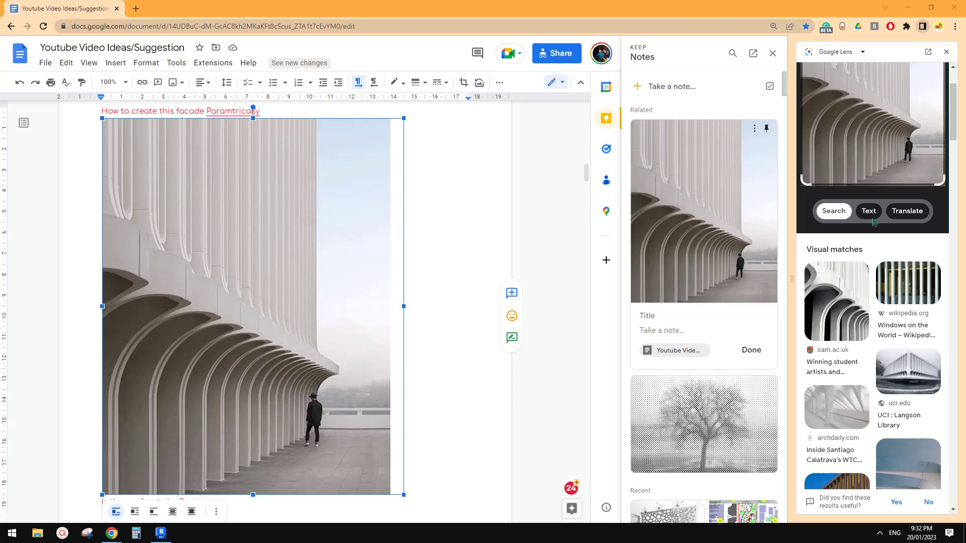
Step: Snip the facade photo, sketch an arched panel outline with a scooped top over it, and discard the snip
scroll(238, 345, down, 1)
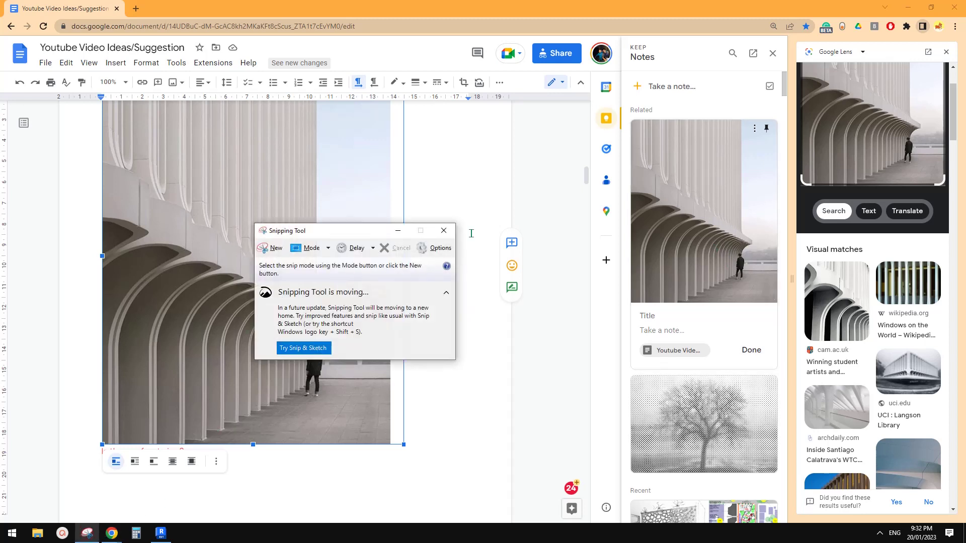
click(277, 249)
drag(114, 176, 597, 477)
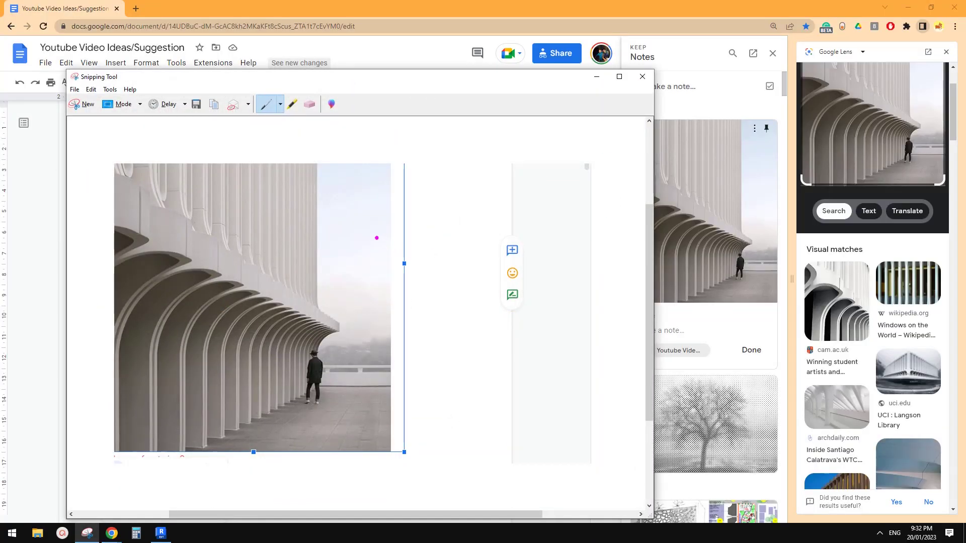
drag(426, 227, 429, 301)
drag(374, 235, 375, 322)
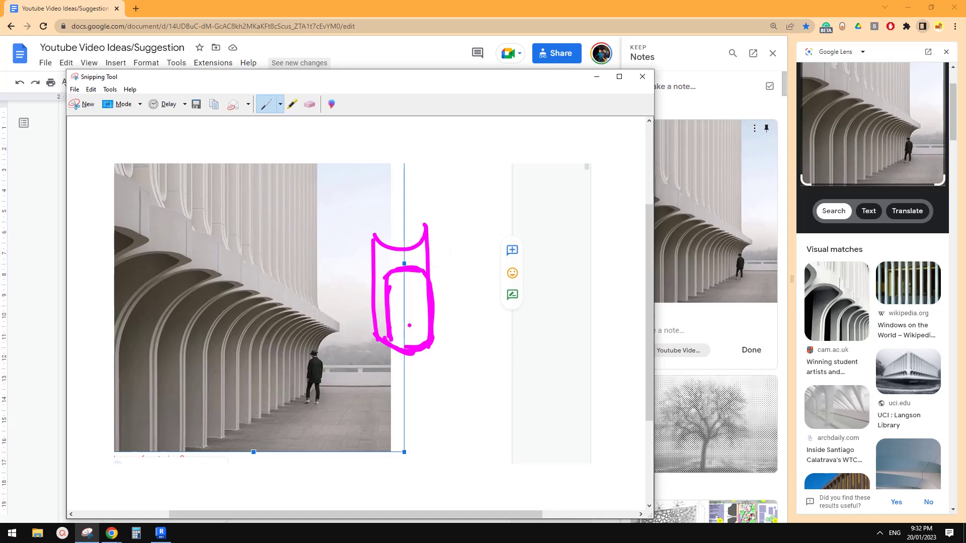
click(642, 77)
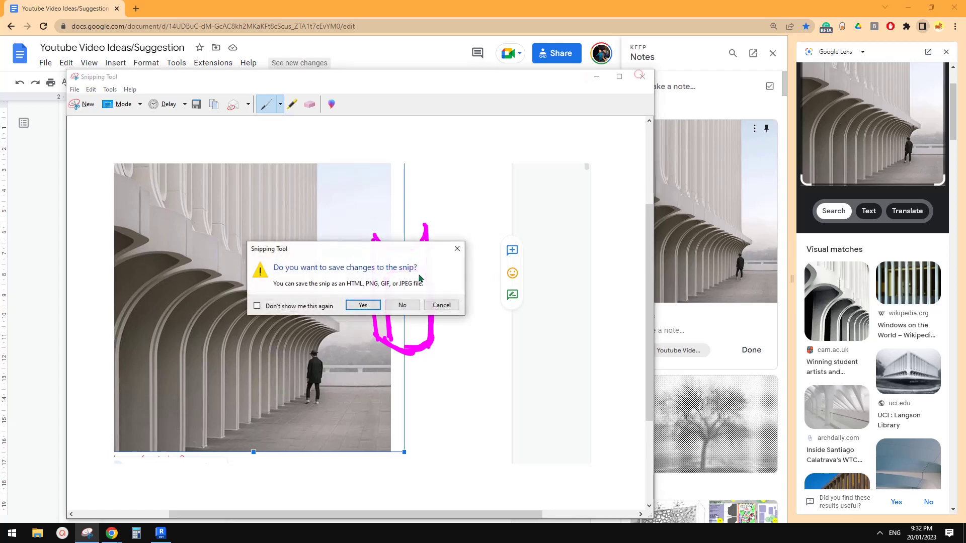
click(398, 302)
Step: Switch to Revit and draw a straight Curtain Wall 1 about 10900 mm long behind the existing arched walls
click(160, 533)
shift+middle_drag(518, 376, 297, 287)
click(409, 250)
key(c)
key(s)
click(314, 266)
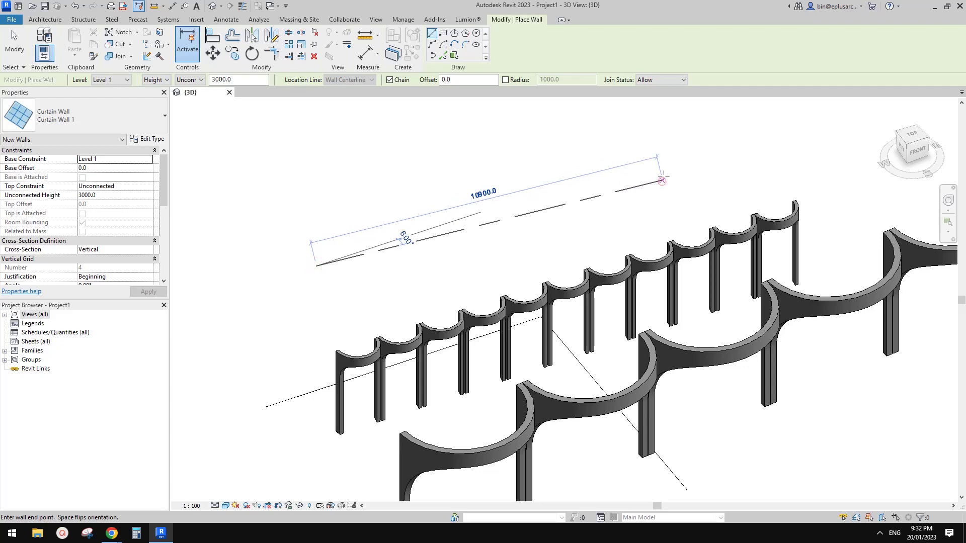
click(661, 183)
middle_drag(643, 177, 599, 309)
key(Escape)
key(Escape)
Step: Draw a rectangular loop of Curtain Wall 1 walls behind the new straight arched wall
key(Tab)
click(498, 219)
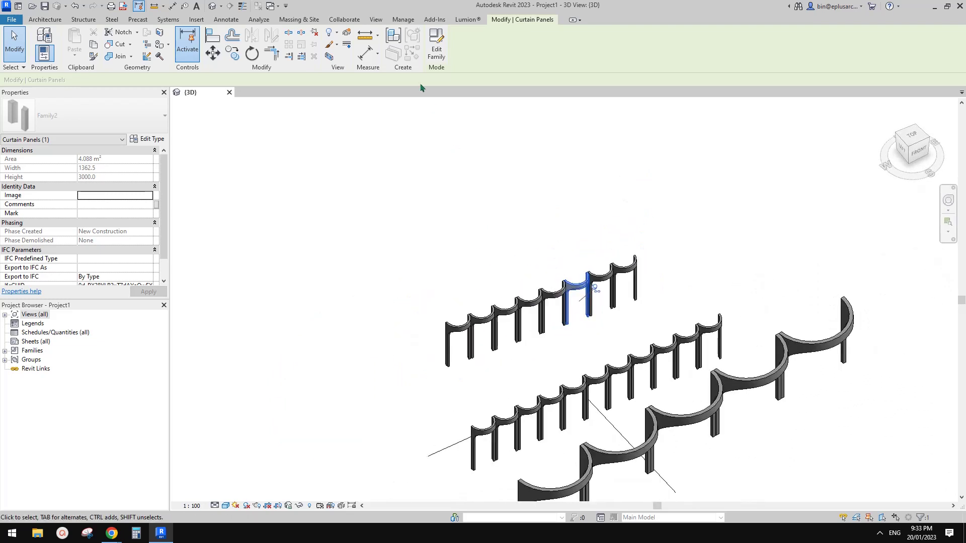
key(Escape)
click(597, 278)
key(c)
key(s)
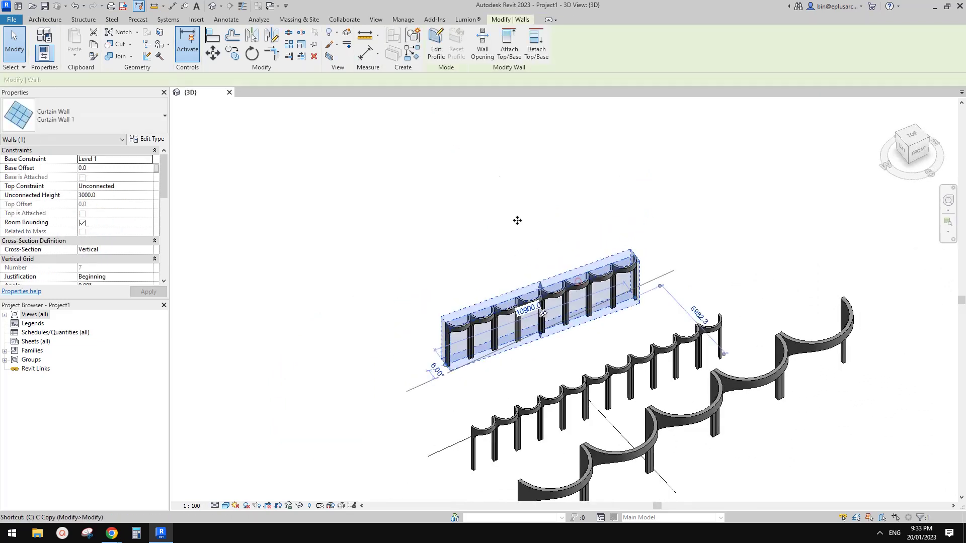
click(443, 33)
click(461, 190)
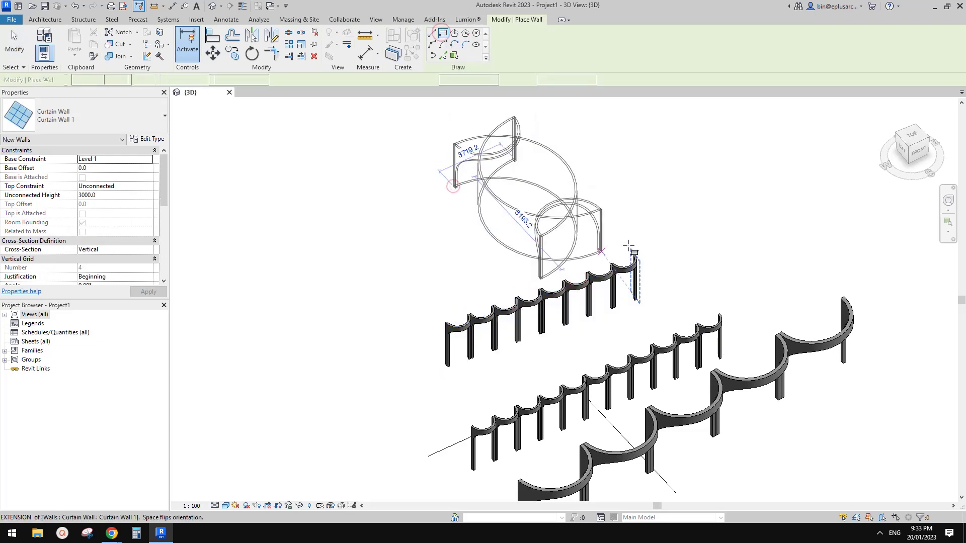
click(626, 247)
key(Escape)
Step: Flip the orientation of the near short wall in the rectangular curtain wall loop
shift+middle_drag(673, 214, 570, 231)
click(569, 230)
key(space)
click(708, 228)
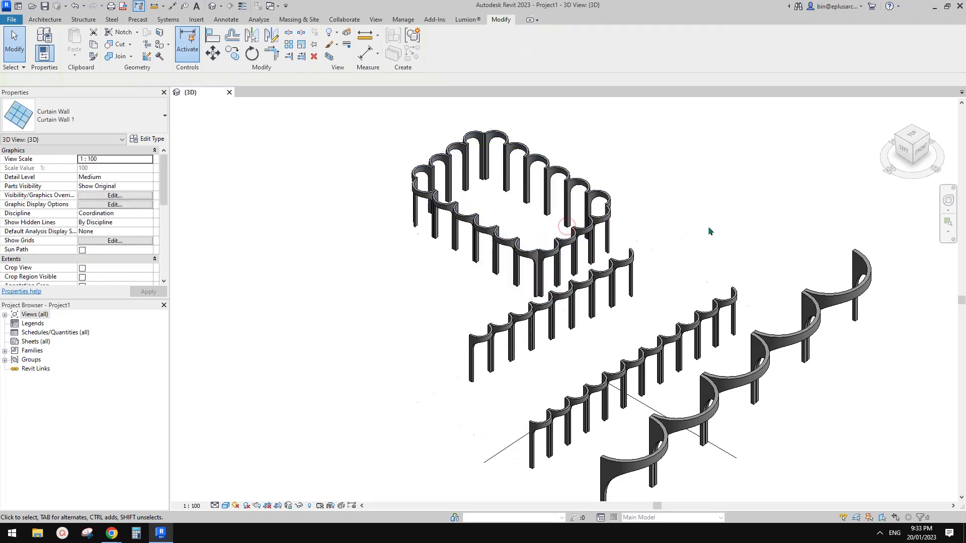
shift+middle_drag(699, 244, 686, 241)
Step: Close Project1 without saving and create a new family from the Metric Generic Model.rft template
click(230, 93)
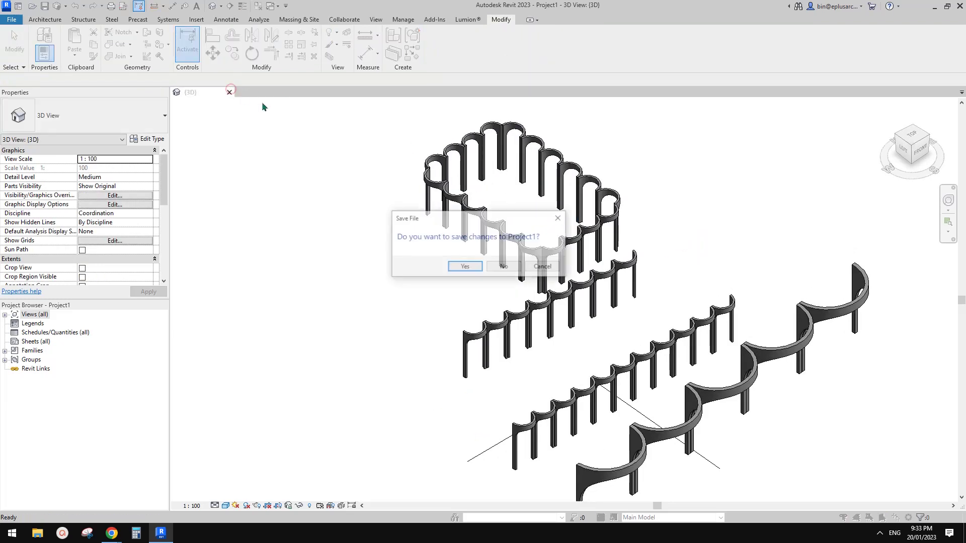
click(509, 265)
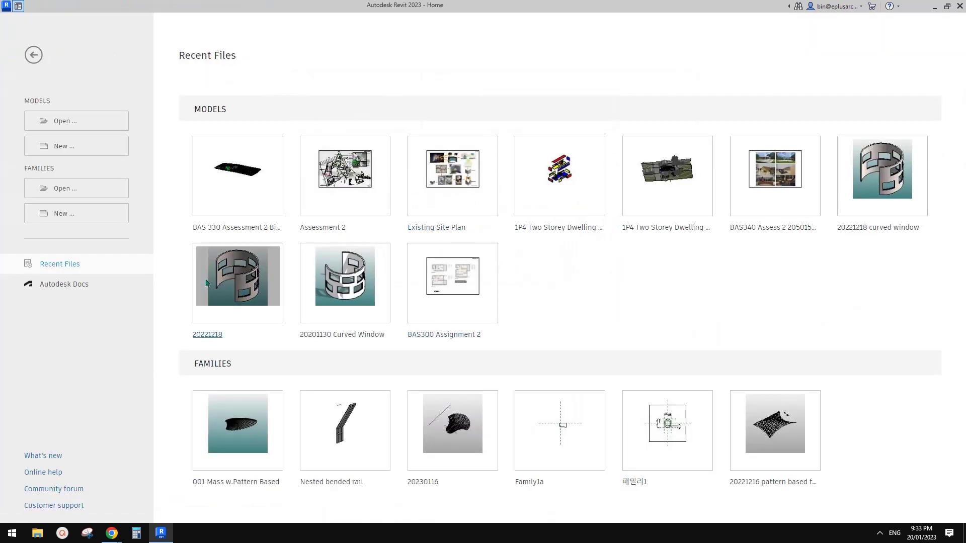
click(92, 209)
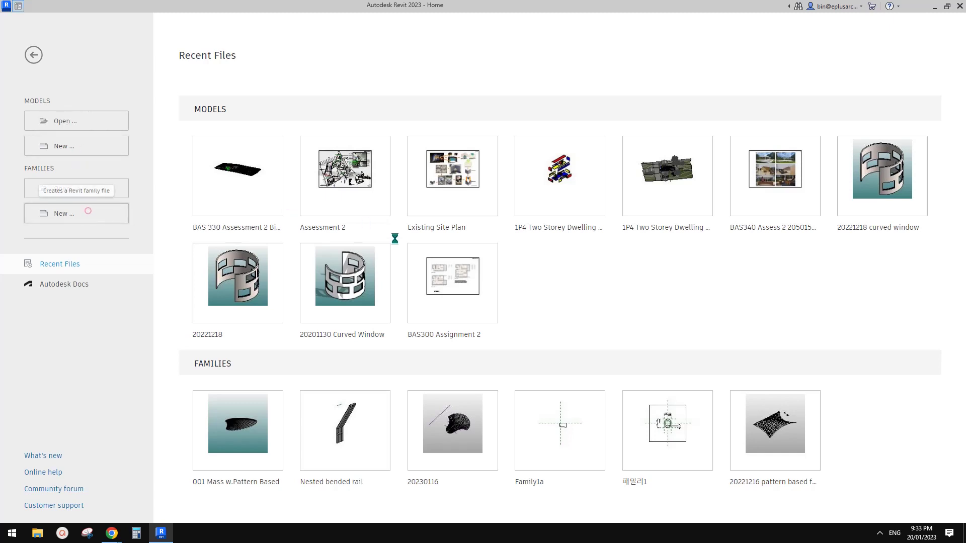
click(588, 235)
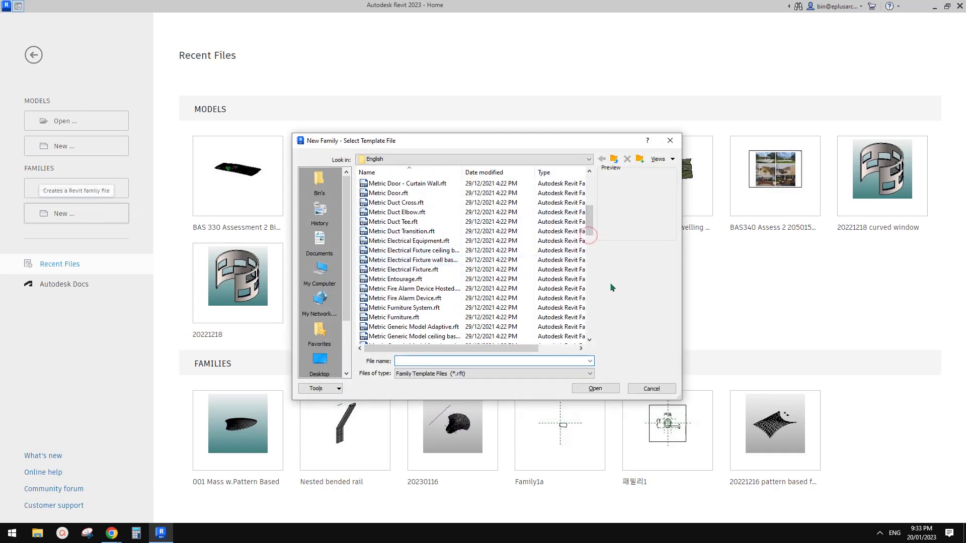
mouse_move(591, 255)
mouse_down()
mouse_move(591, 272)
mouse_move(592, 250)
mouse_up()
click(433, 288)
click(604, 388)
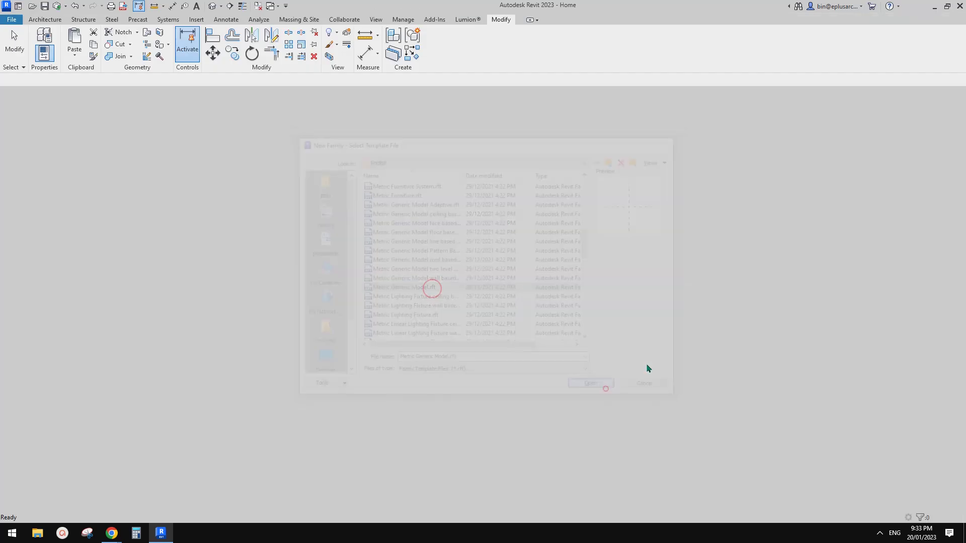
Step: Draw a horizontal reference plane about 444 mm below the Center (Front/Back) plane
key(r)
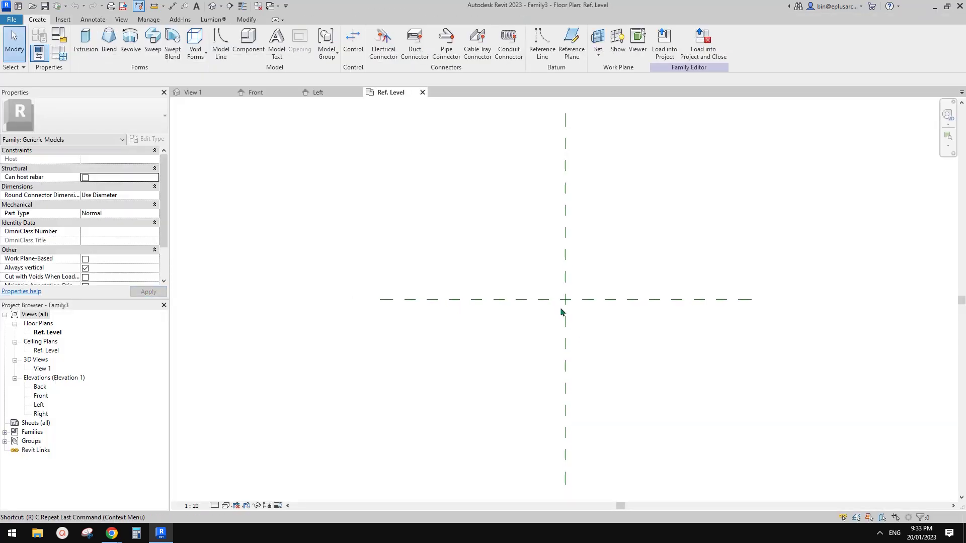
key(p)
scroll(562, 332, up, 2)
click(422, 339)
click(725, 339)
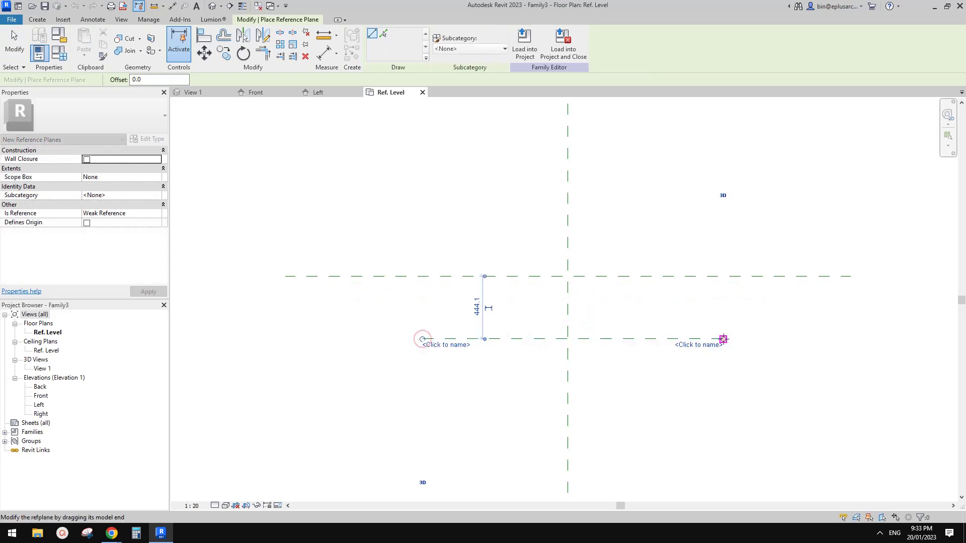
key(Escape)
key(Escape)
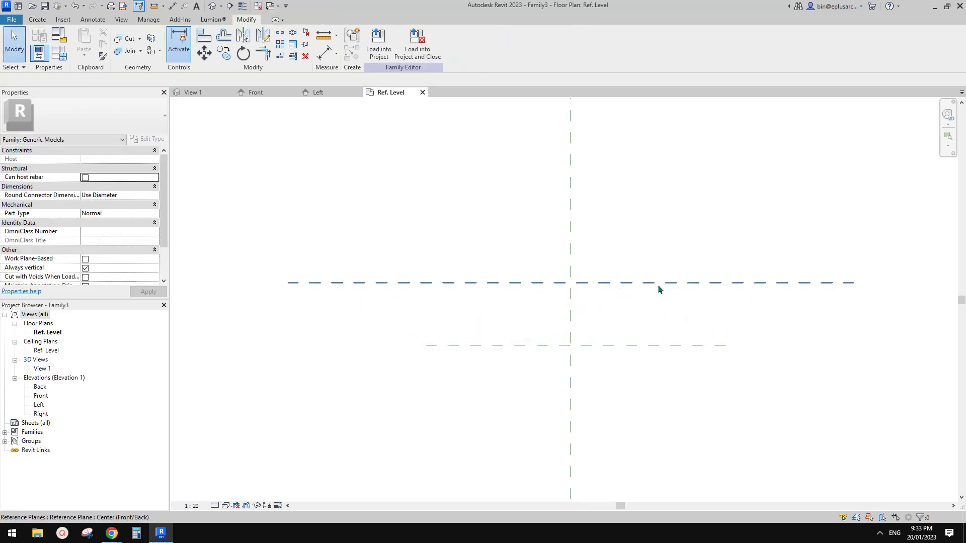
Step: Set Is Reference to Back for the Center (Front/Back) plane and to Front for the lower horizontal plane
click(637, 287)
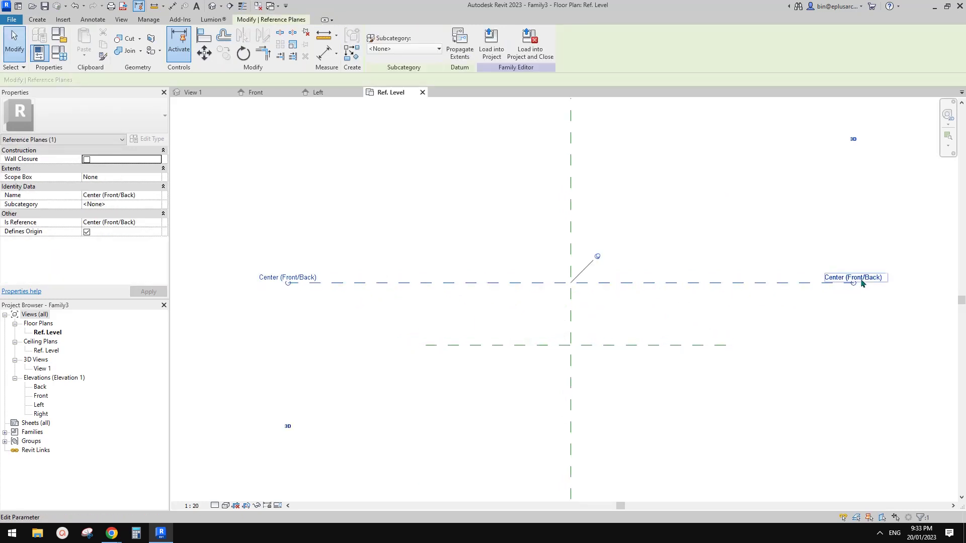
click(151, 224)
click(98, 245)
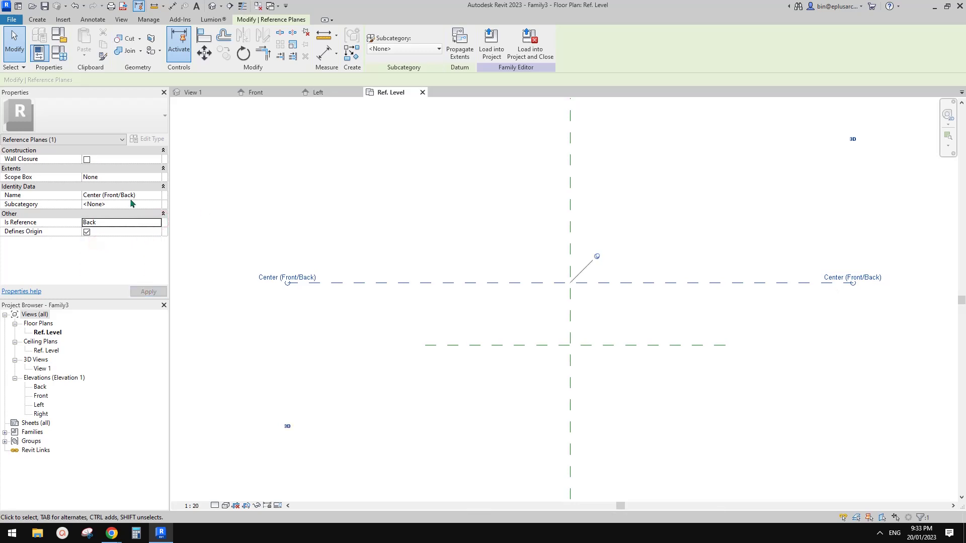
click(697, 296)
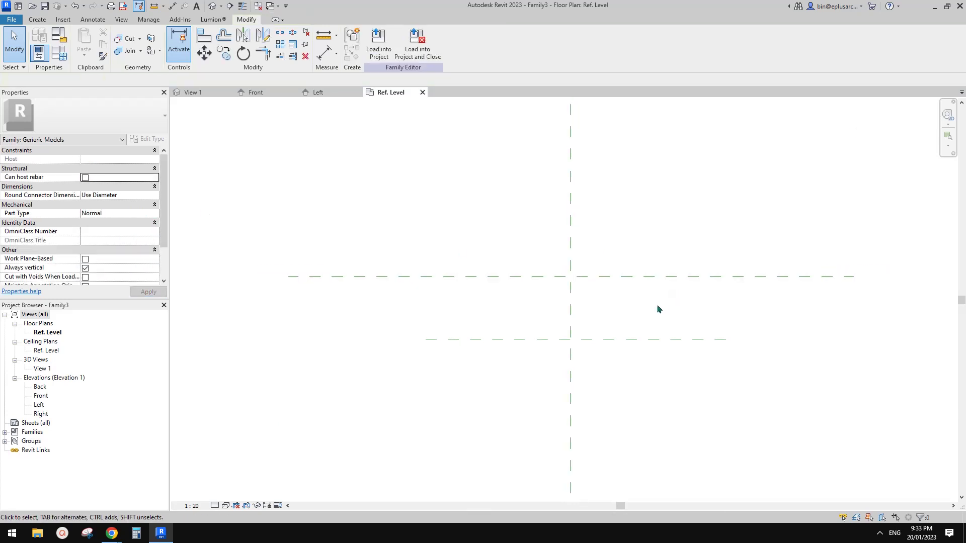
click(659, 342)
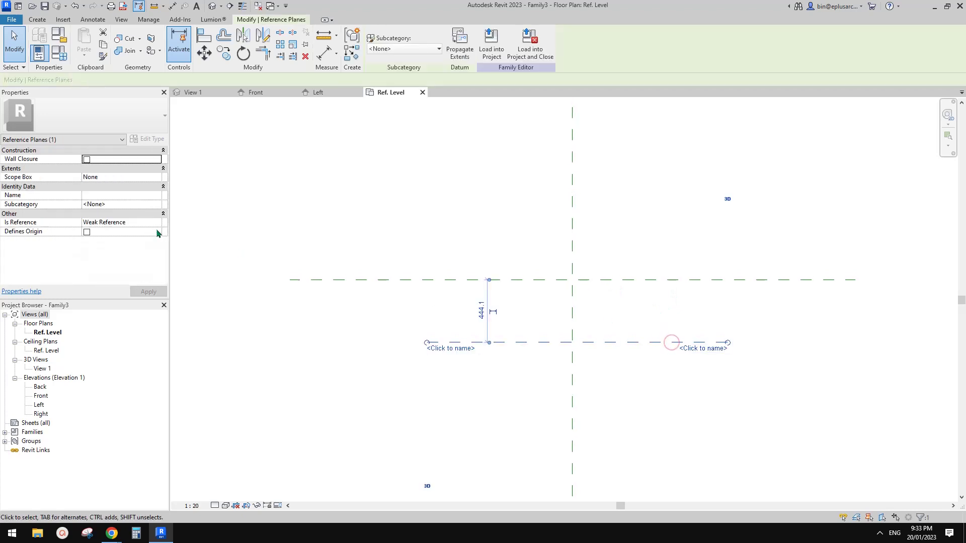
click(160, 224)
click(94, 269)
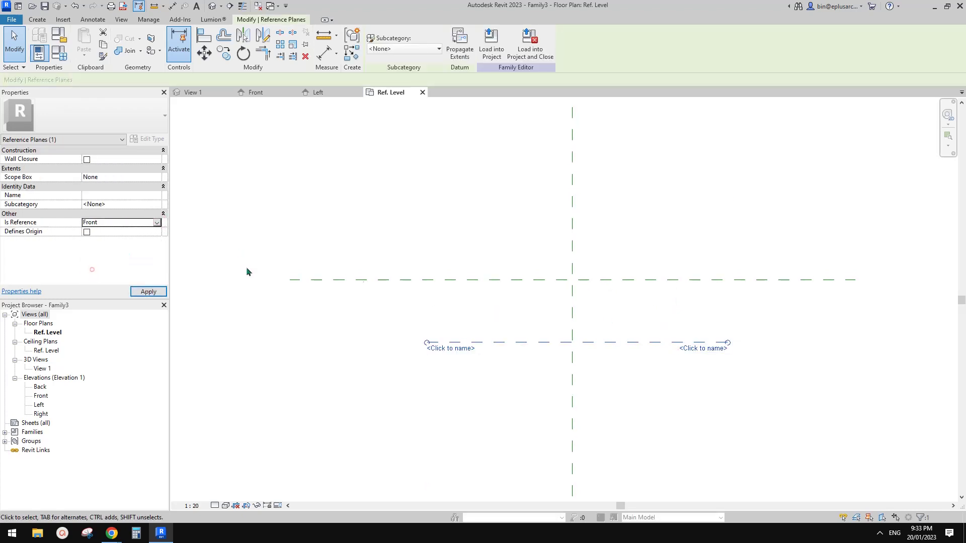
click(621, 249)
Step: Draw two vertical reference planes, about 564 mm to the left and 600 mm to the right of the centre plane
middle_drag(624, 253, 626, 259)
key(r)
key(p)
click(494, 388)
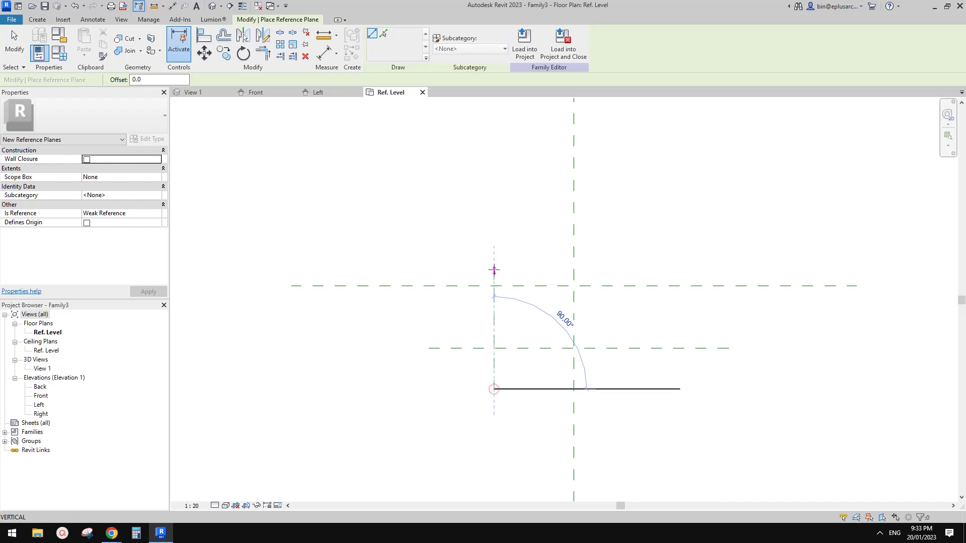
click(494, 258)
click(658, 388)
click(657, 251)
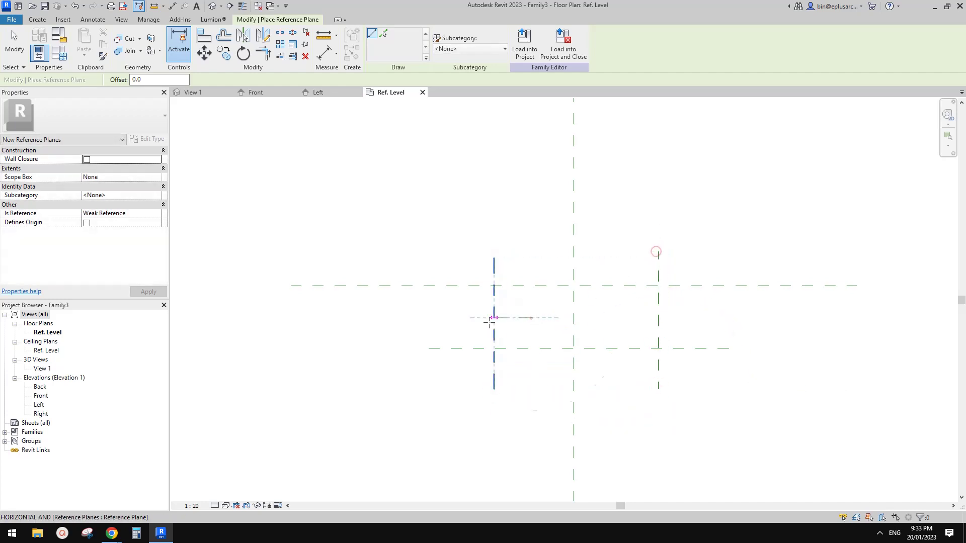
Step: Delete the short stray reference plane crossing the left vertical plane
key(Escape)
key(Escape)
key(e)
key(Escape)
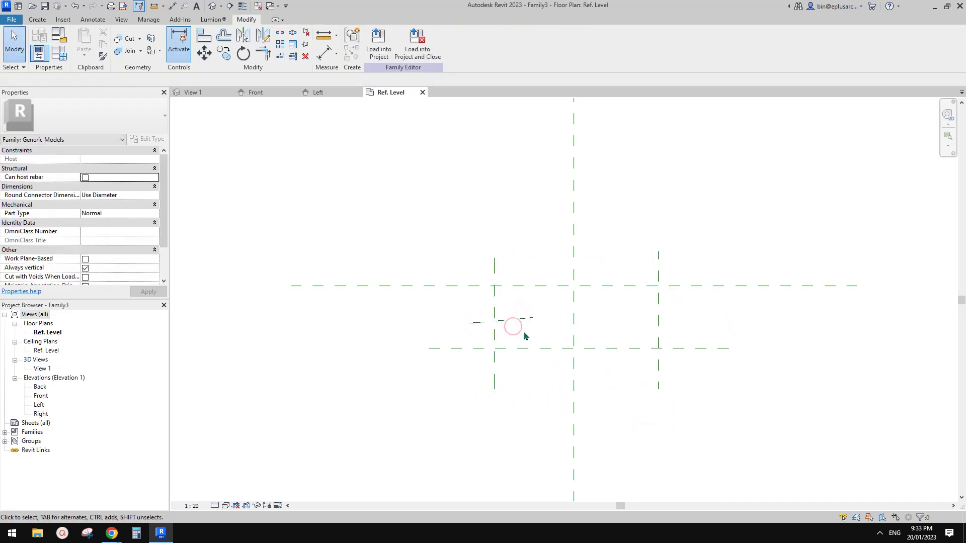
click(530, 319)
key(d)
key(e)
Step: Set Is Reference to Left for the left vertical plane and to Right for the right vertical plane
click(492, 314)
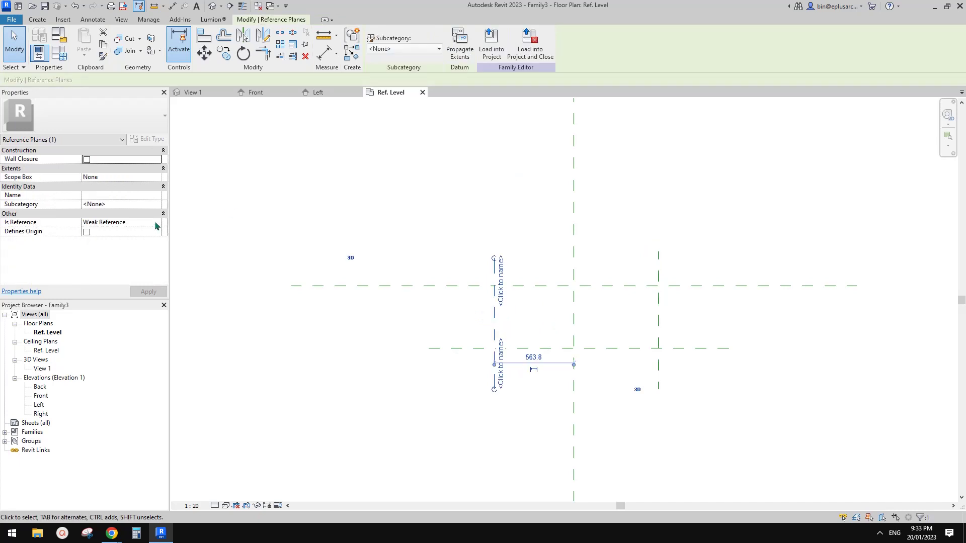
click(155, 224)
click(100, 245)
drag(711, 228, 635, 264)
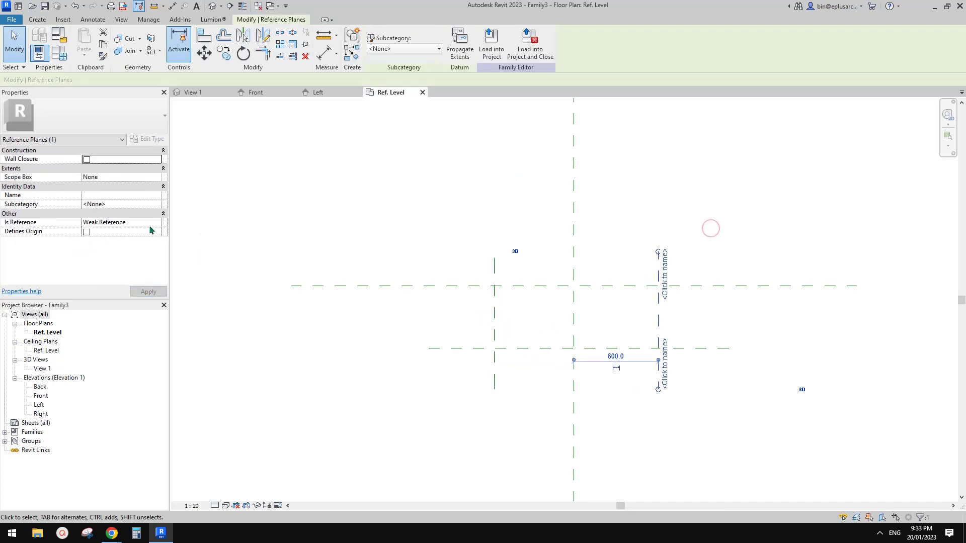
click(155, 221)
click(94, 261)
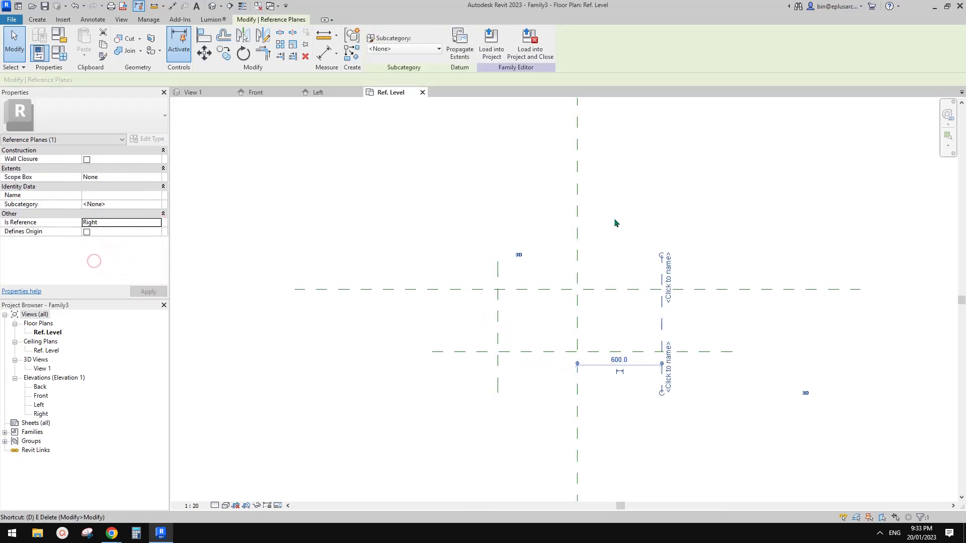
Step: Dimension the right, centre and left vertical planes in one string and make the two segments equal
key(d)
key(i)
click(662, 275)
click(577, 276)
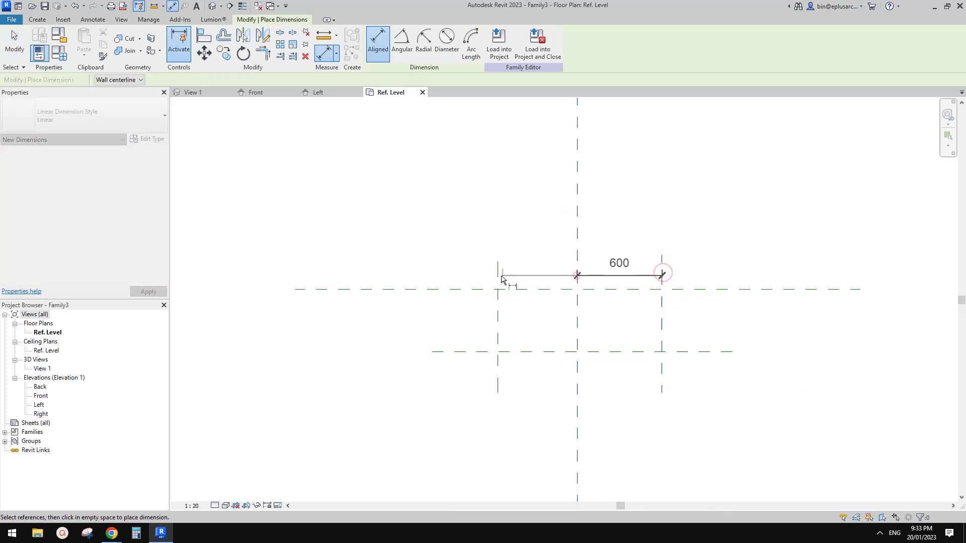
click(501, 278)
click(574, 244)
click(577, 210)
Step: Dimension the overall width between the left and right planes above the equal dimensions
click(492, 299)
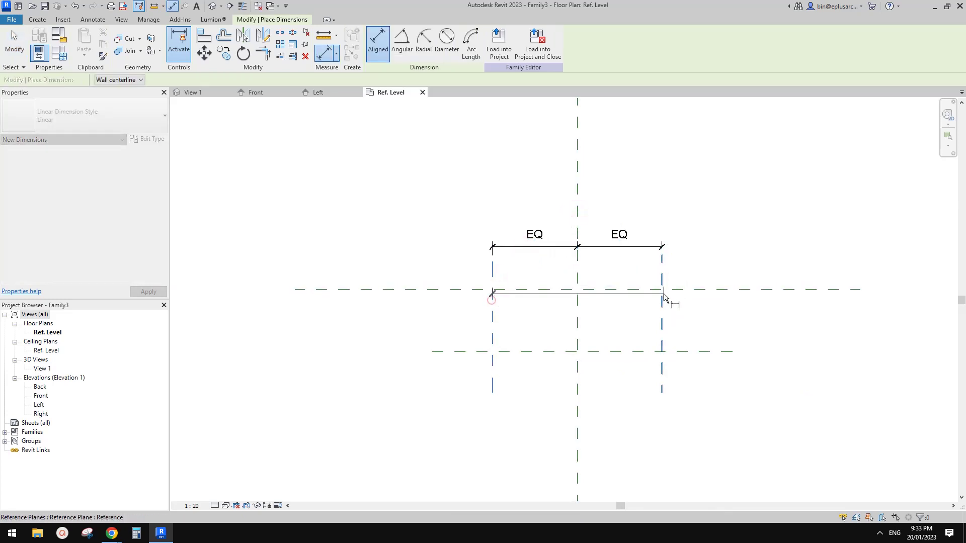
click(662, 297)
click(662, 213)
key(Escape)
key(Escape)
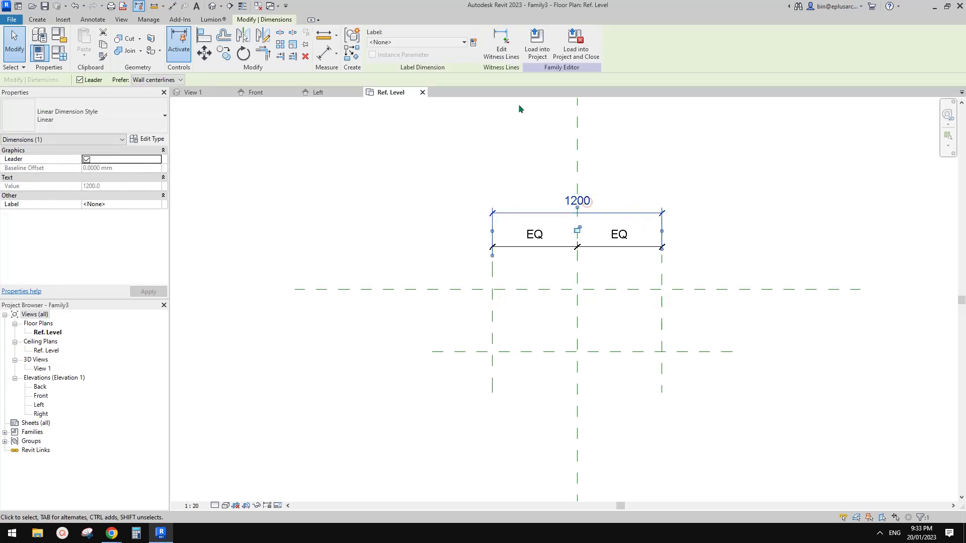
Step: Label the overall width dimension with a new instance family parameter named w
click(472, 42)
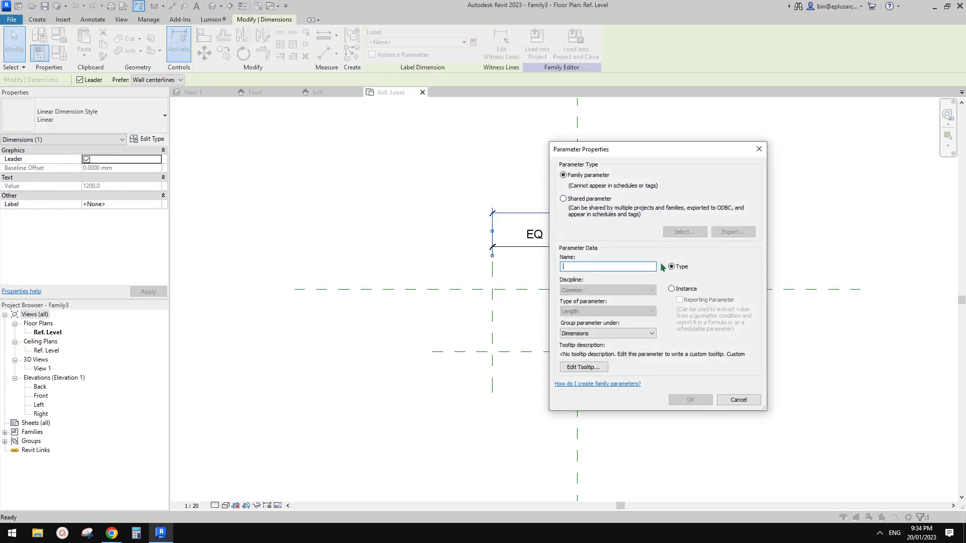
text(w)
click(672, 289)
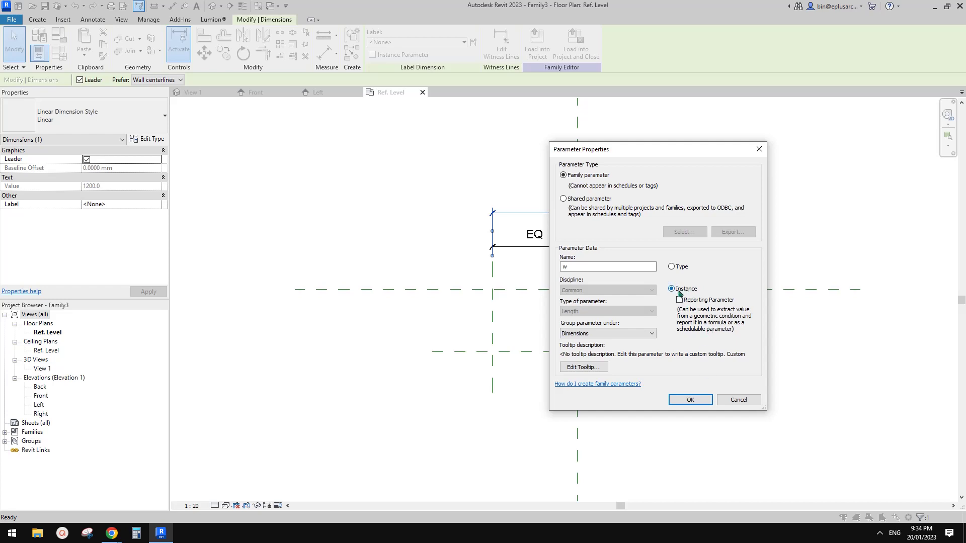
click(690, 399)
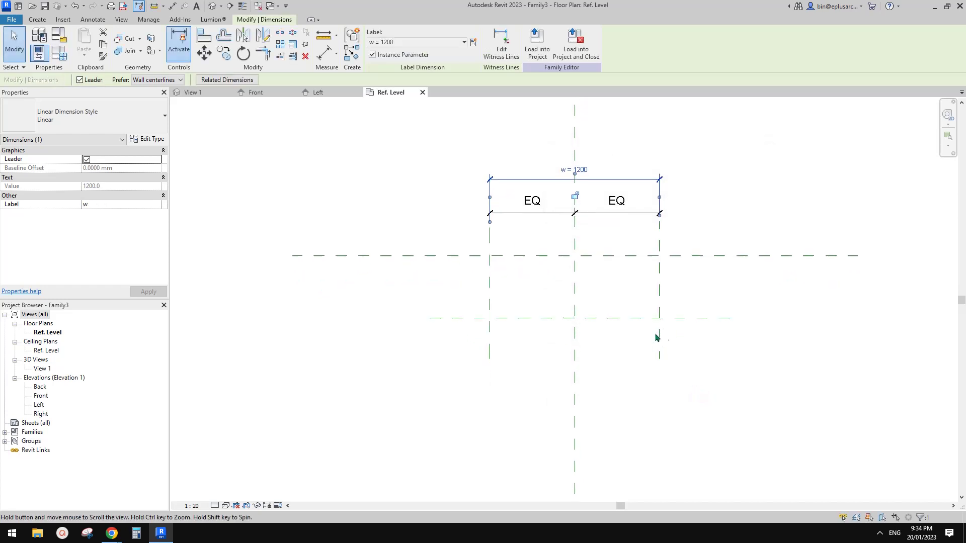
click(641, 343)
Step: In the Front elevation, draw a horizontal reference plane across the vertical planes about 1005 mm above Ref. Level
double_click(41, 395)
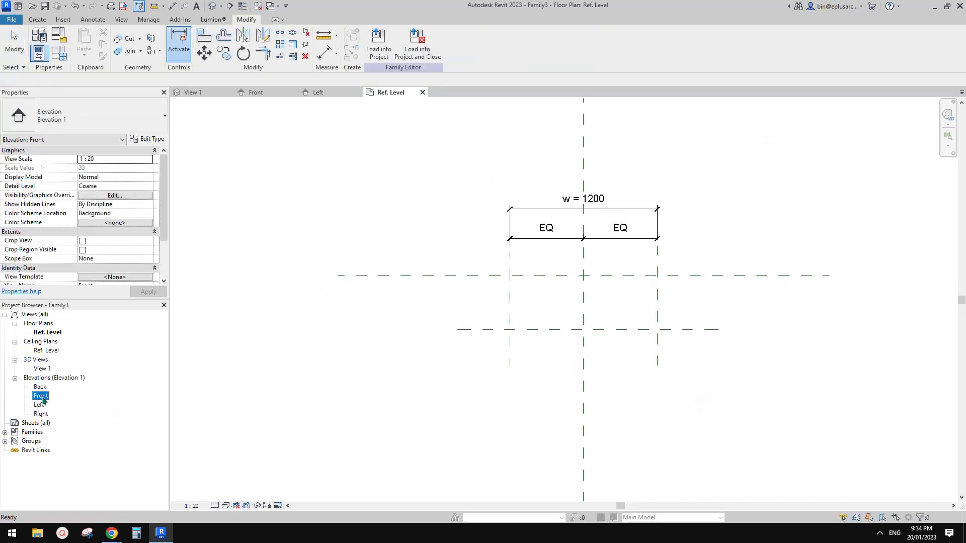
key(r)
key(p)
click(656, 294)
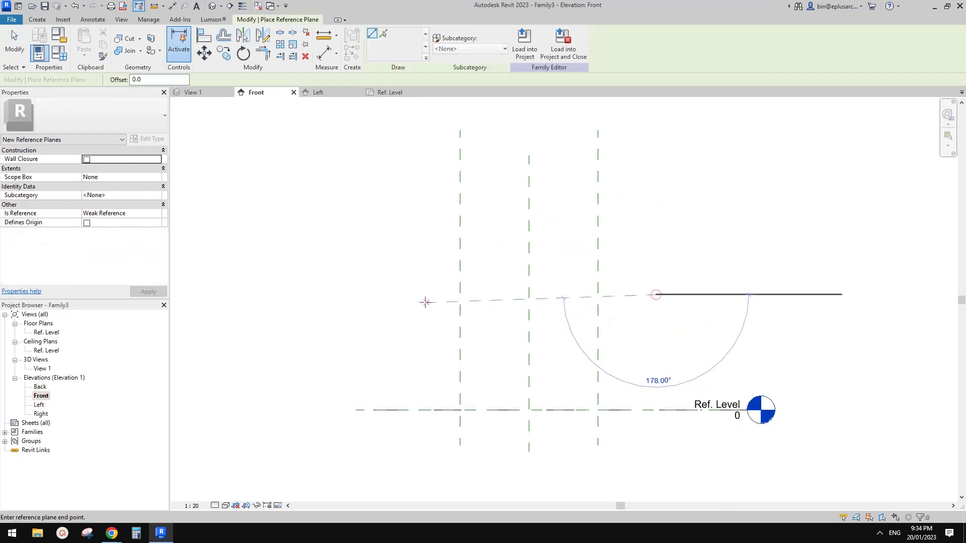
click(422, 294)
key(Escape)
Step: Dimension the height between the new horizontal reference plane and Ref. Level
key(d)
key(i)
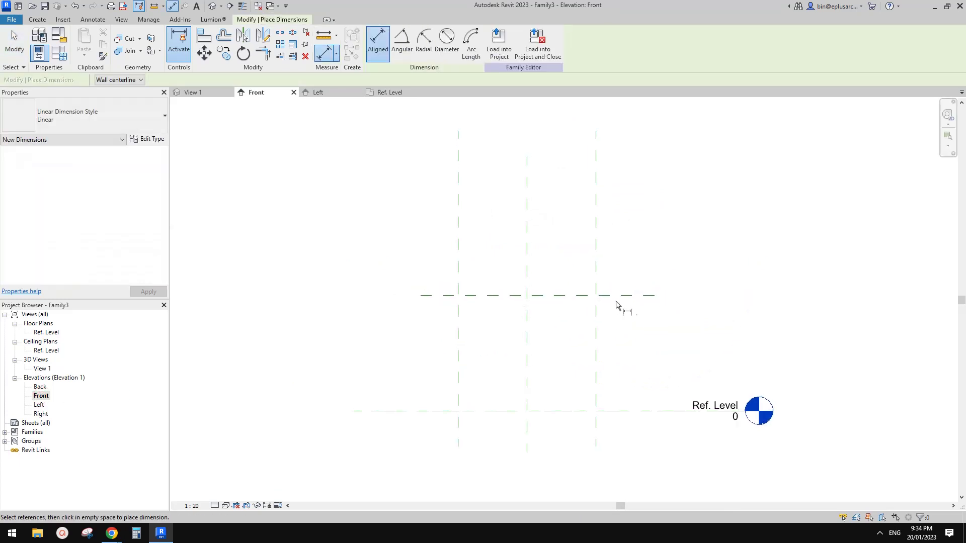
click(628, 295)
click(634, 411)
click(642, 379)
key(Escape)
Step: Label the height dimension with a new instance family parameter named h
click(633, 350)
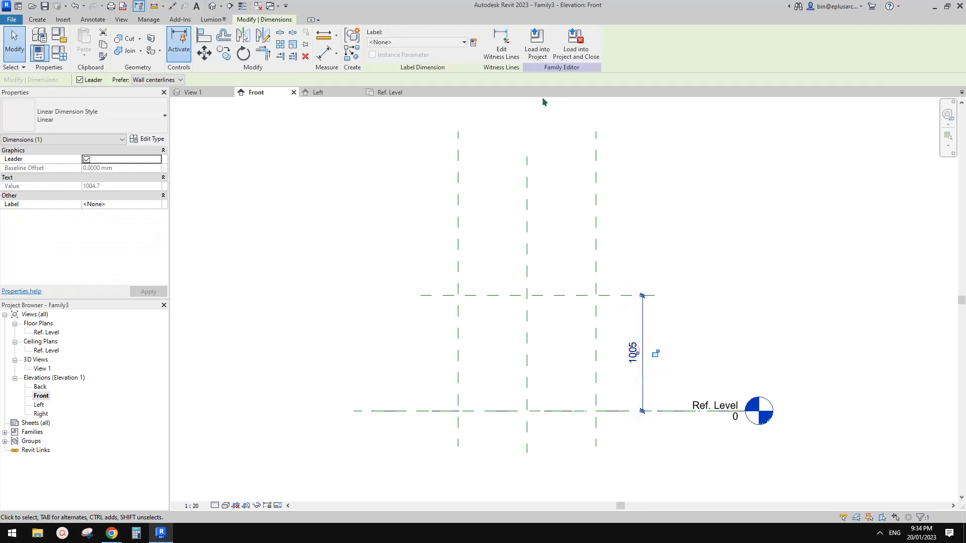
click(472, 45)
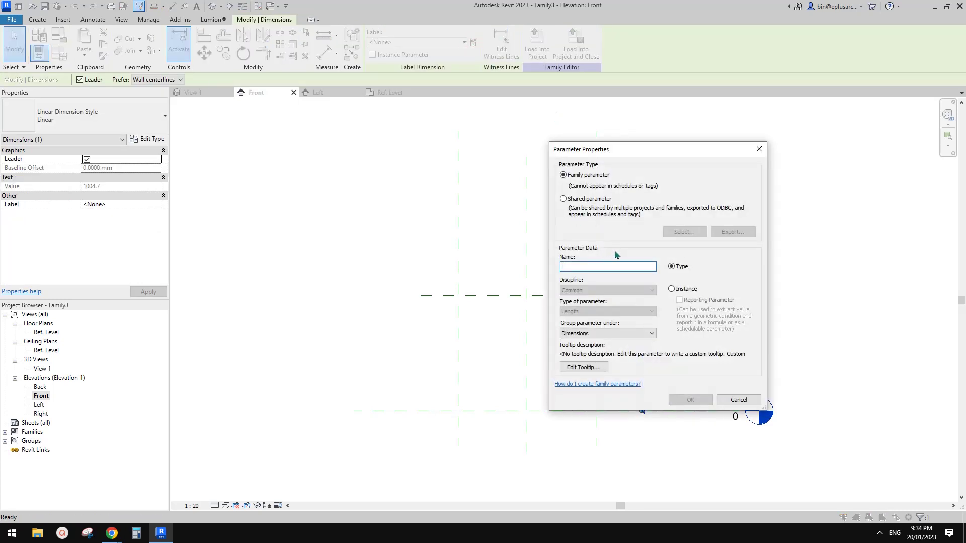
text(h)
click(672, 289)
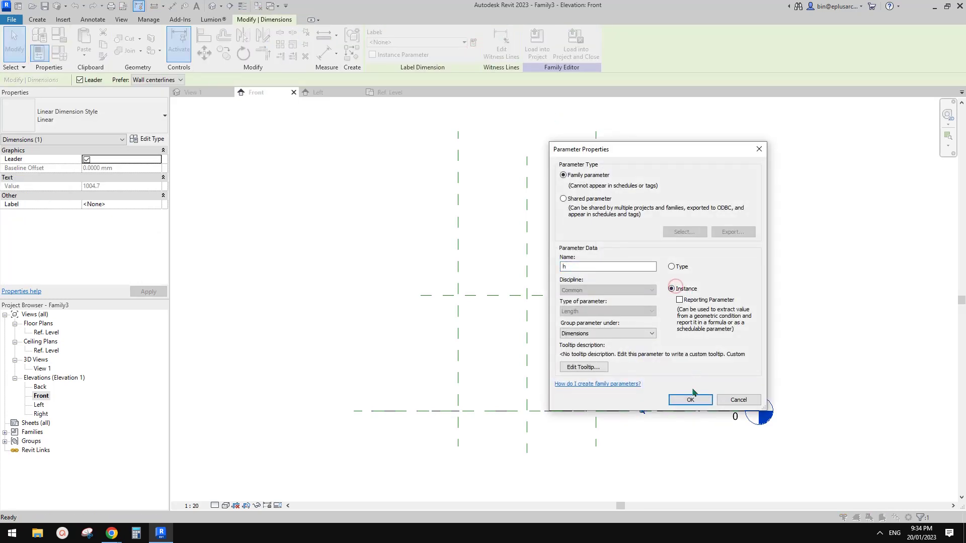
click(691, 398)
click(358, 310)
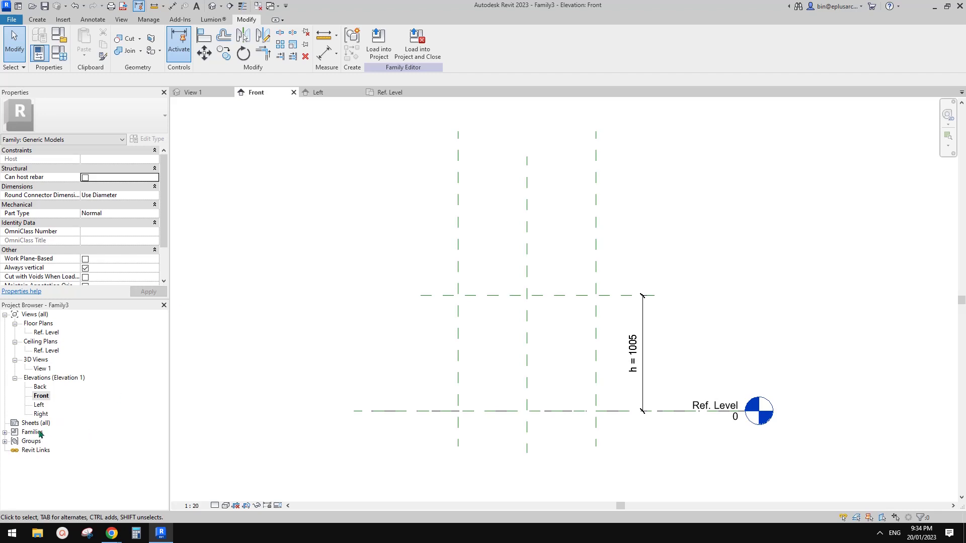
Step: Open the Left elevation and examine which vertical reference planes mark the front and the back of the panel
double_click(39, 405)
scroll(551, 282, up, 2)
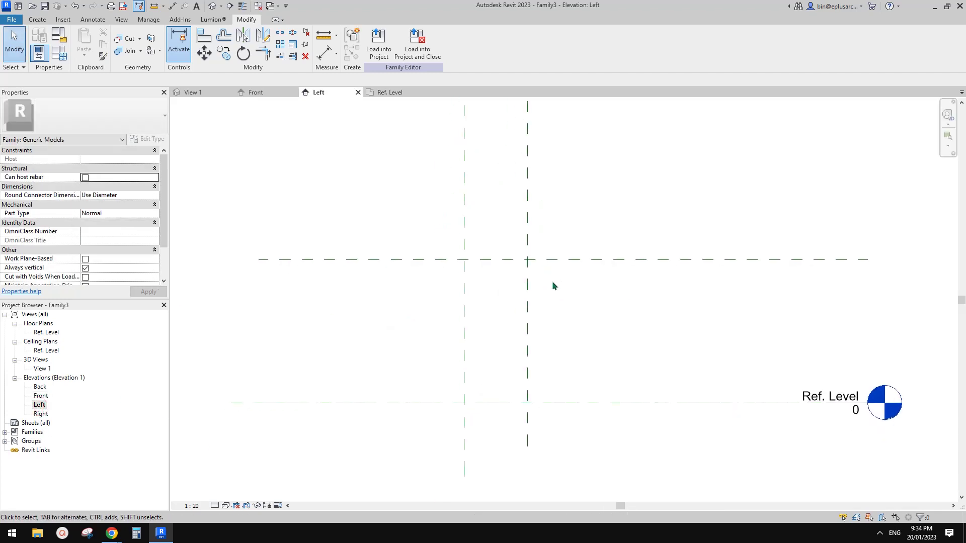
click(530, 302)
middle_drag(546, 325, 556, 384)
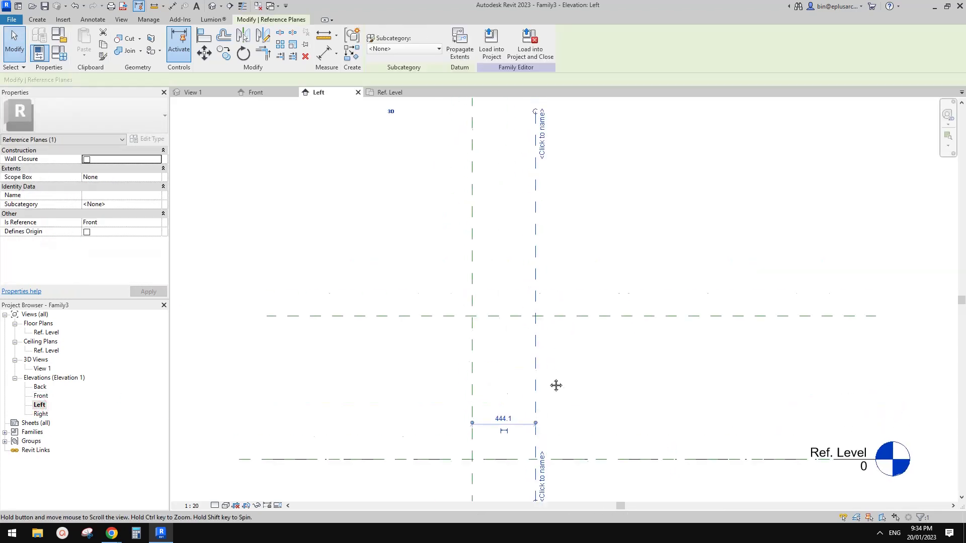
click(475, 224)
scroll(462, 249, down, 1)
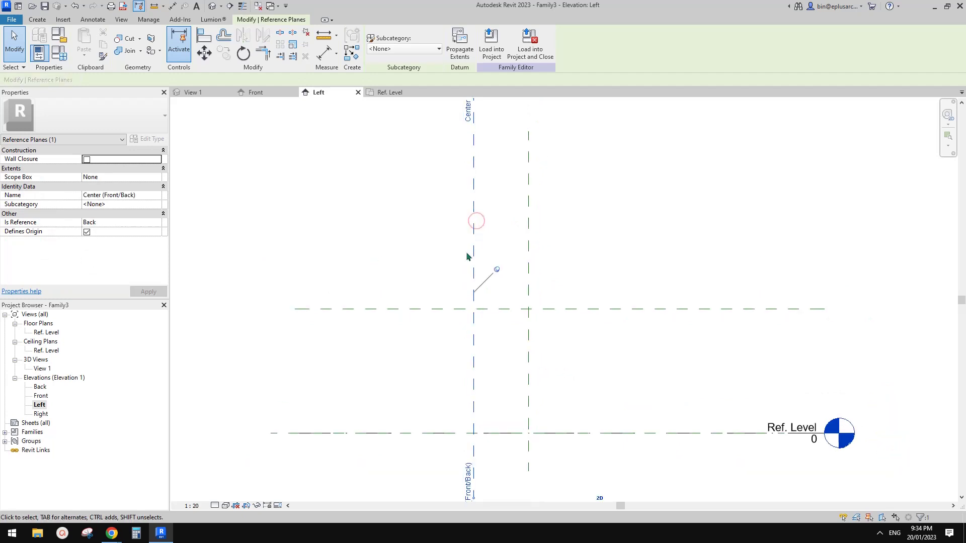
key(Escape)
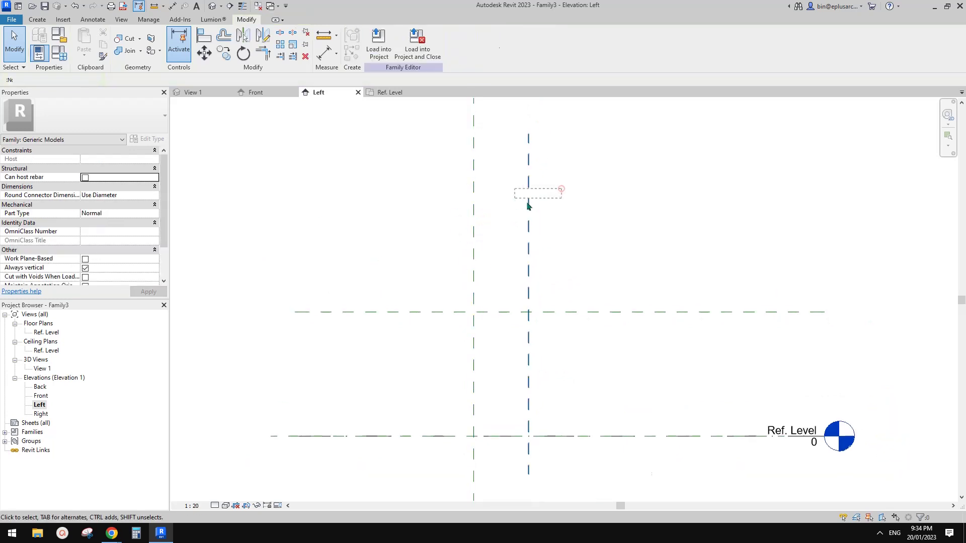
click(528, 205)
middle_drag(503, 359, 572, 278)
key(Escape)
scroll(572, 281, up, 1)
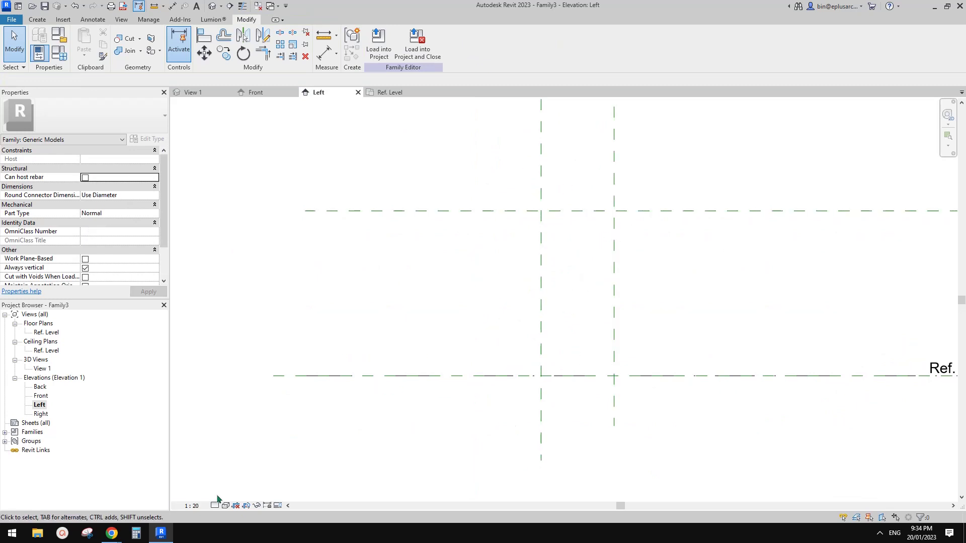
Step: Switch to the Google Docs document in the browser to study the arched facade photo, and return to Revit
mouse_move(112, 535)
click(166, 503)
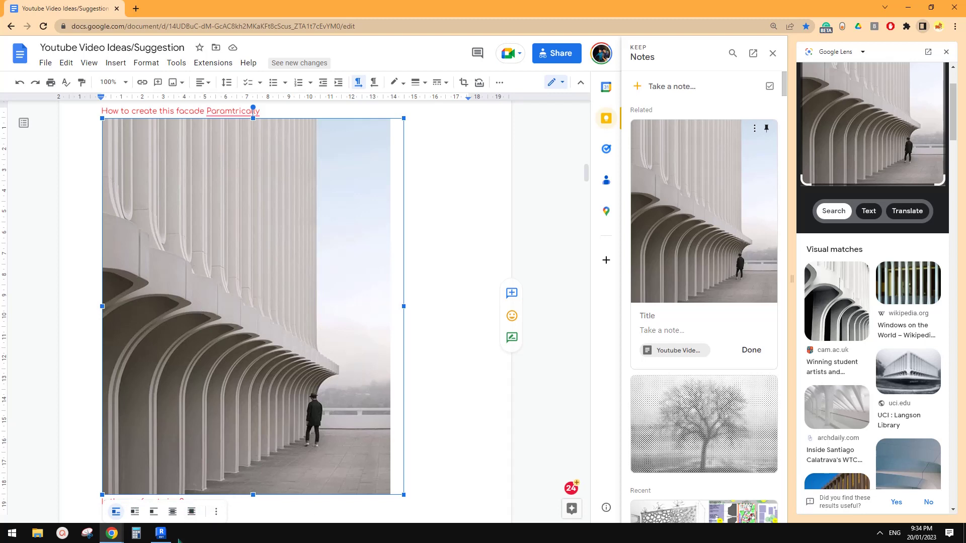
click(160, 533)
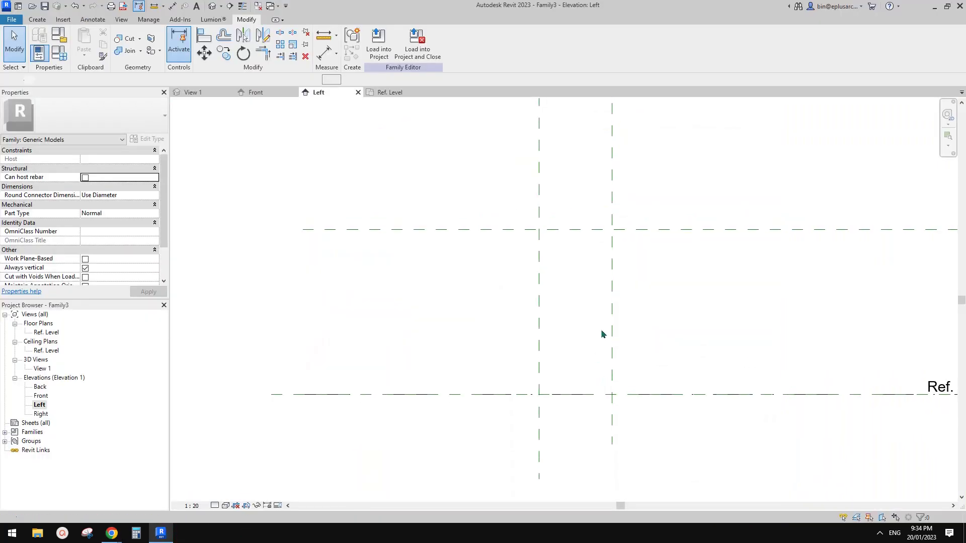
Step: Draw a horizontal reference plane just below the height plane and a vertical one about 131 mm in front of the Center (Front/Back) plane
key(r)
key(p)
click(653, 267)
click(506, 266)
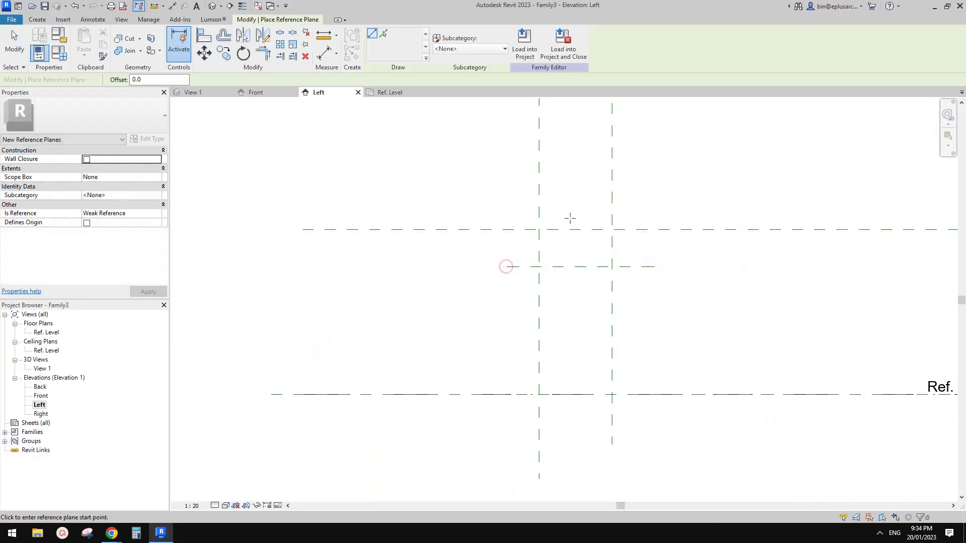
click(560, 201)
click(560, 415)
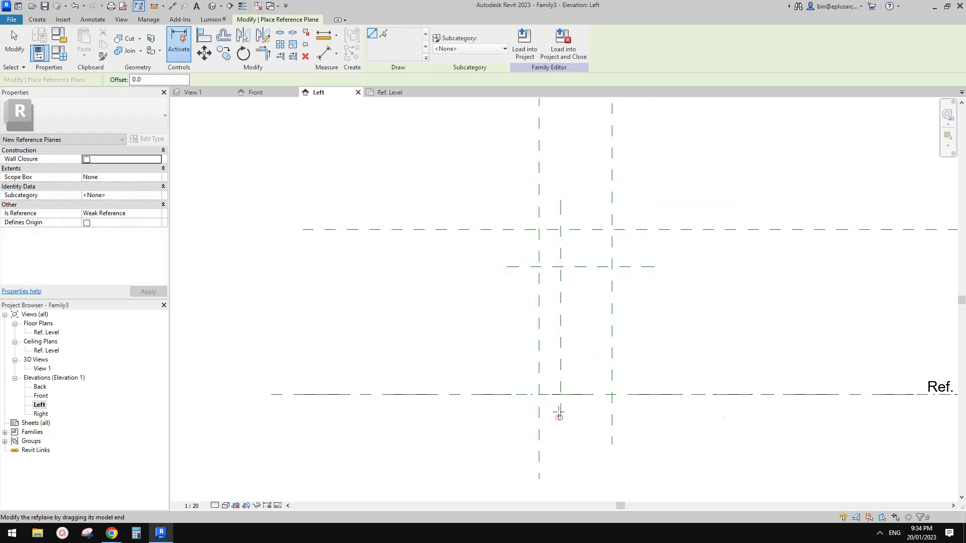
key(Escape)
key(Escape)
Step: Dimension the gap between the Center (Front/Back) plane and the new vertical plane, below Ref. Level
scroll(515, 378, up, 1)
key(d)
key(i)
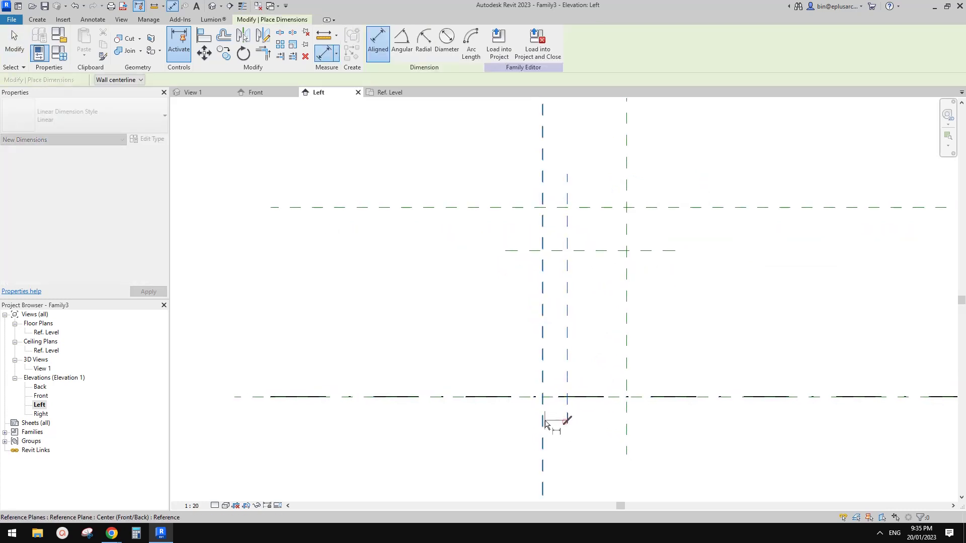
key(Escape)
click(542, 414)
click(564, 413)
click(558, 452)
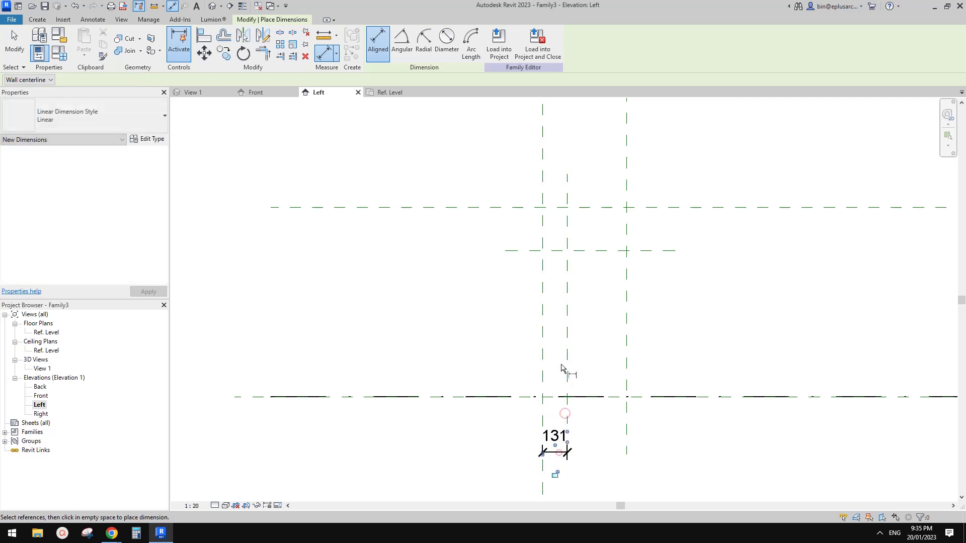
key(Escape)
key(Escape)
Step: Check the facade photo in the browser again for the panel's depth and curve, and return to Revit
mouse_move(112, 533)
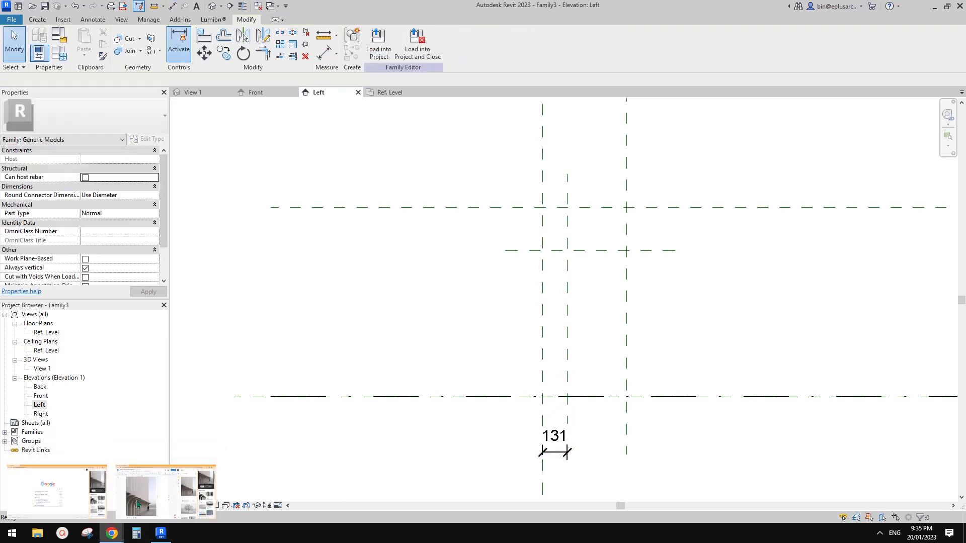
click(138, 504)
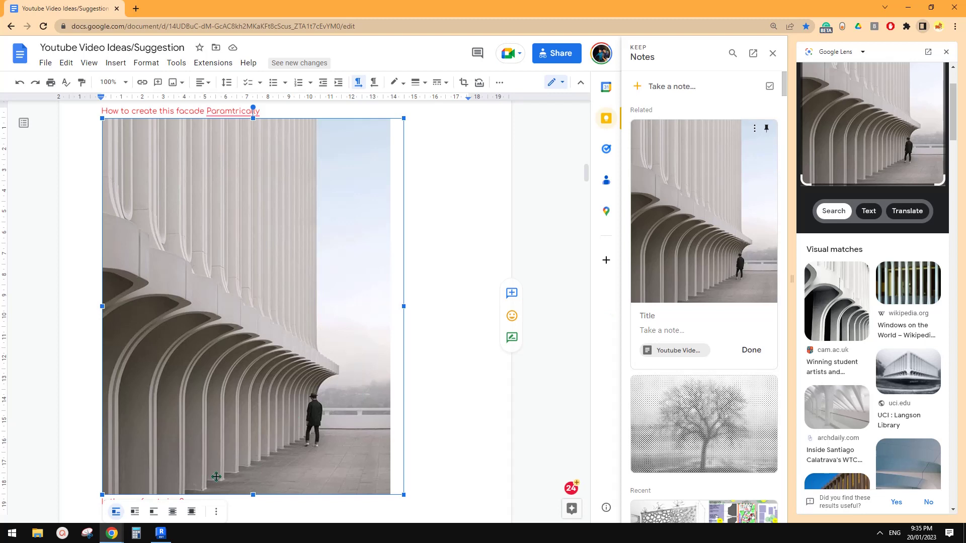
click(160, 535)
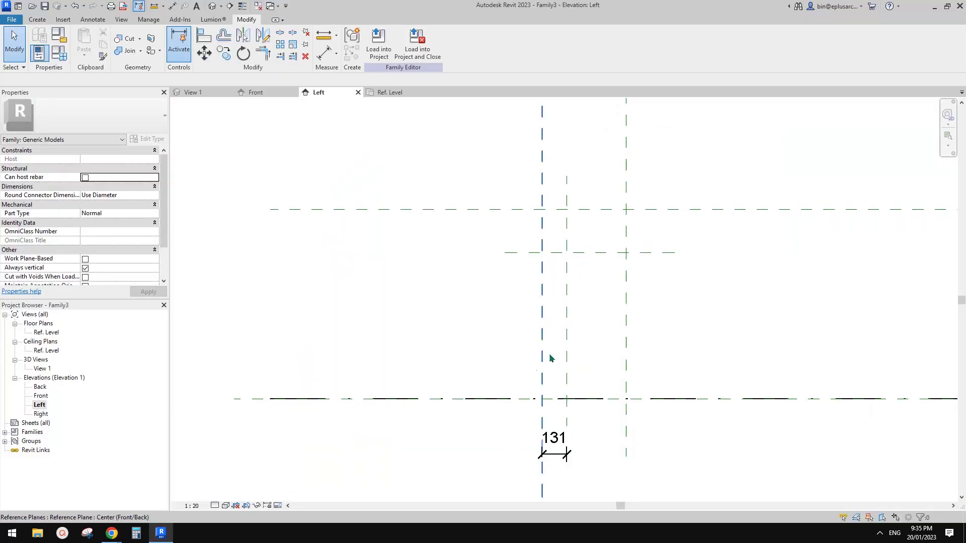
click(554, 443)
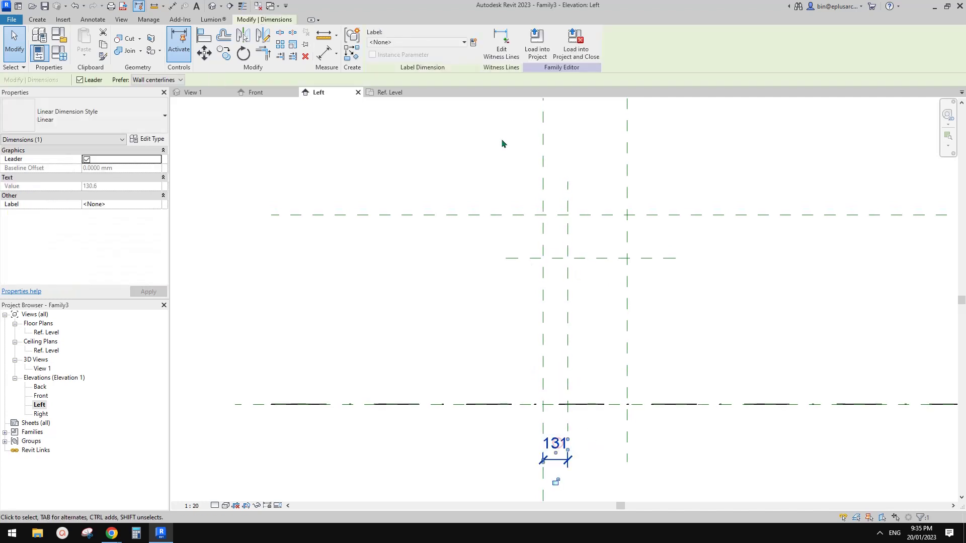
click(499, 293)
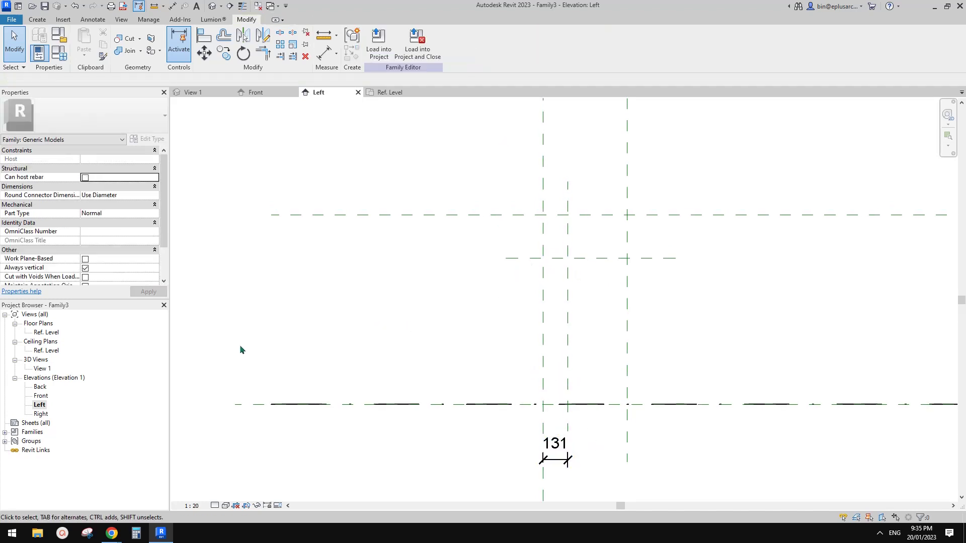
Step: In the Ref. Level floor plan, dimension the overall depth between the front plane and the Center (Front/Back) plane
double_click(46, 333)
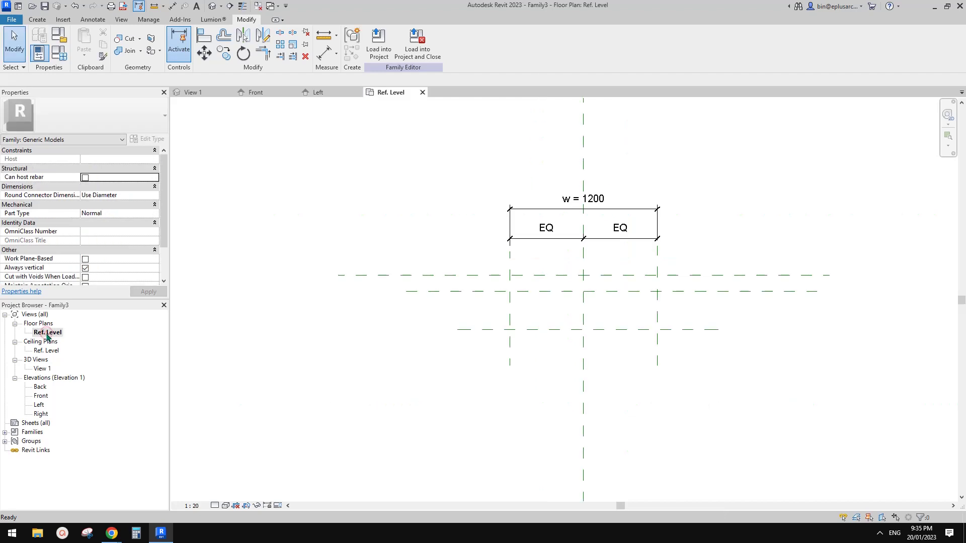
key(i)
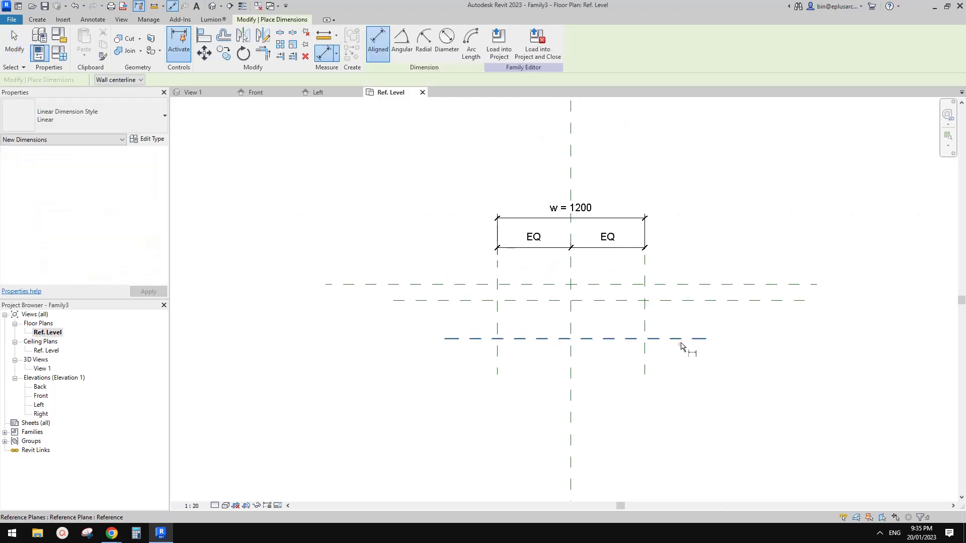
click(681, 339)
click(685, 285)
click(716, 321)
key(Escape)
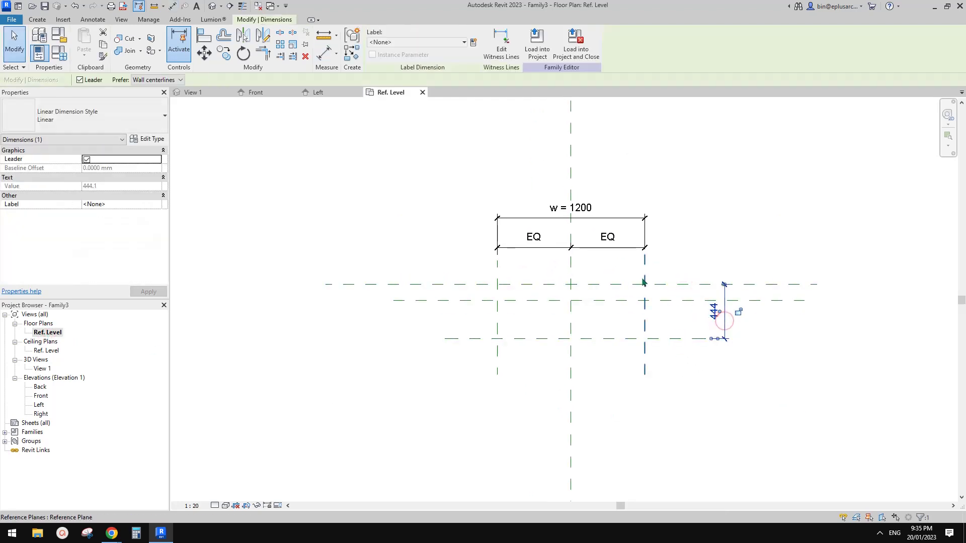
key(Escape)
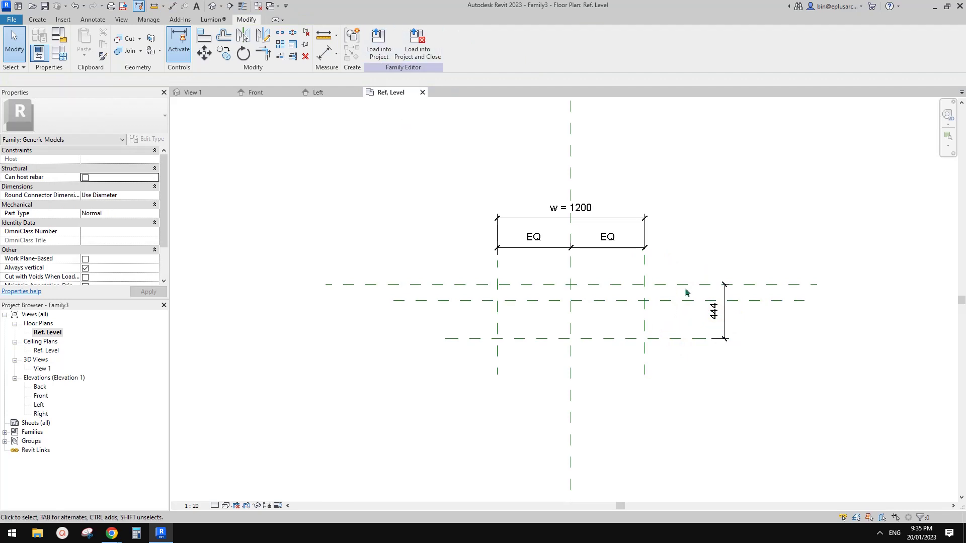
Step: Label the overall depth dimension with a new instance family parameter named d
click(717, 315)
text(d)
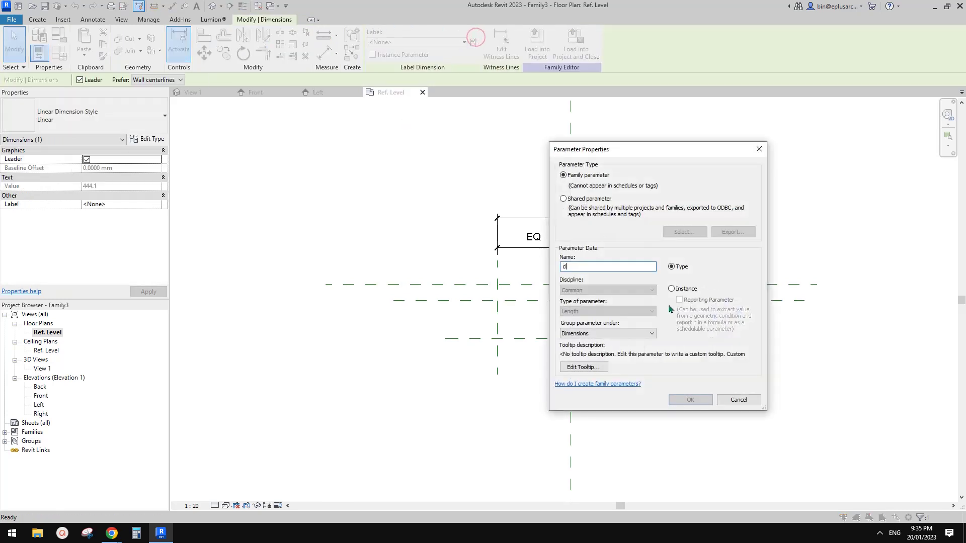
click(686, 293)
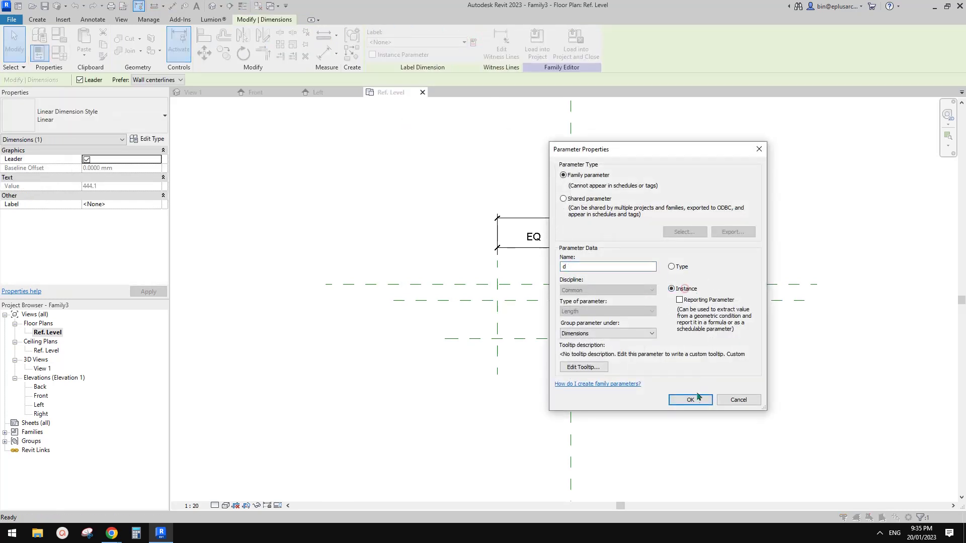
click(690, 400)
click(339, 334)
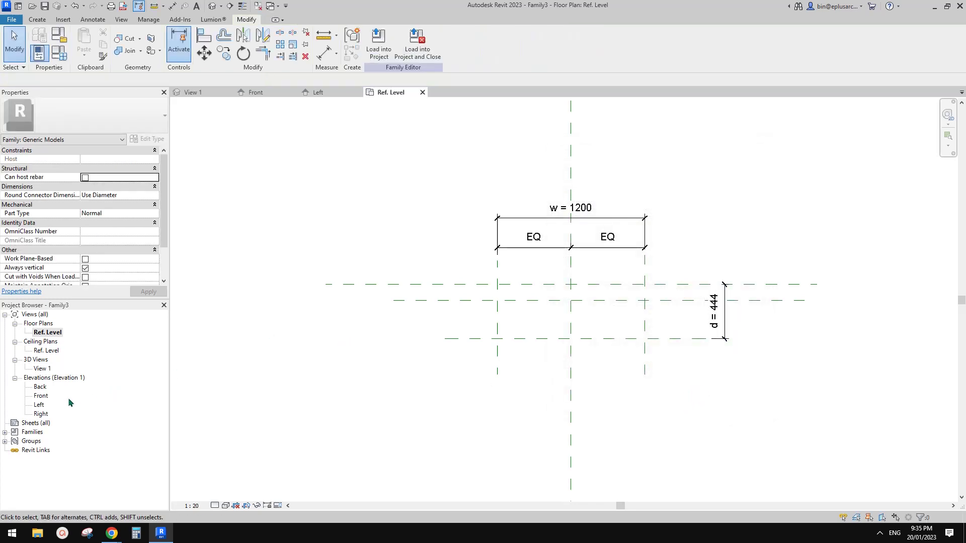
Step: In the Left elevation, label the small depth dimension below Ref. Level with a new type family parameter named d2
double_click(40, 405)
click(560, 388)
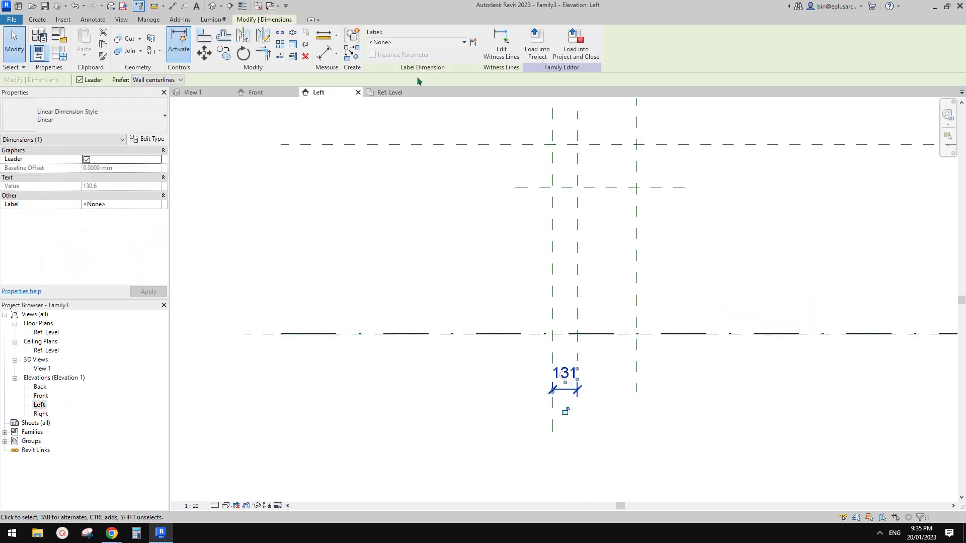
click(472, 42)
text(d2)
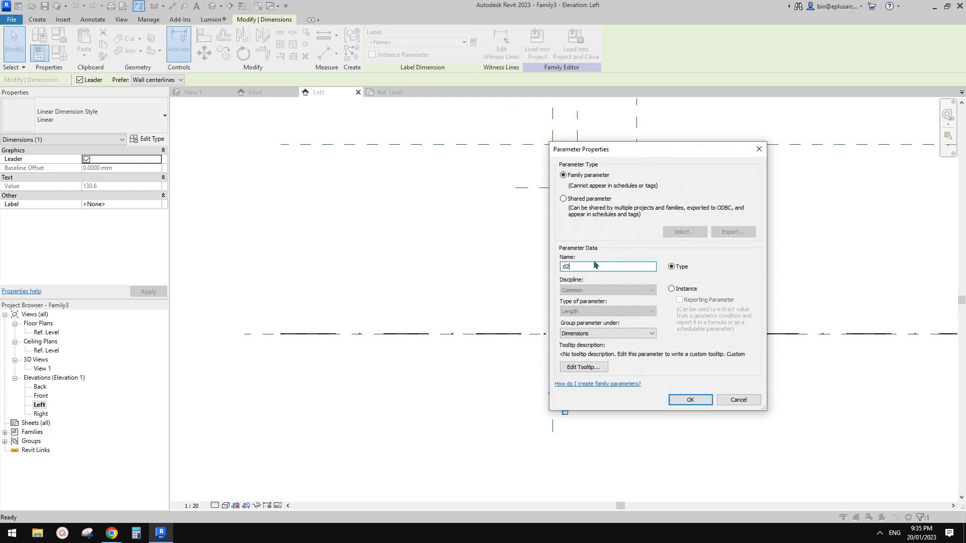
click(672, 290)
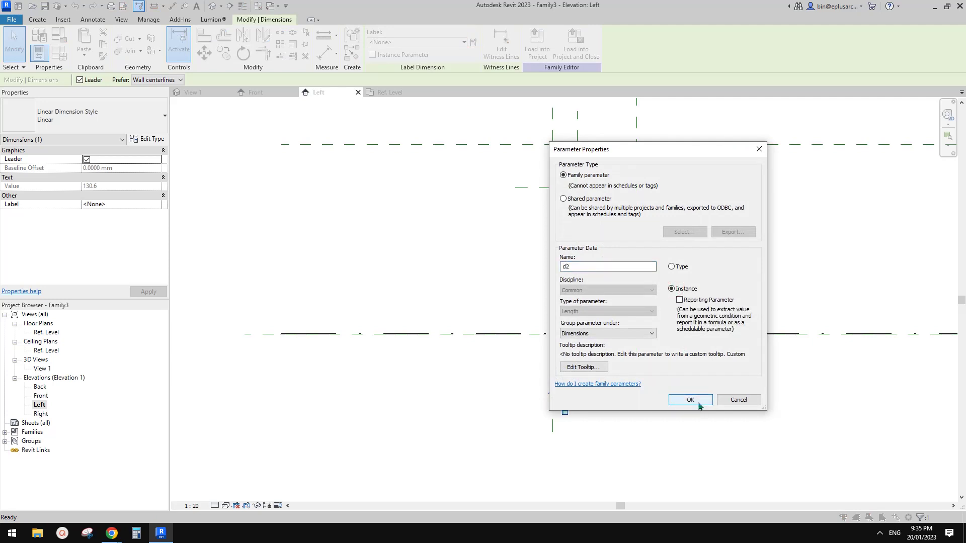
click(672, 267)
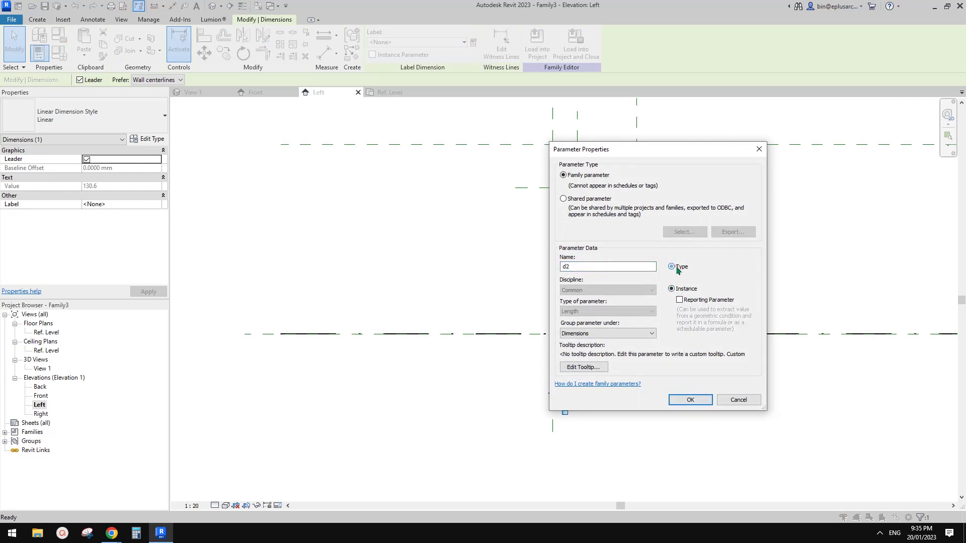
drag(658, 155, 384, 160)
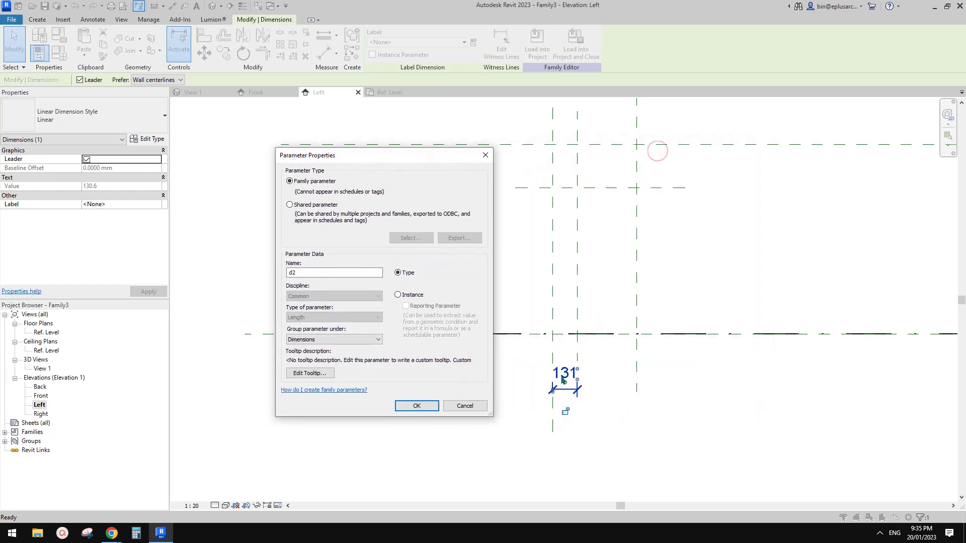
click(417, 406)
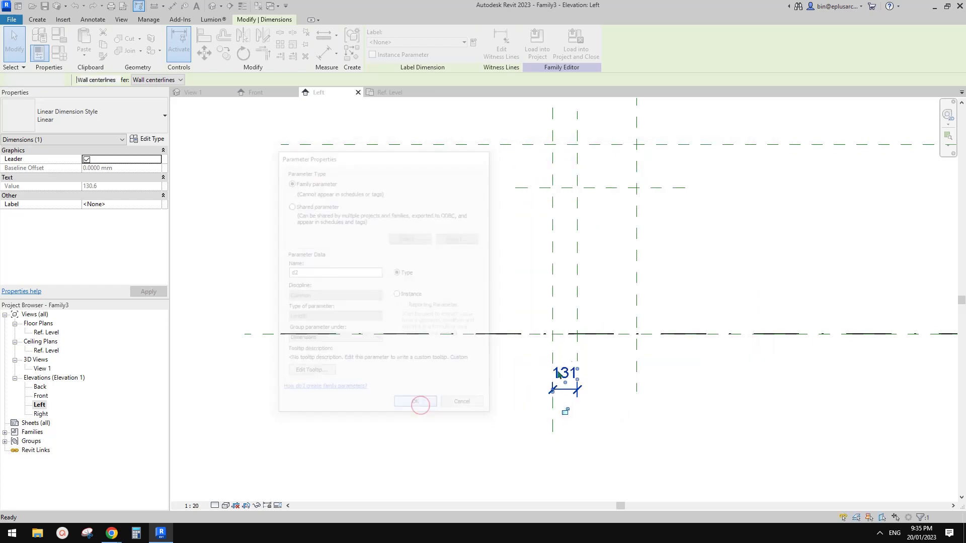
mouse_move(569, 341)
middle_down()
mouse_move(597, 351)
mouse_move(604, 338)
middle_up()
click(624, 356)
Step: Dimension the vertical gap between the top reference plane and the short horizontal plane below it
scroll(605, 338, down, 3)
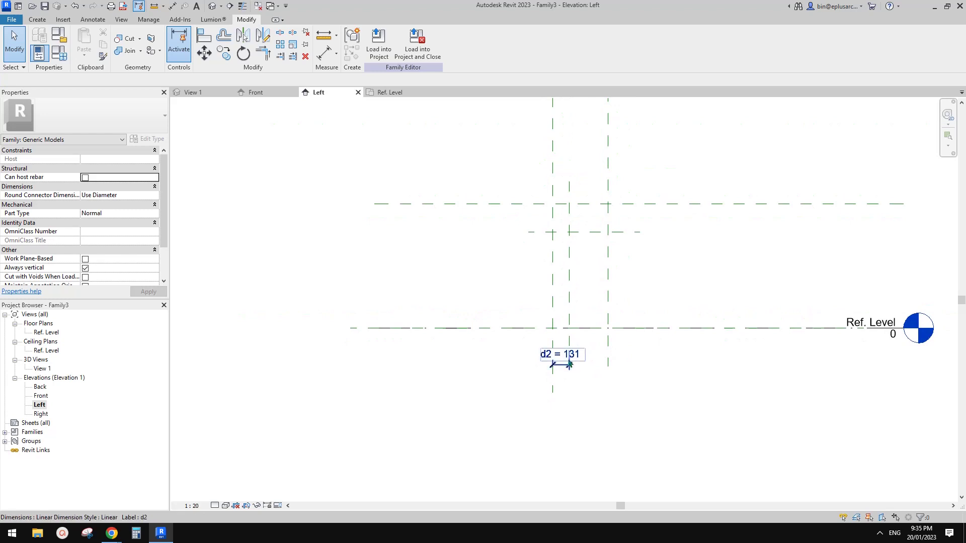
scroll(575, 323, up, 2)
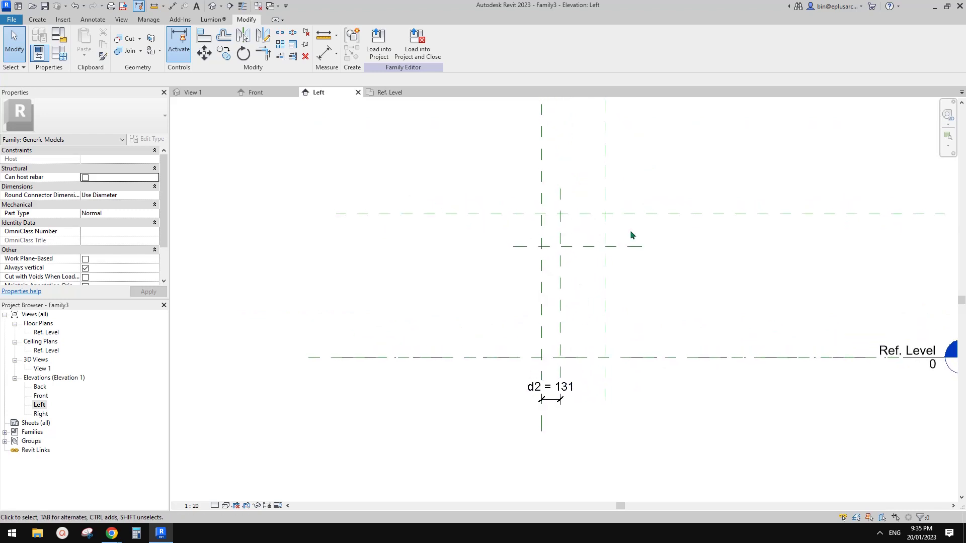
middle_drag(645, 253, 645, 257)
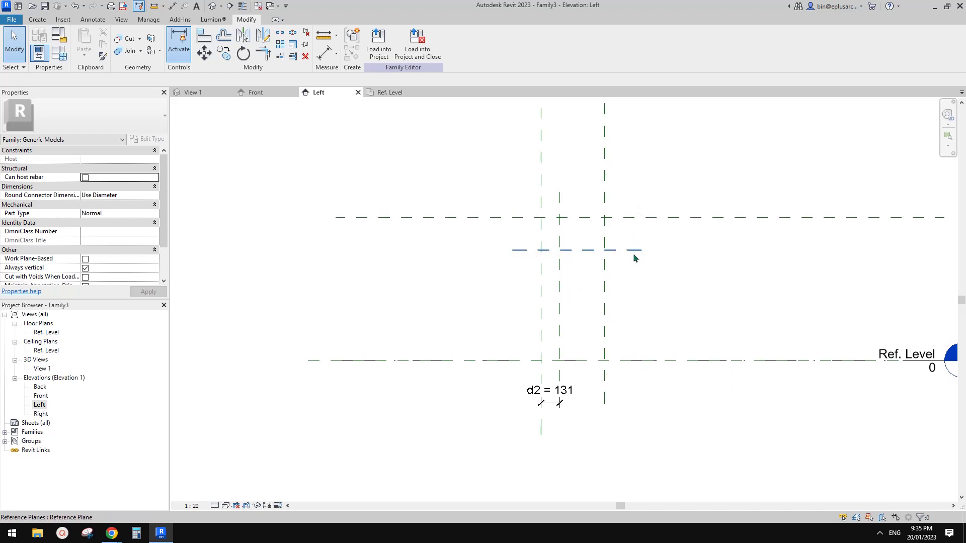
click(634, 252)
key(d)
key(i)
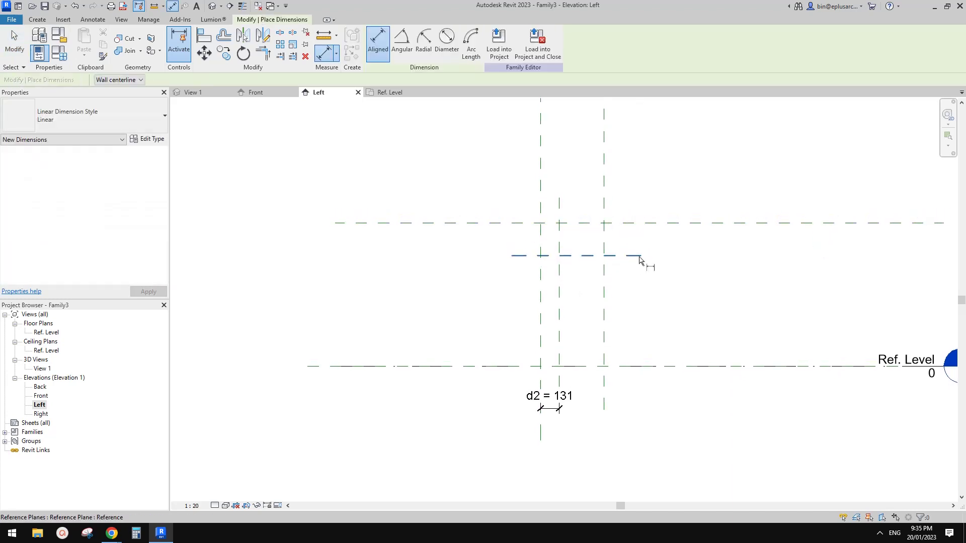
click(640, 259)
click(645, 222)
click(694, 266)
key(Escape)
key(Escape)
Step: Check the facade photo in the browser for the arch's upper edge, and return to Revit
click(635, 256)
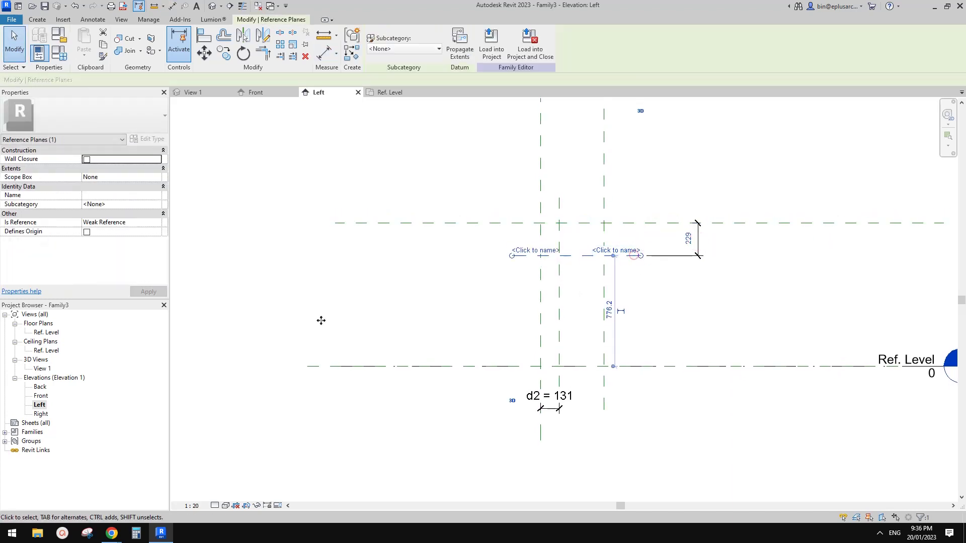
mouse_move(112, 536)
click(163, 491)
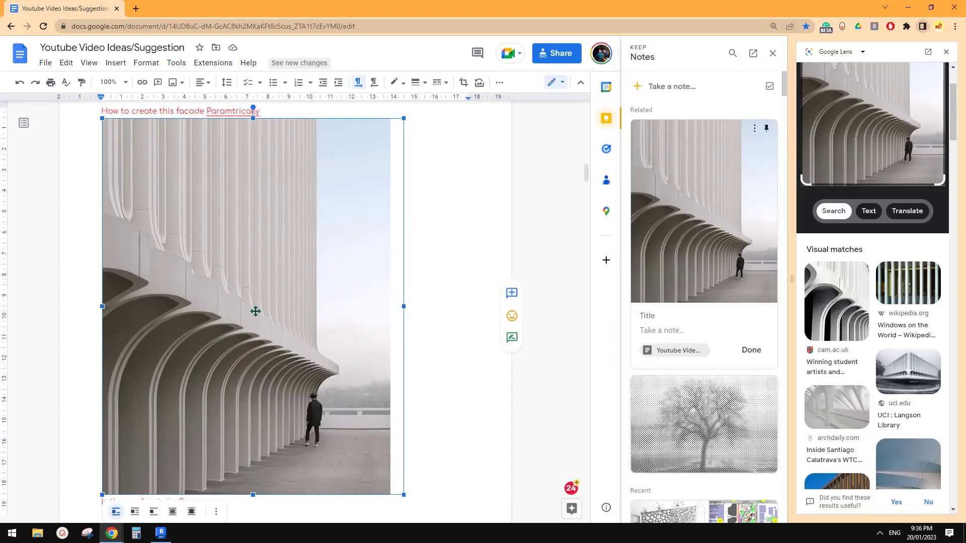
click(161, 532)
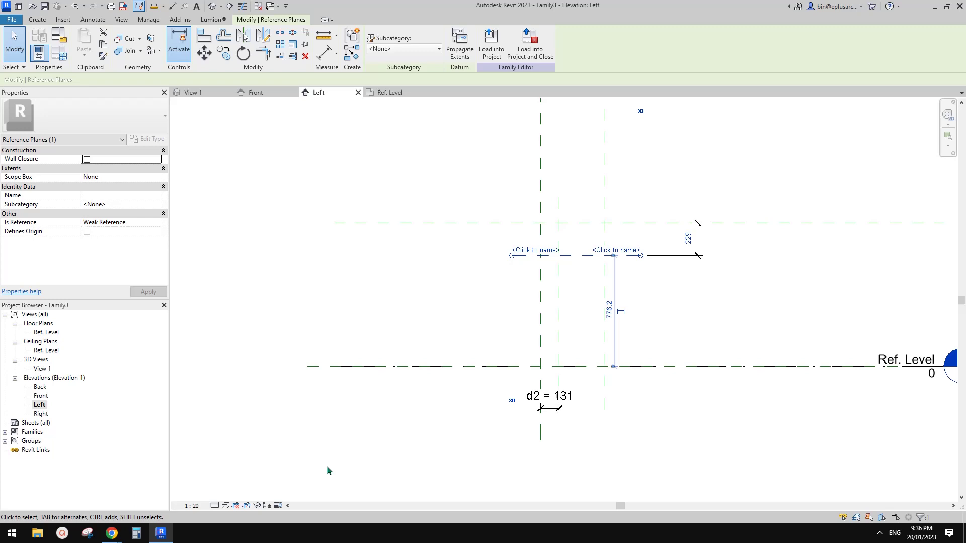
Step: Label the dimension below the top reference plane with a new type family parameter named h2
click(697, 241)
click(475, 44)
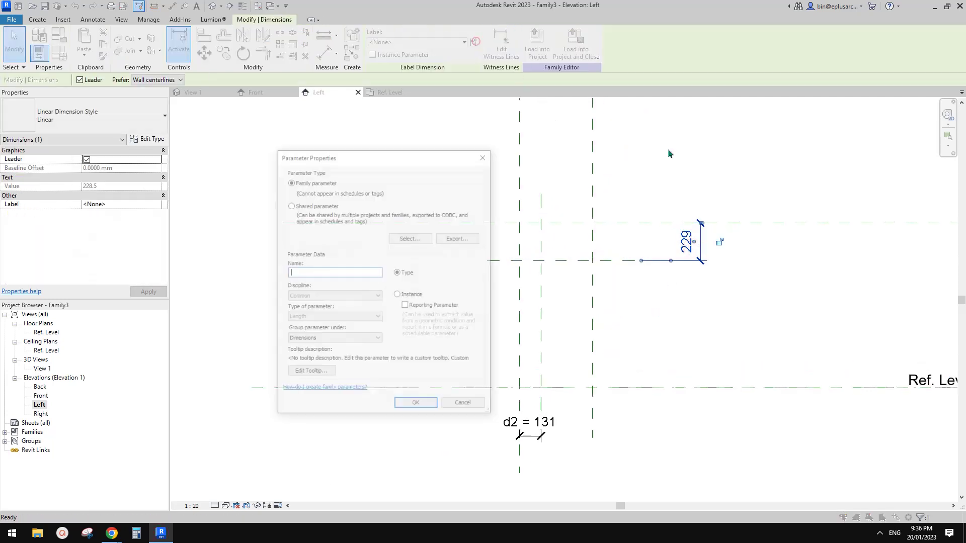
text(h2)
click(399, 295)
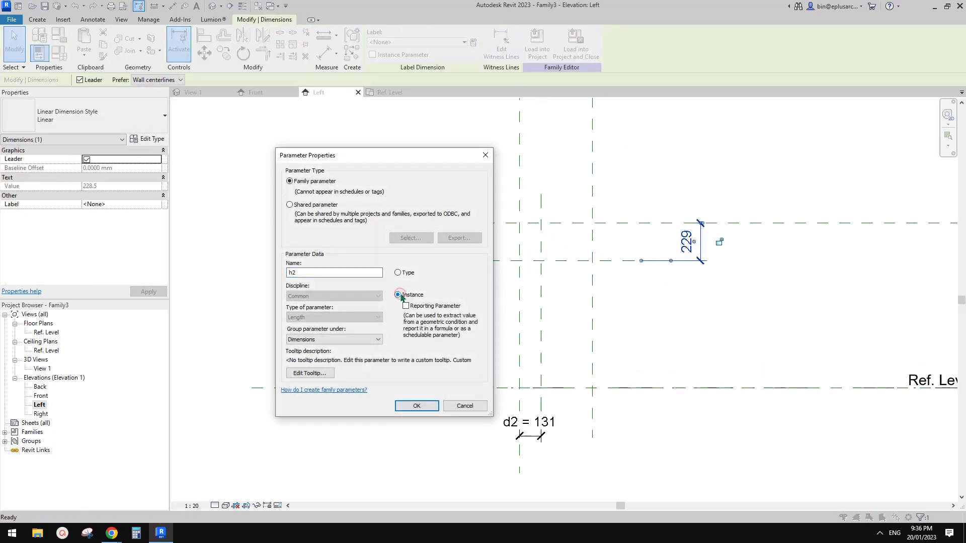
click(398, 274)
click(417, 406)
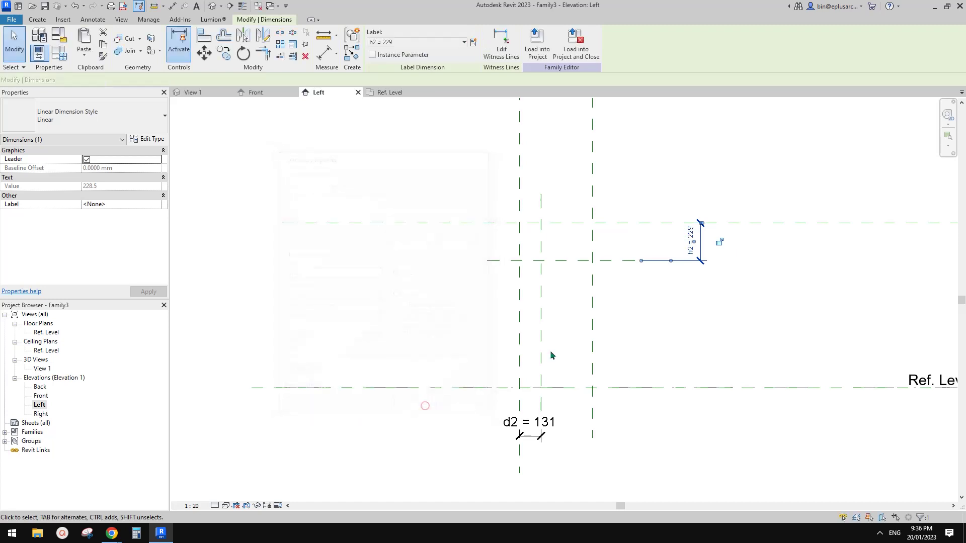
click(663, 295)
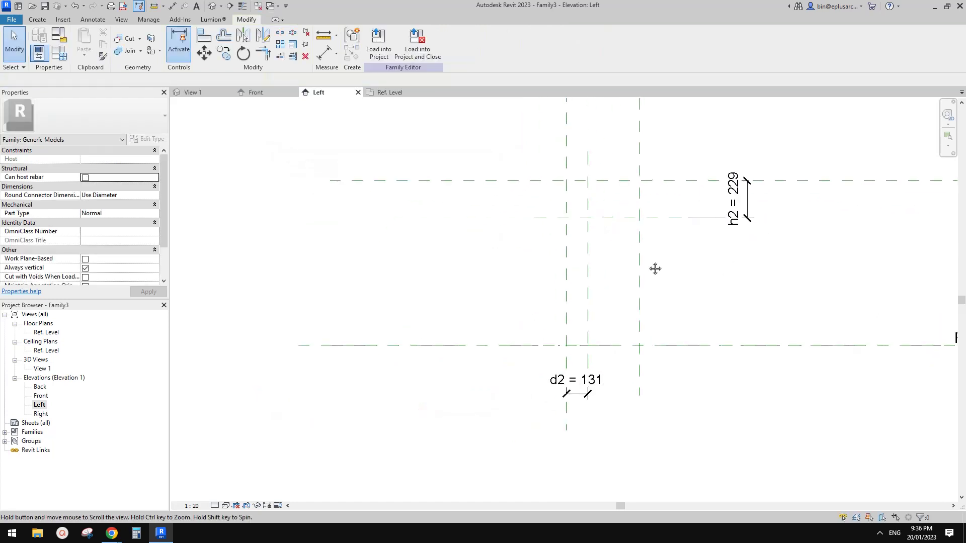
Step: Draw a horizontal reference plane across the vertical planes, about 310 mm below the lower h2 plane
scroll(631, 258, up, 2)
mouse_move(622, 256)
middle_down()
mouse_move(634, 246)
mouse_move(614, 273)
middle_up()
key(r)
key(p)
click(547, 272)
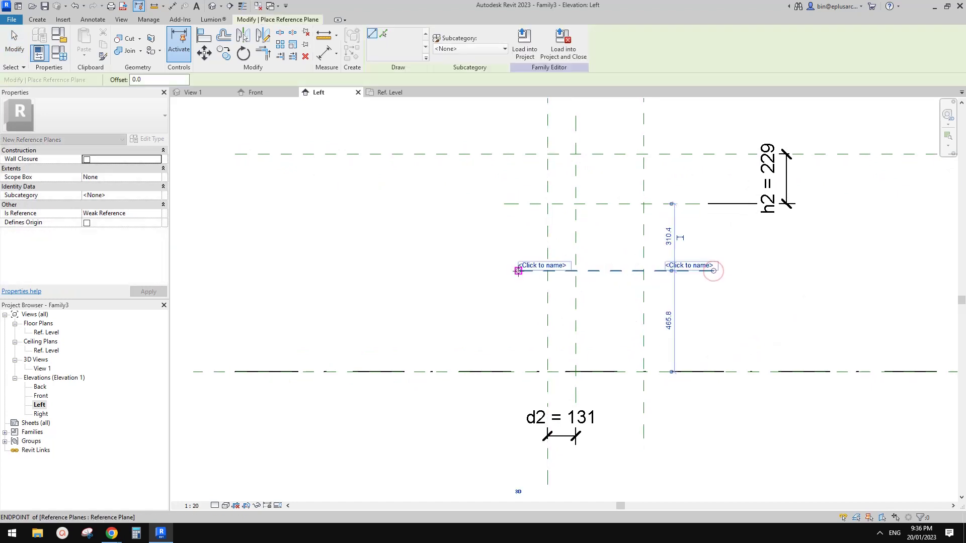
key(Escape)
key(Escape)
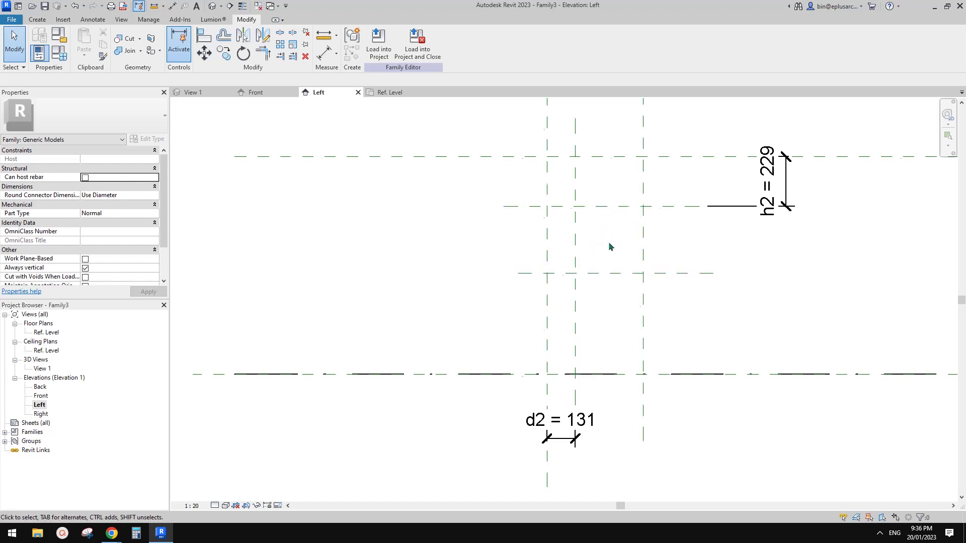
Step: Dimension the gap between the lower h2 plane and the new horizontal reference plane, aligned with the h2 dimension
scroll(609, 246, up, 2)
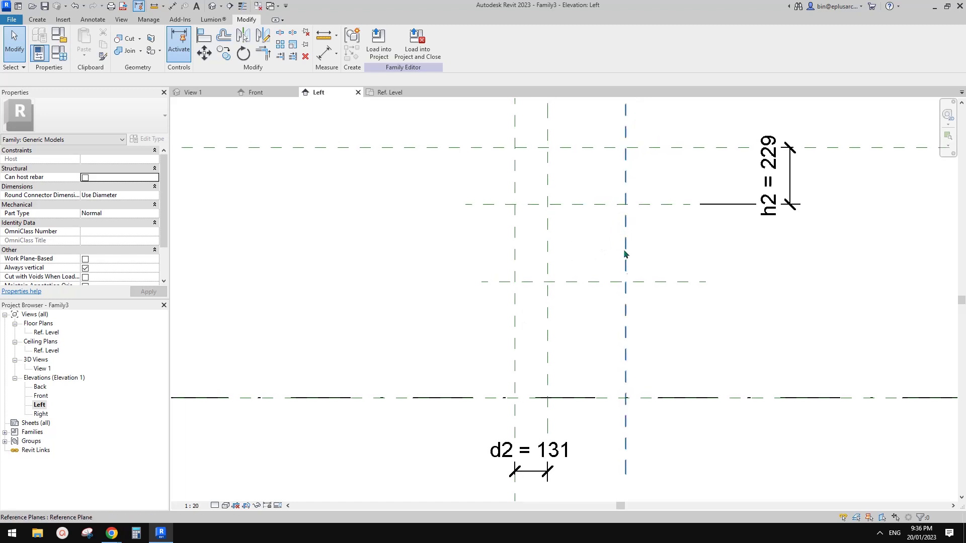
scroll(626, 261, down, 2)
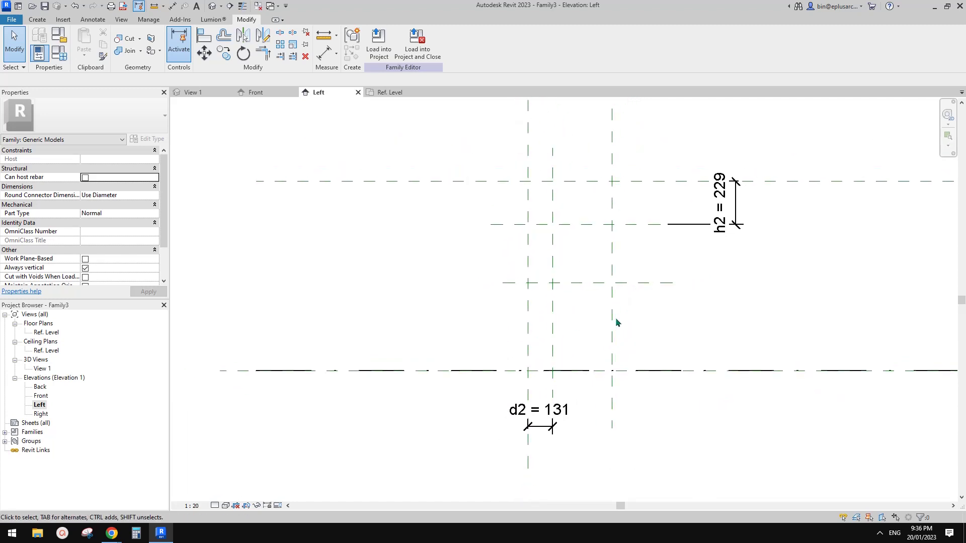
key(d)
key(i)
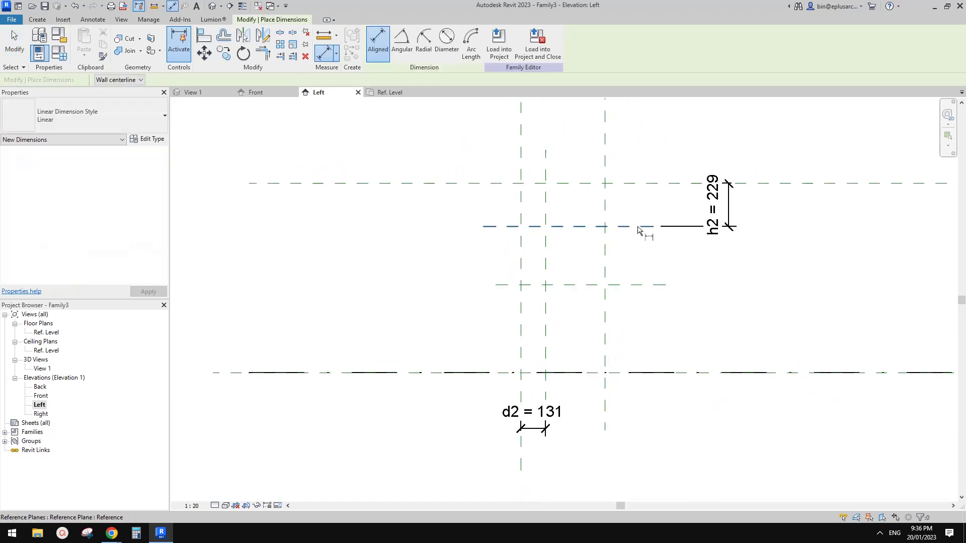
click(637, 227)
click(642, 284)
click(732, 276)
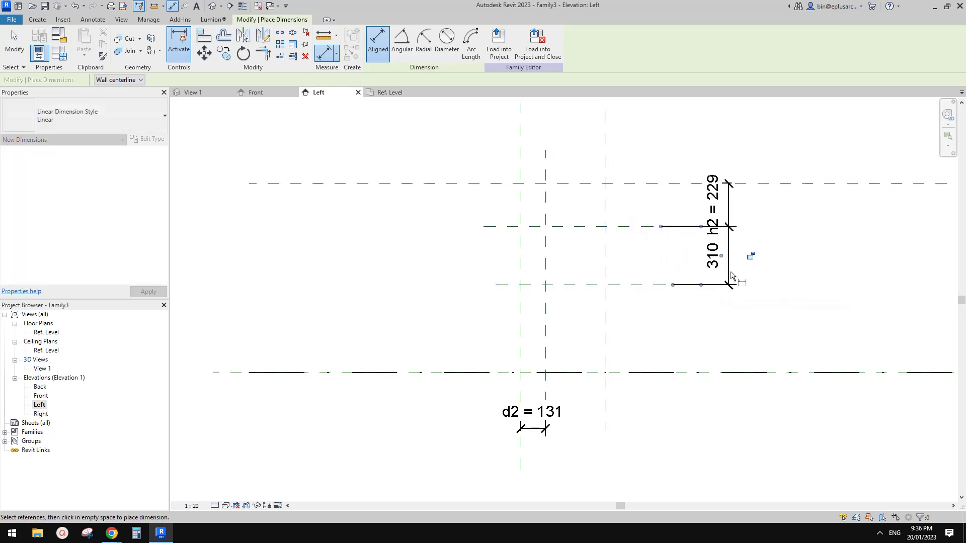
key(Escape)
Step: Label the dimension below h2 with a new instance family parameter named h3
click(728, 264)
click(473, 40)
text(h3)
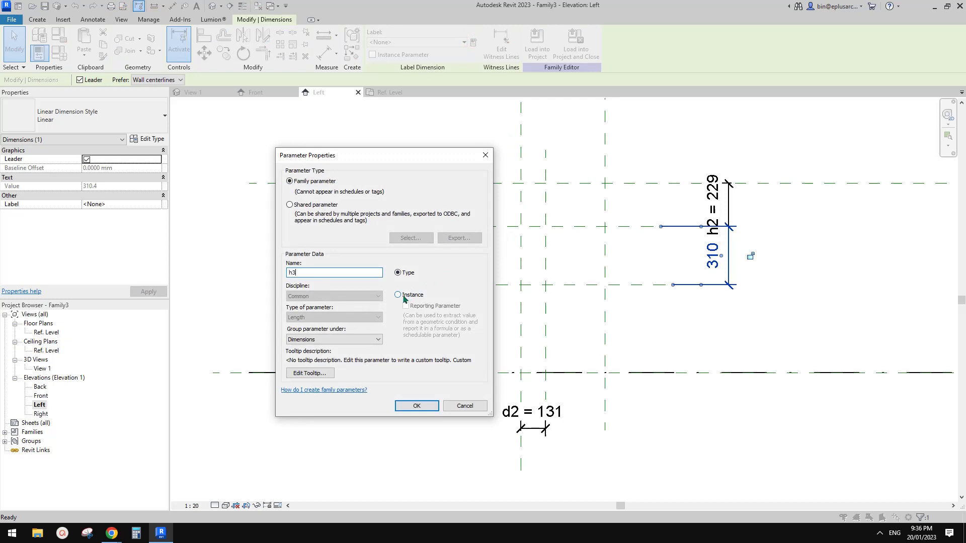
click(403, 296)
click(416, 406)
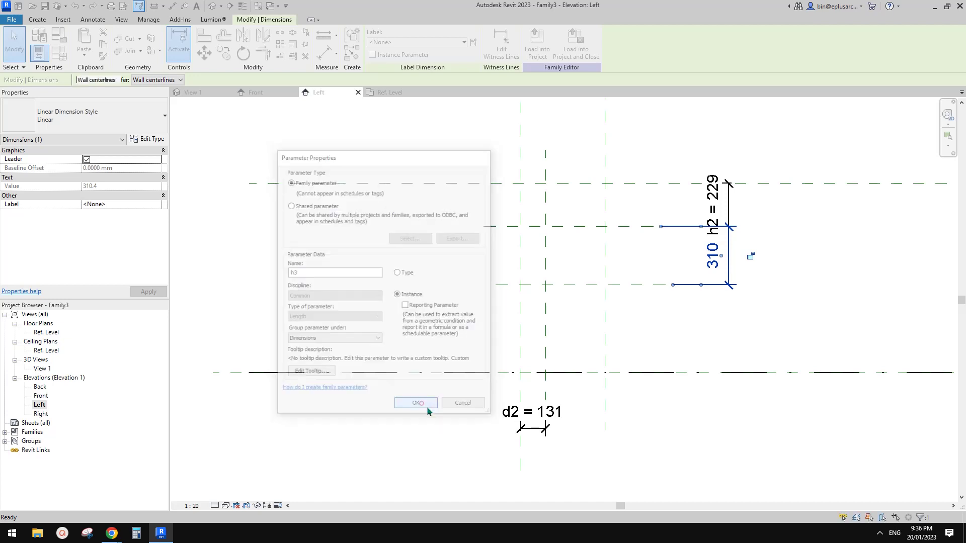
click(632, 280)
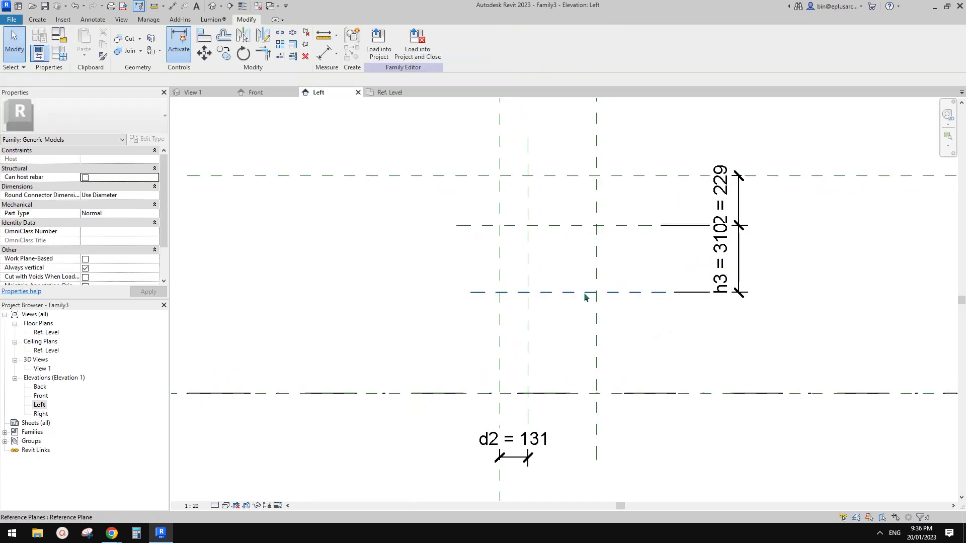
Step: Set the formula of parameter h3 to d - d2 in the family types and apply it
scroll(614, 269, up, 1)
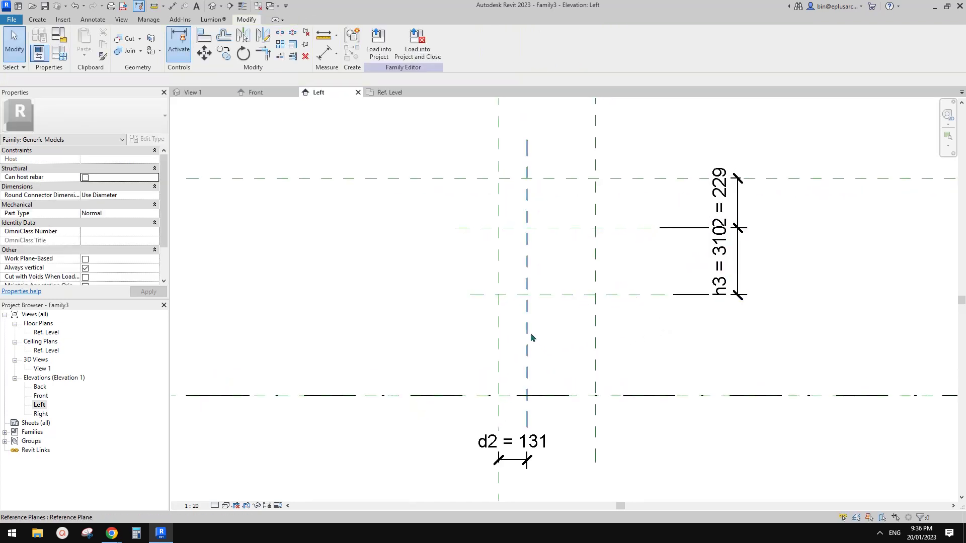
scroll(568, 338, down, 1)
scroll(527, 277, down, 1)
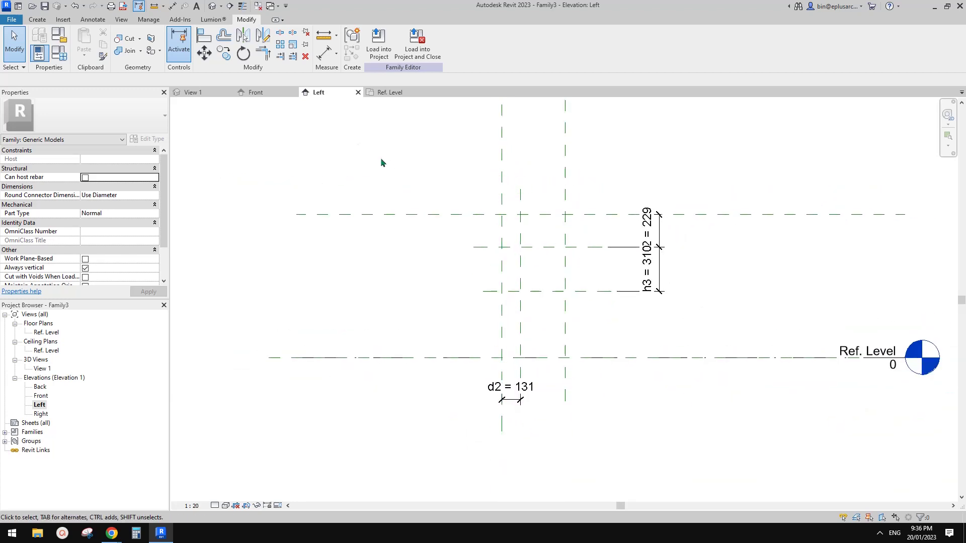
middle_drag(639, 285, 637, 291)
click(59, 52)
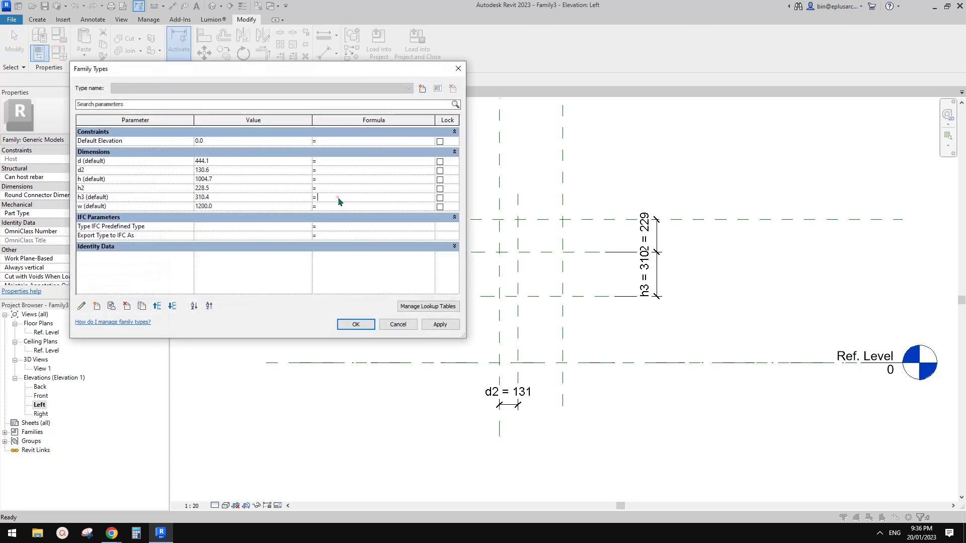
text(d - d2)
click(440, 325)
click(356, 325)
Step: Start a void extrusion and sketch a center-ends quarter arc around the front plane and lower h3 plane intersection, ending at the d2 plane
scroll(557, 258, up, 2)
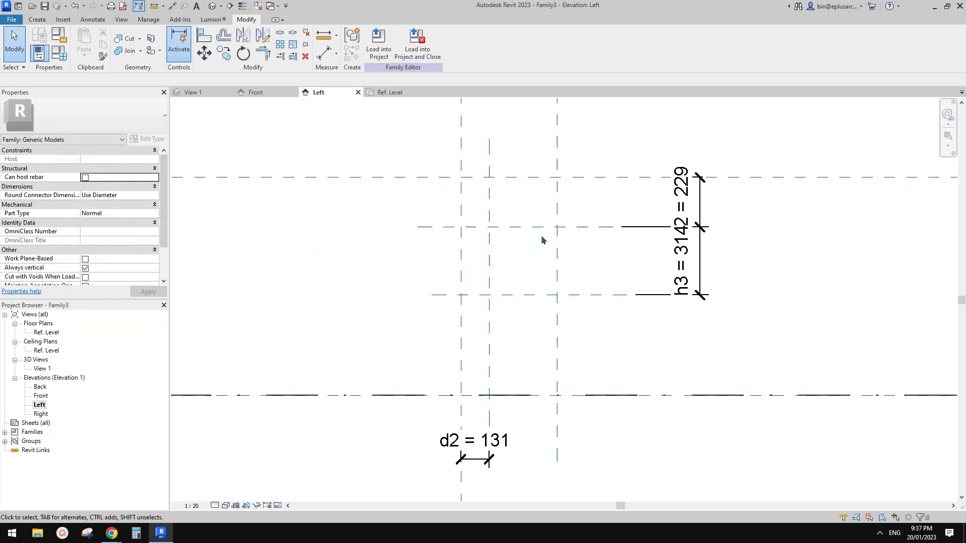
click(39, 20)
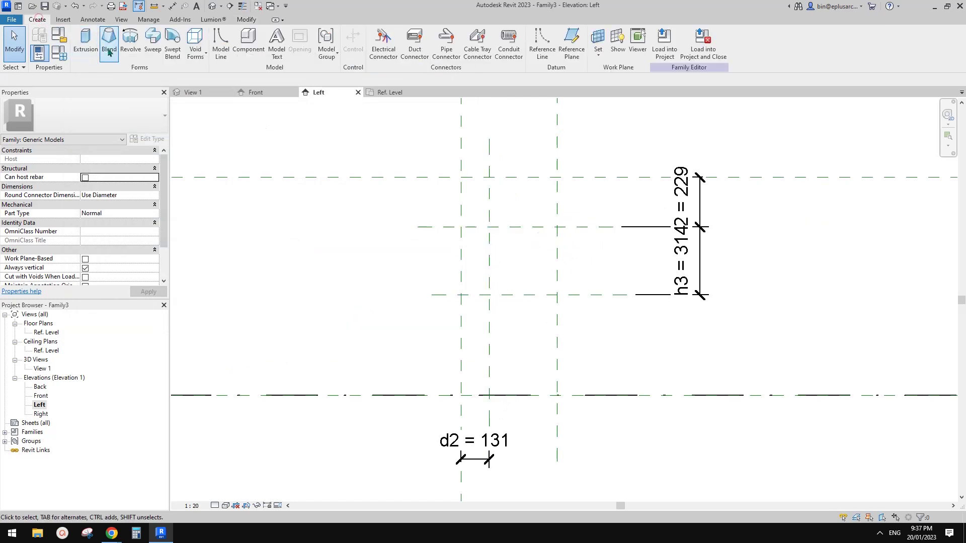
click(195, 43)
click(202, 75)
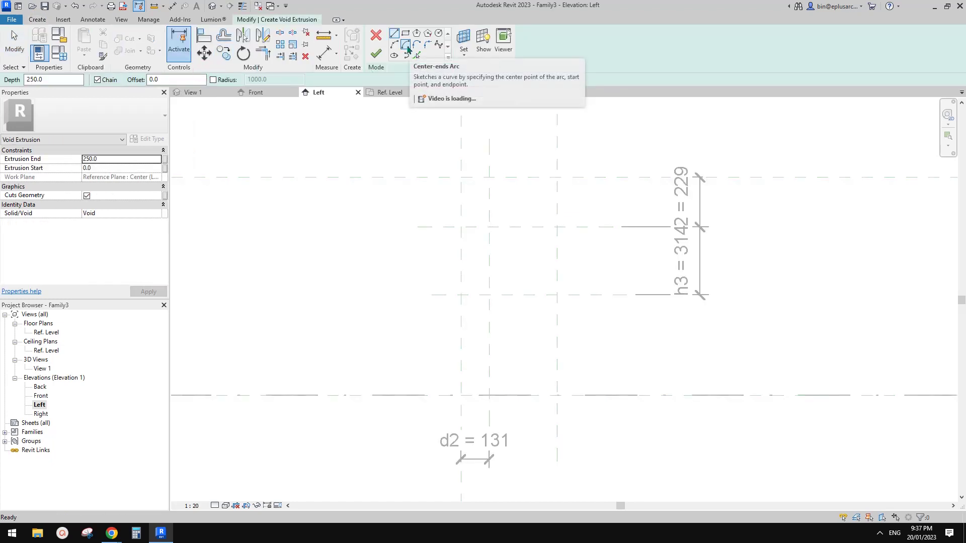
click(407, 49)
click(557, 294)
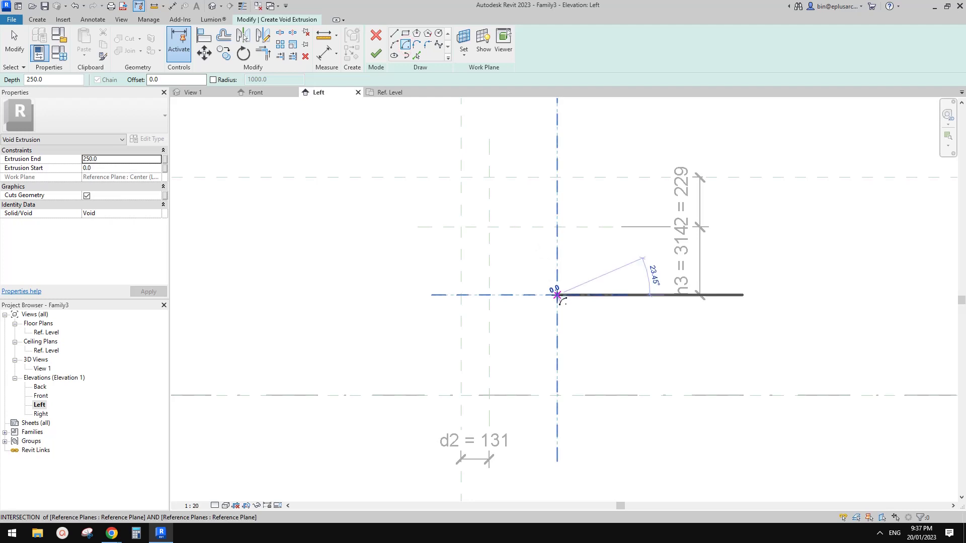
click(556, 227)
click(489, 294)
Step: Close the void profile below the arc with lines down the d2 plane, along Ref. Level and up the front plane to the arc's top
middle_drag(508, 310, 506, 293)
click(393, 33)
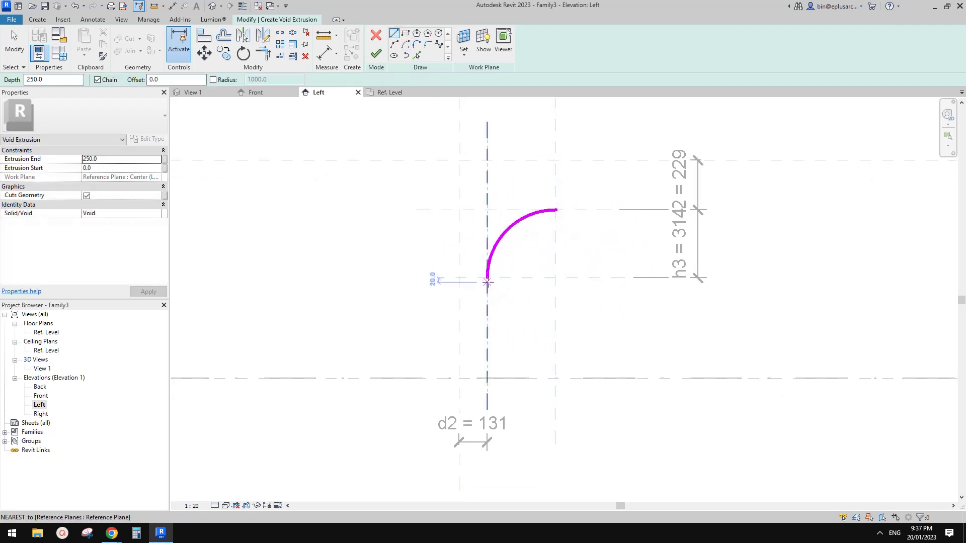
click(487, 277)
click(486, 379)
click(556, 378)
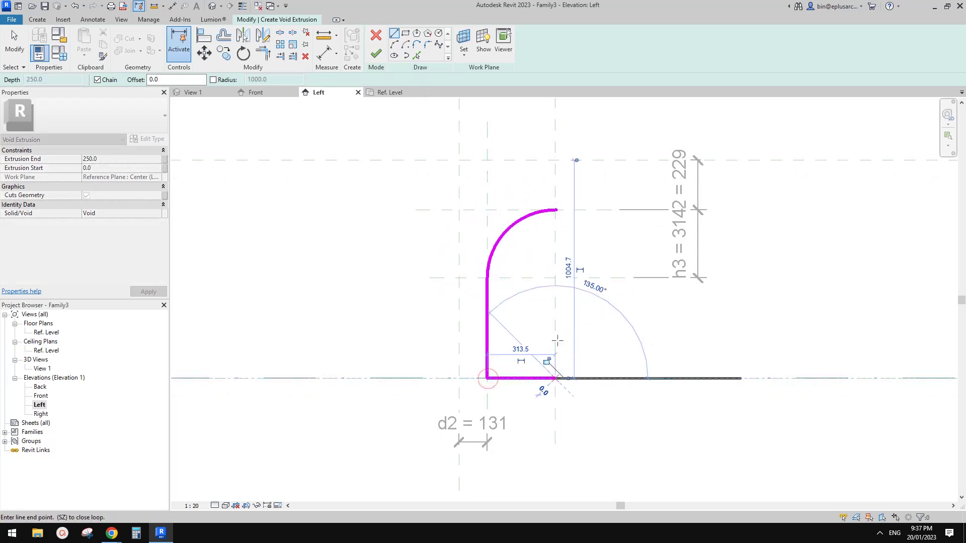
click(555, 210)
key(Escape)
Step: Turn on the visibility of Automatic Sketch Dimensions in the Left elevation's annotation categories
mouse_move(581, 277)
middle_down()
mouse_move(599, 256)
mouse_move(599, 272)
mouse_move(570, 285)
middle_up()
scroll(610, 262, down, 1)
key(v)
key(v)
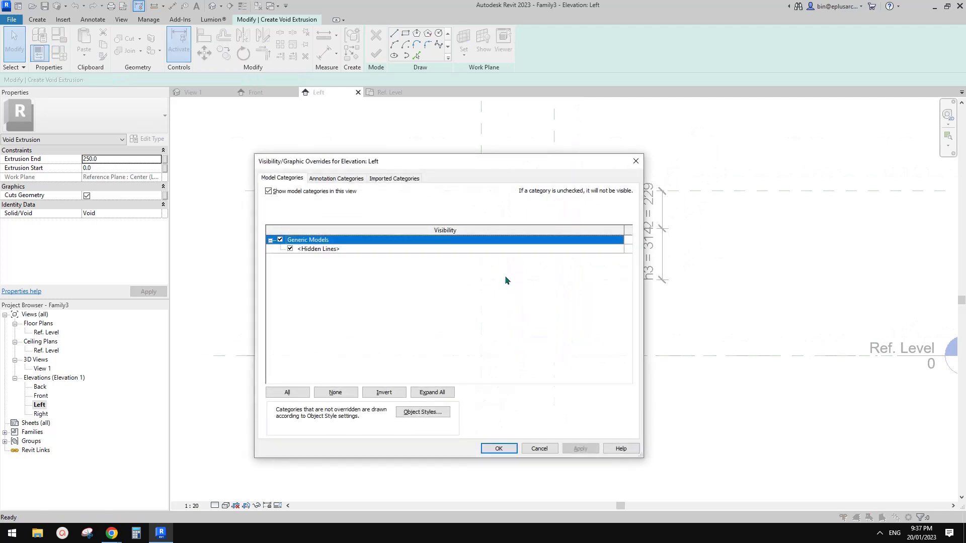
click(332, 179)
click(290, 249)
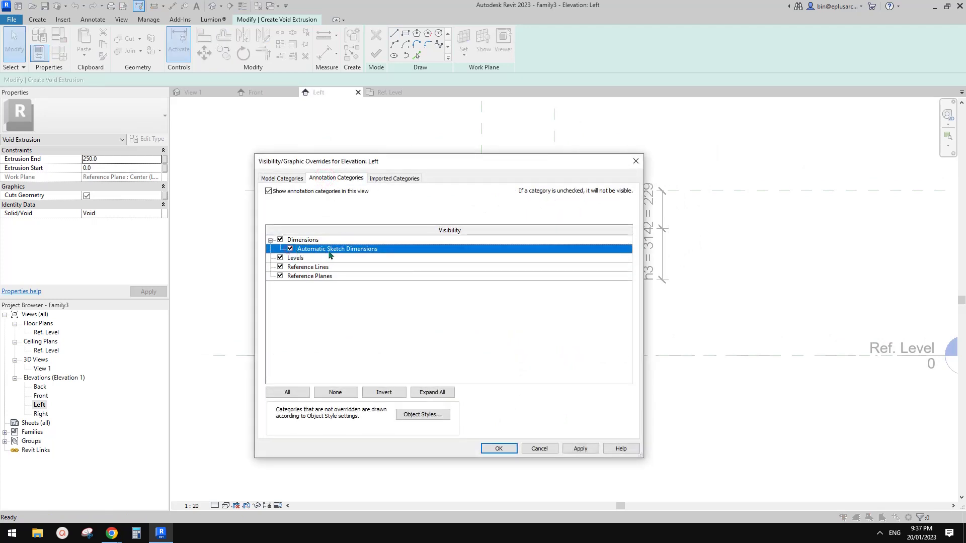
click(499, 448)
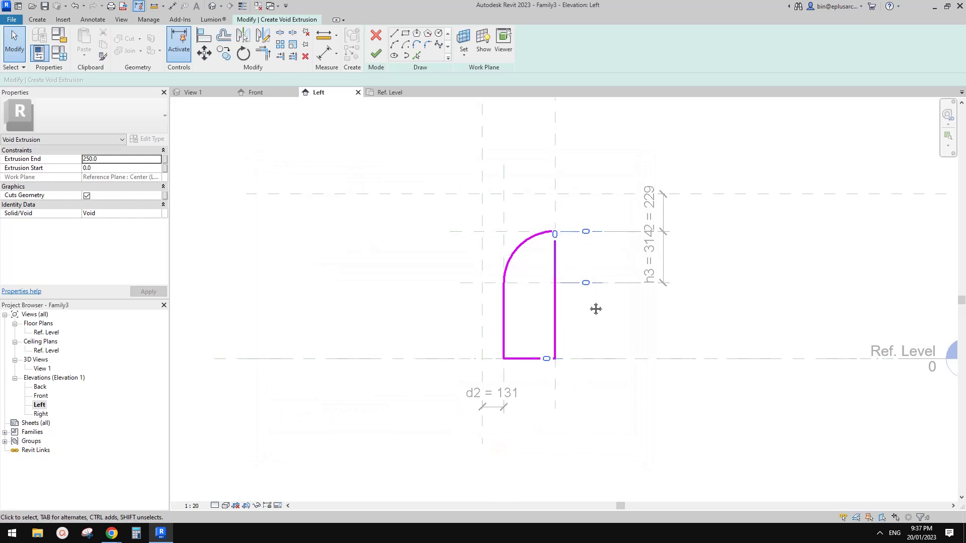
Step: Align and lock the void profile's vertical lines to the front and d2 planes and its base line to Ref. Level
key(a)
key(l)
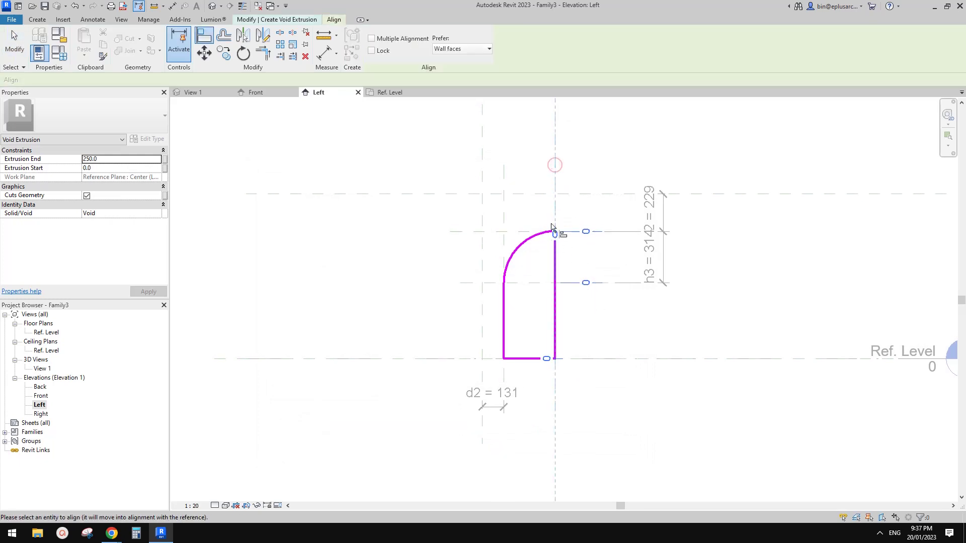
click(555, 267)
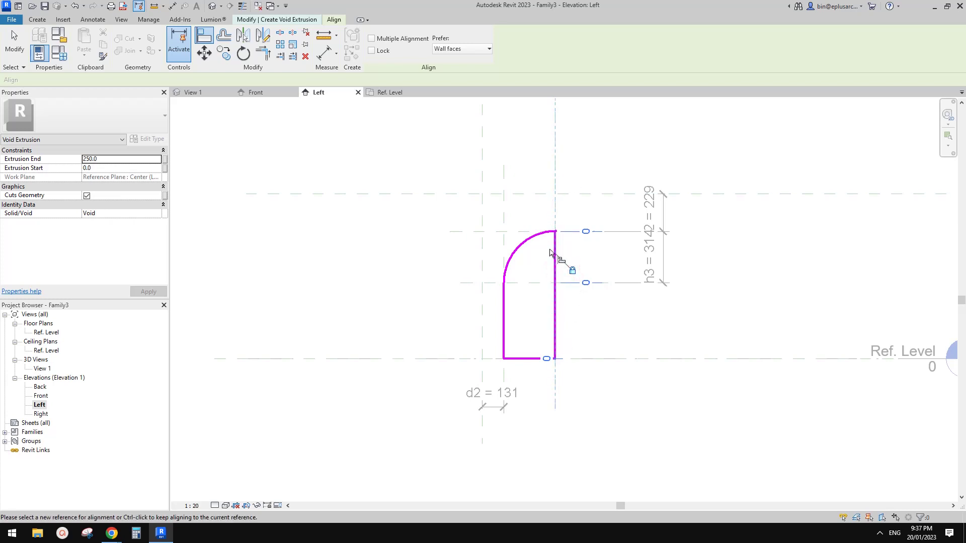
middle_drag(553, 295, 556, 264)
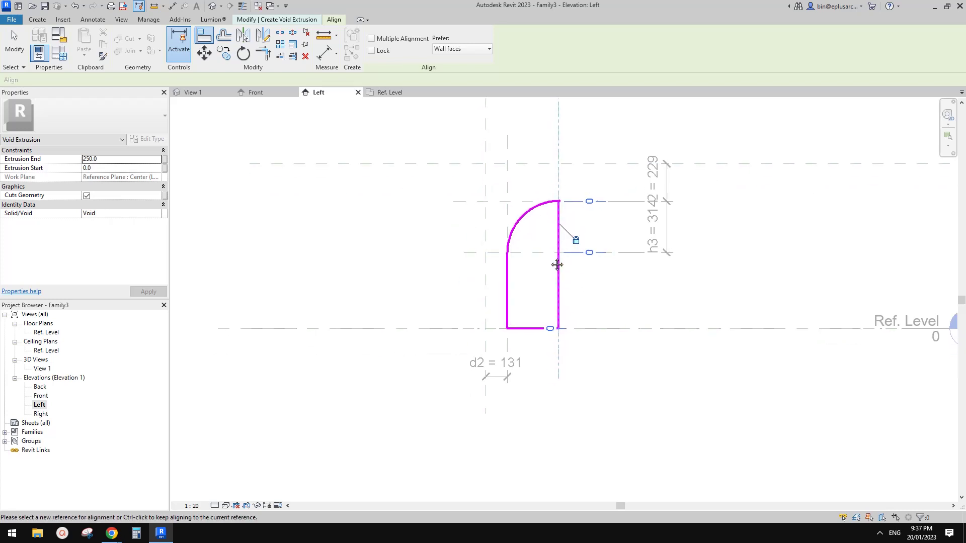
click(507, 180)
click(508, 284)
click(489, 227)
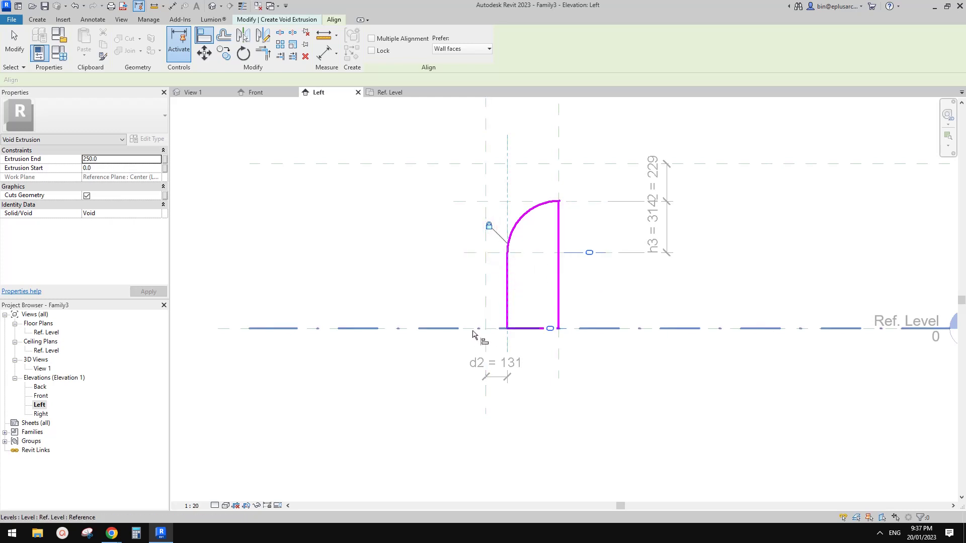
click(598, 329)
click(545, 328)
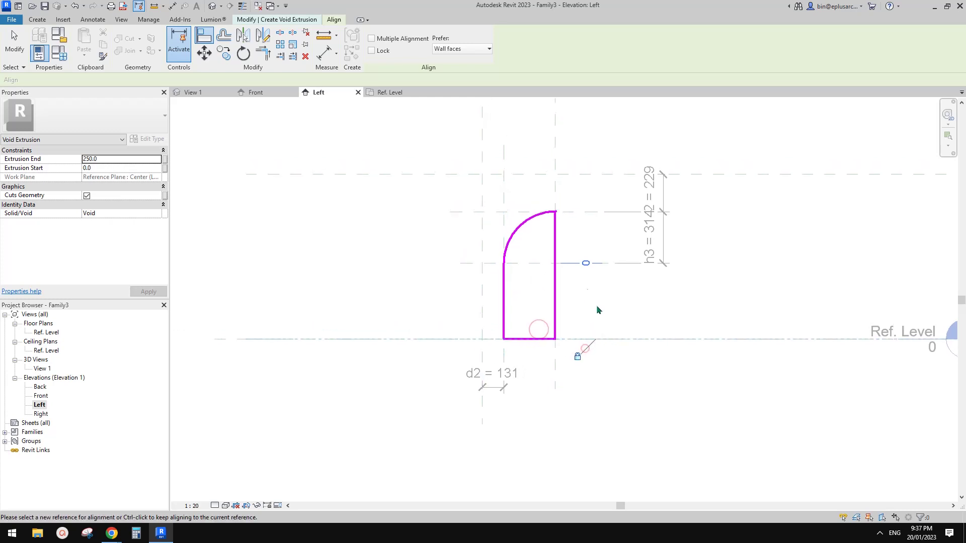
key(Escape)
Step: Make the center mark of the quarter arc visible
click(529, 220)
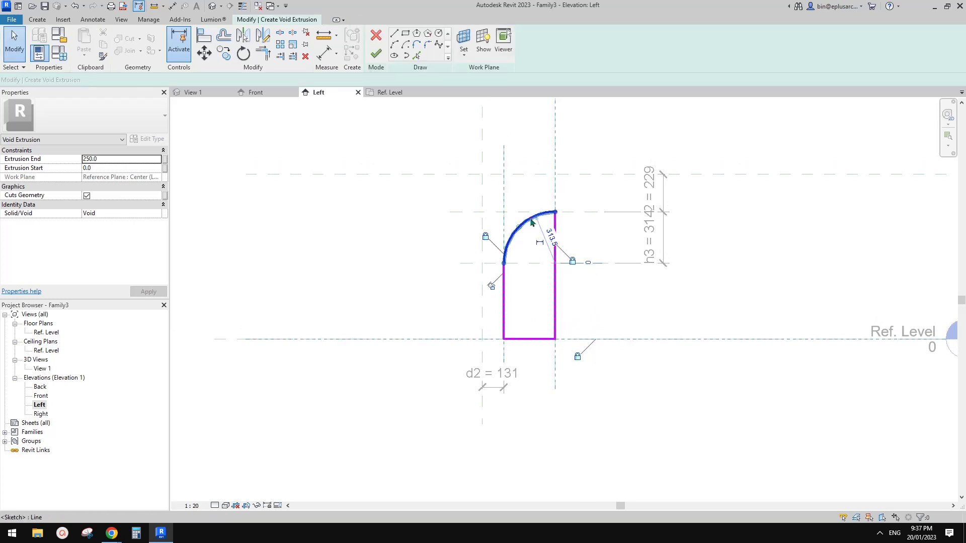
click(87, 159)
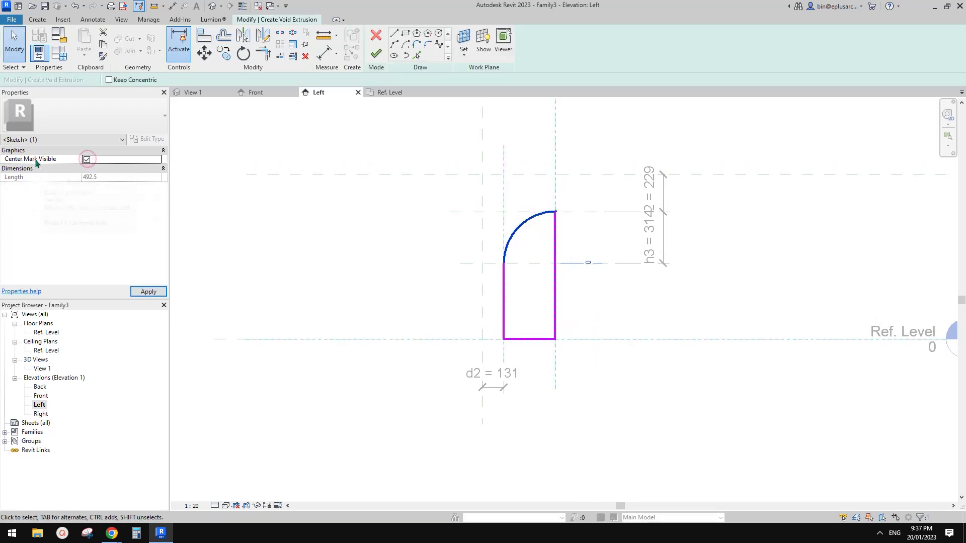
middle_drag(554, 272, 547, 272)
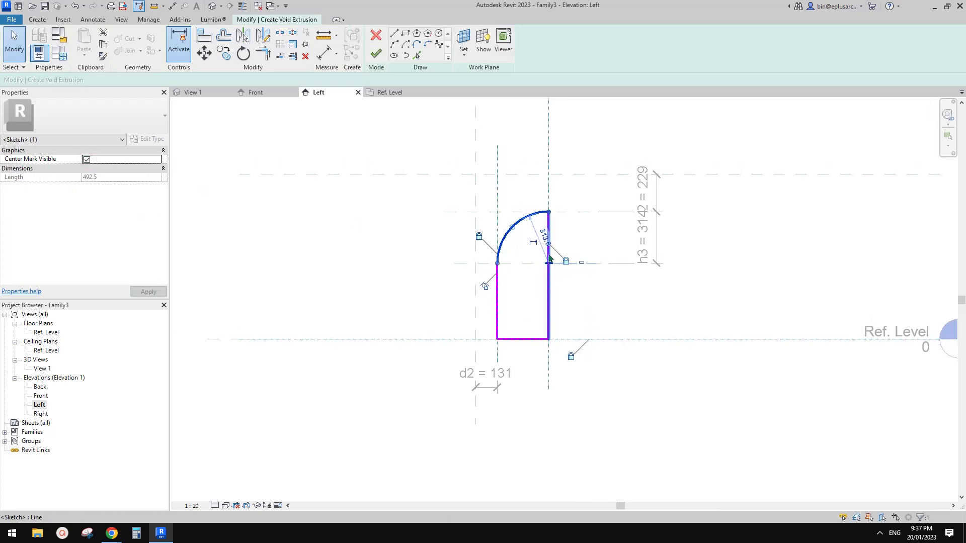
Step: Align and lock the arc's center mark to the lower h3 reference plane and the vertical front plane
key(Escape)
key(a)
key(l)
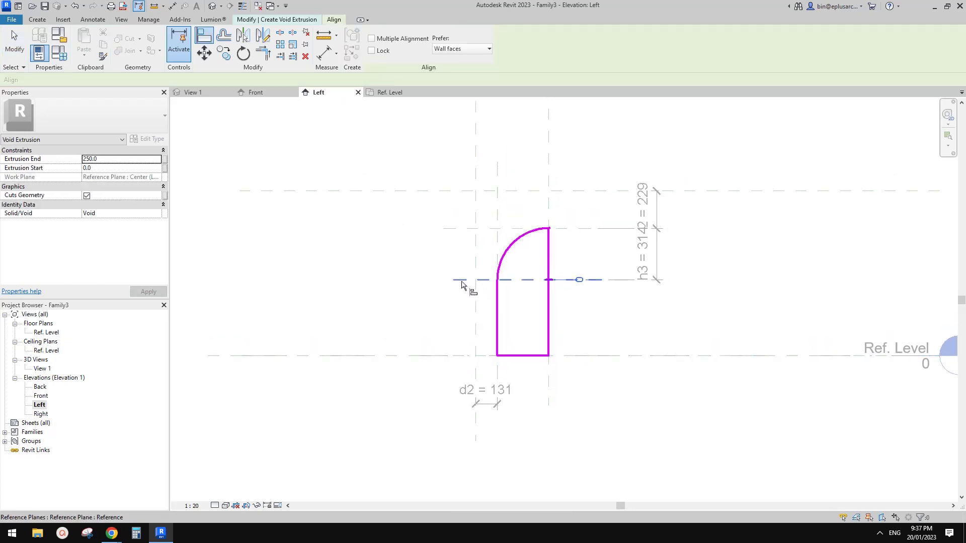
click(462, 280)
click(554, 280)
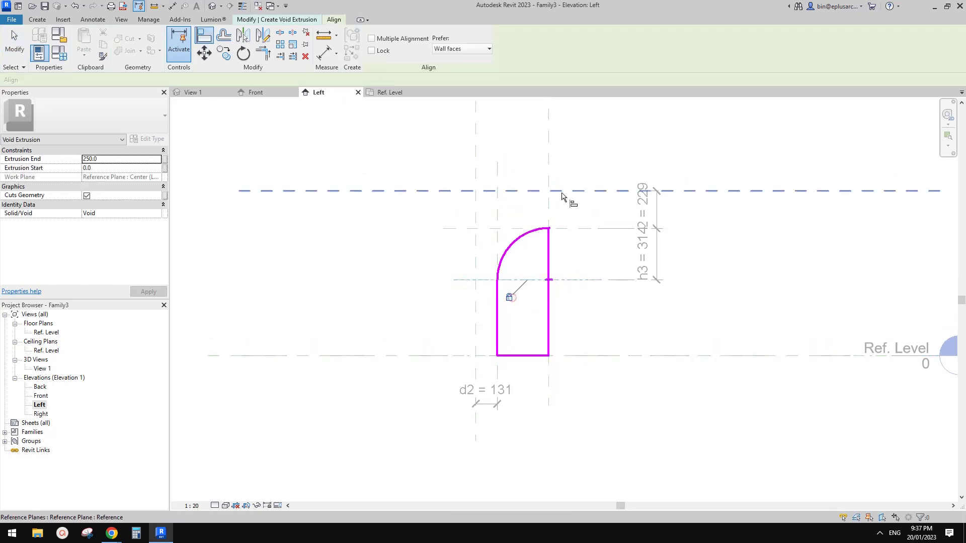
click(549, 173)
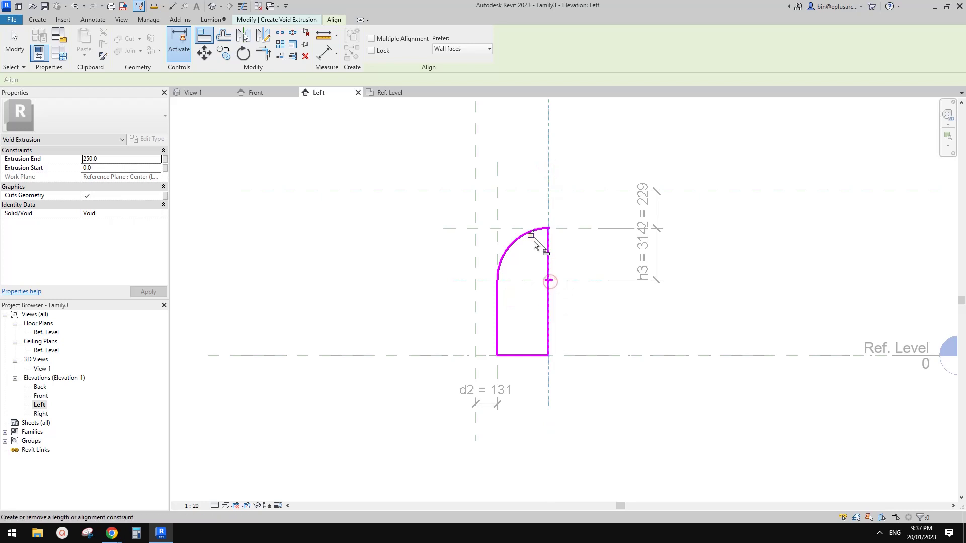
key(Escape)
key(Escape)
scroll(549, 249, up, 1)
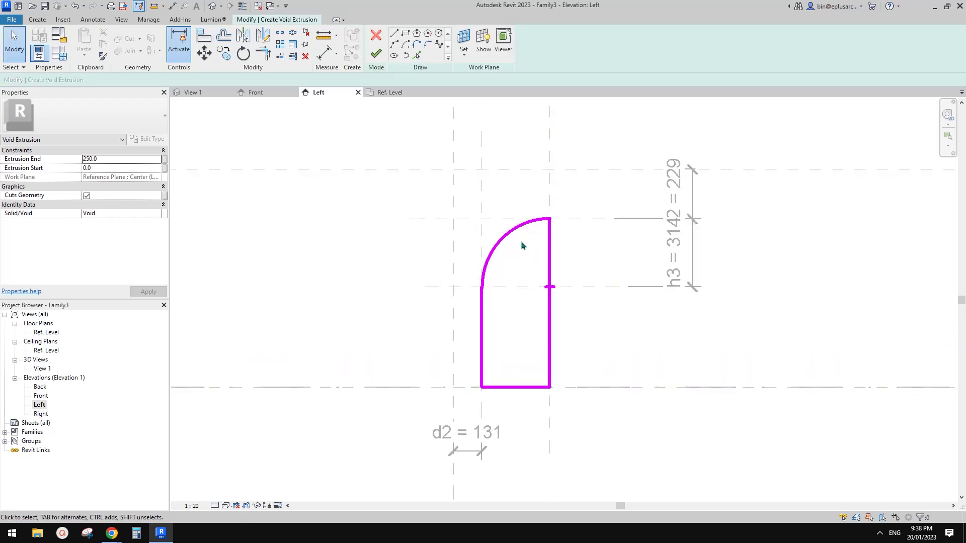
Step: Convert the arc's temporary radius dimension into a permanent radial dimension
click(515, 231)
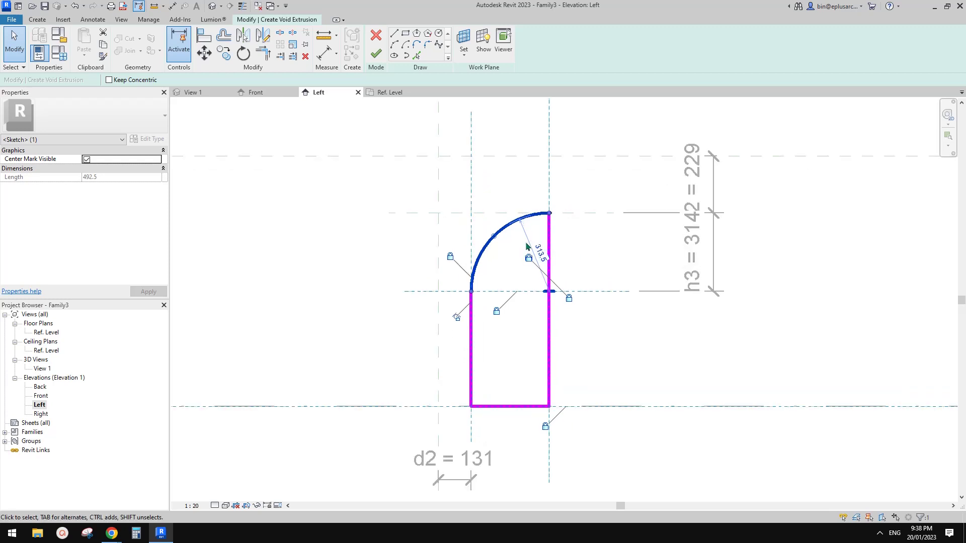
scroll(529, 246, up, 5)
scroll(532, 272, up, 1)
click(546, 272)
scroll(526, 226, down, 2)
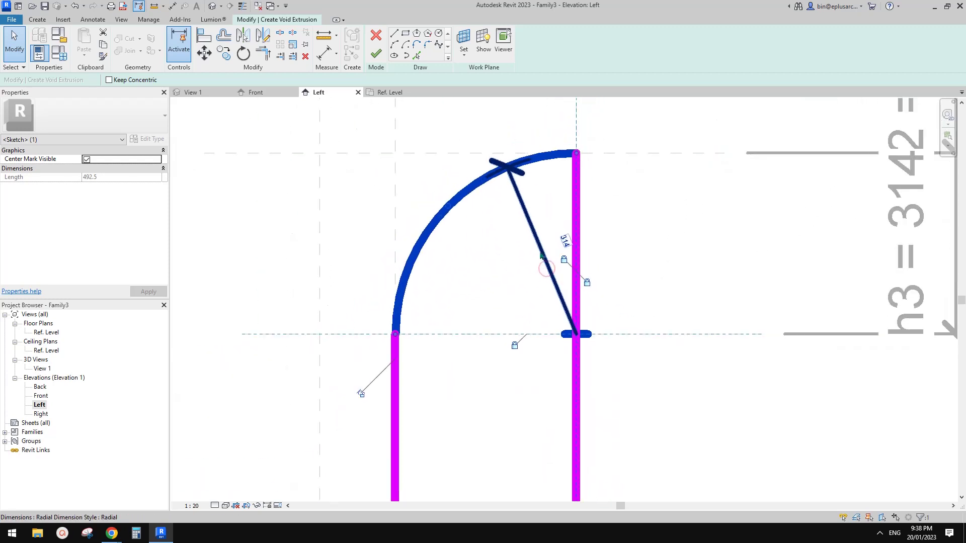
Step: Label the arc's radial dimension with the existing h3 parameter and finish the void extrusion sketch
click(536, 243)
click(537, 245)
scroll(508, 254, down, 3)
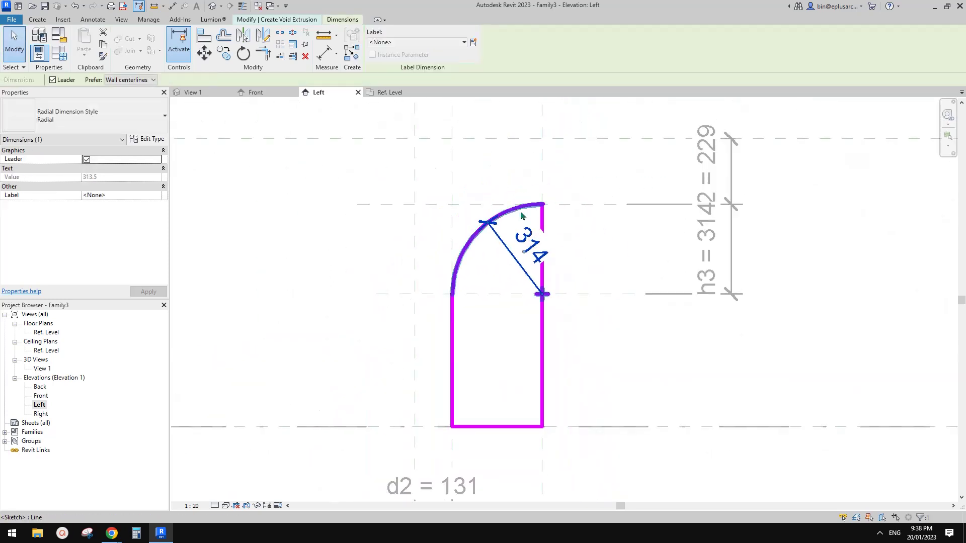
click(502, 241)
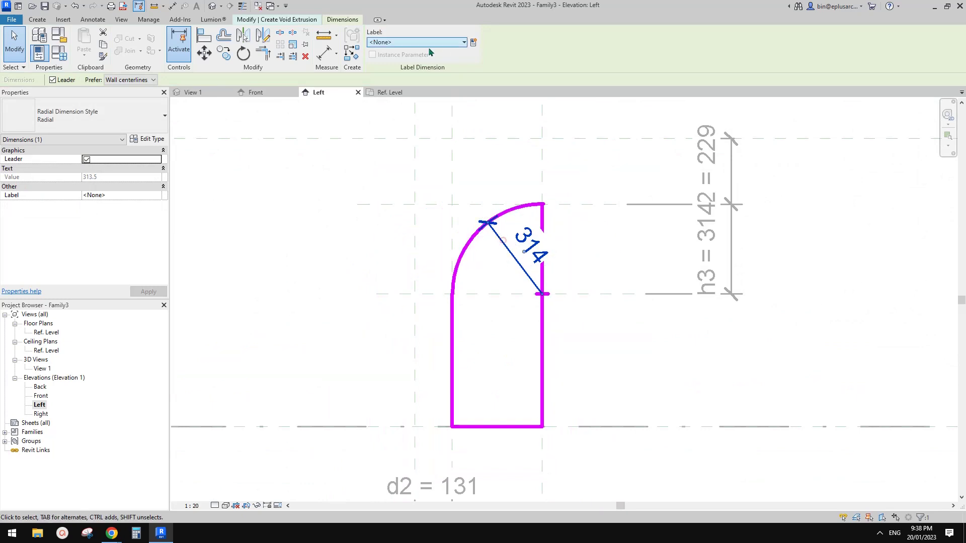
scroll(494, 252, down, 2)
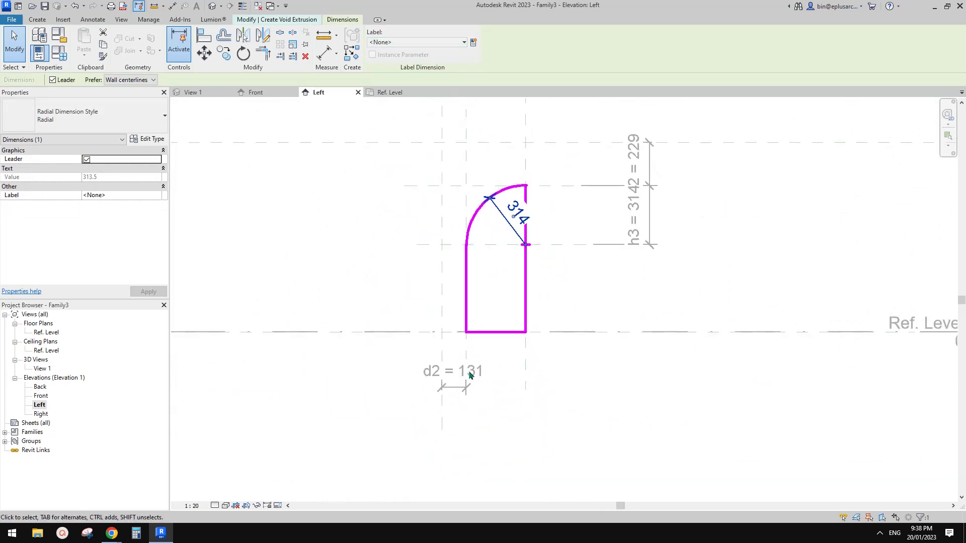
middle_drag(480, 306, 486, 344)
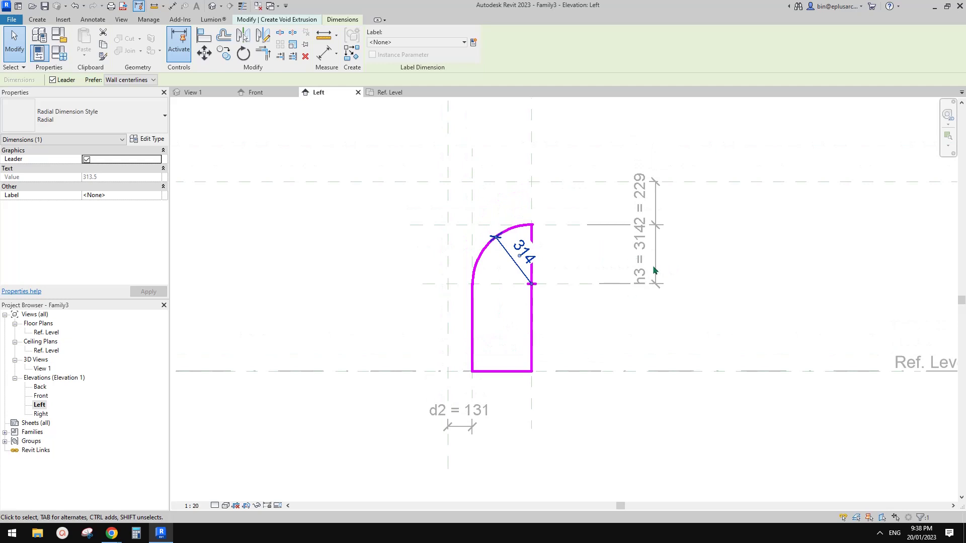
click(402, 42)
click(385, 133)
middle_drag(580, 230, 578, 233)
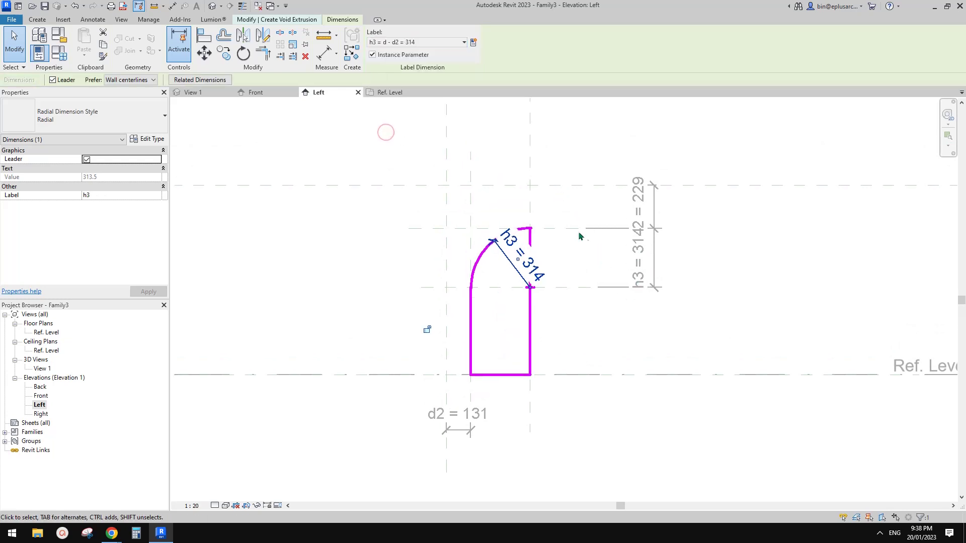
key(Escape)
click(377, 54)
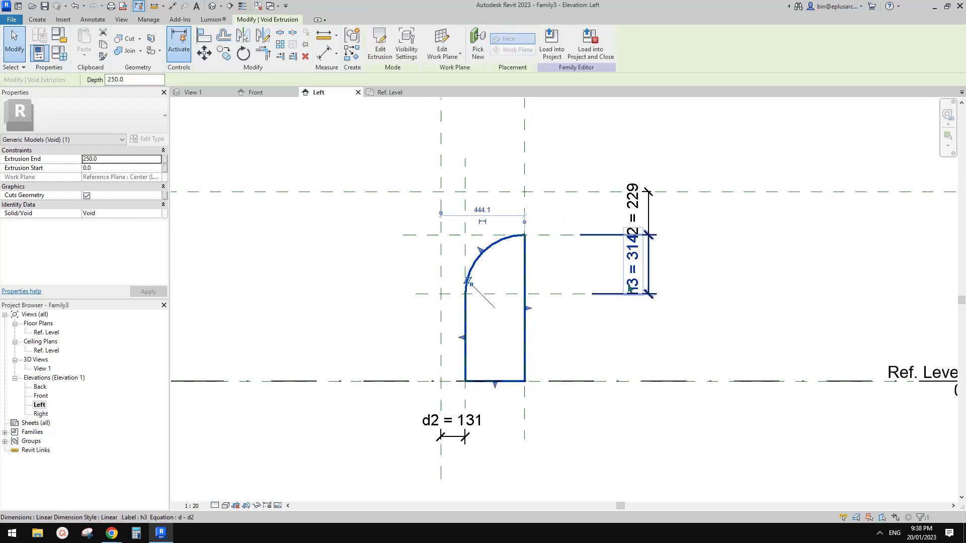
Step: In the Front elevation, stretch both ends of the void extrusion to the outer vertical reference planes and lock them there
double_click(40, 396)
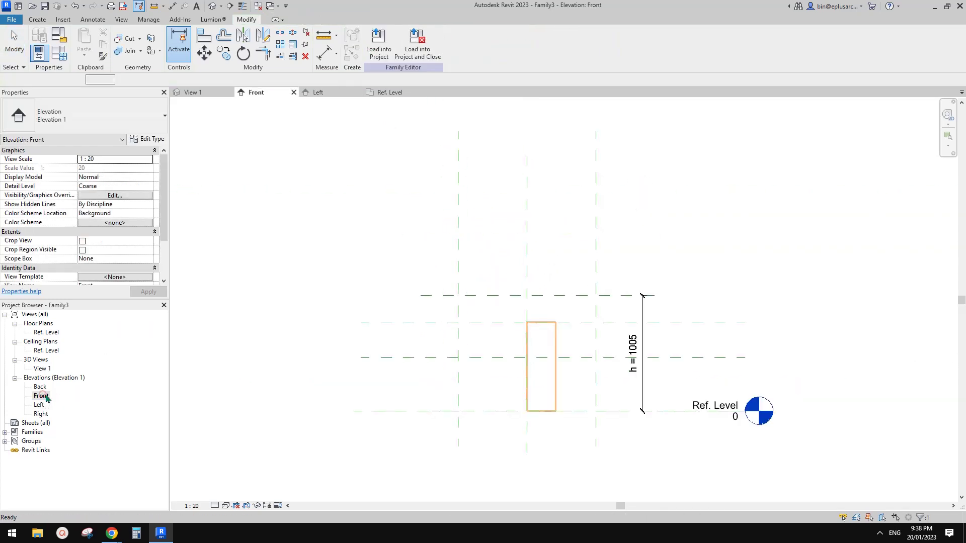
drag(555, 305, 593, 304)
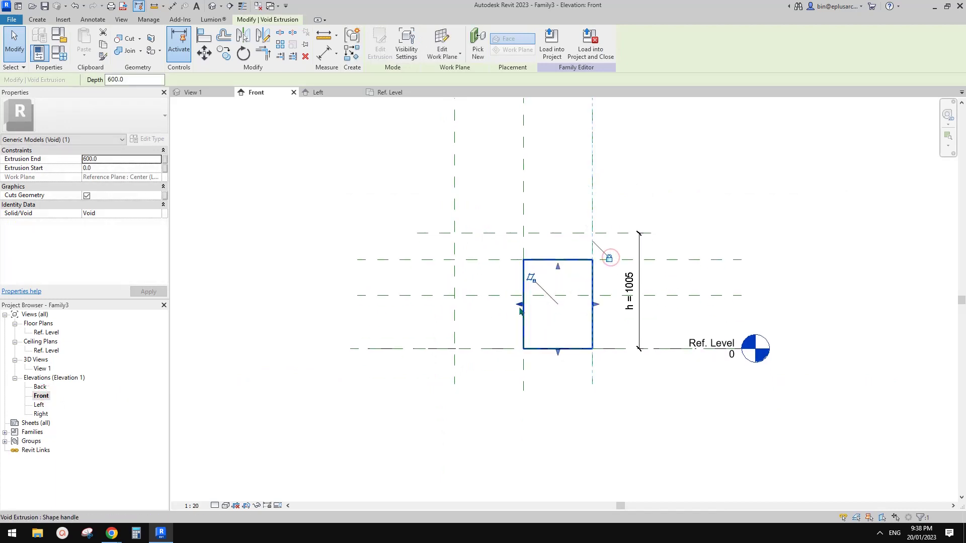
drag(519, 304, 450, 304)
click(438, 223)
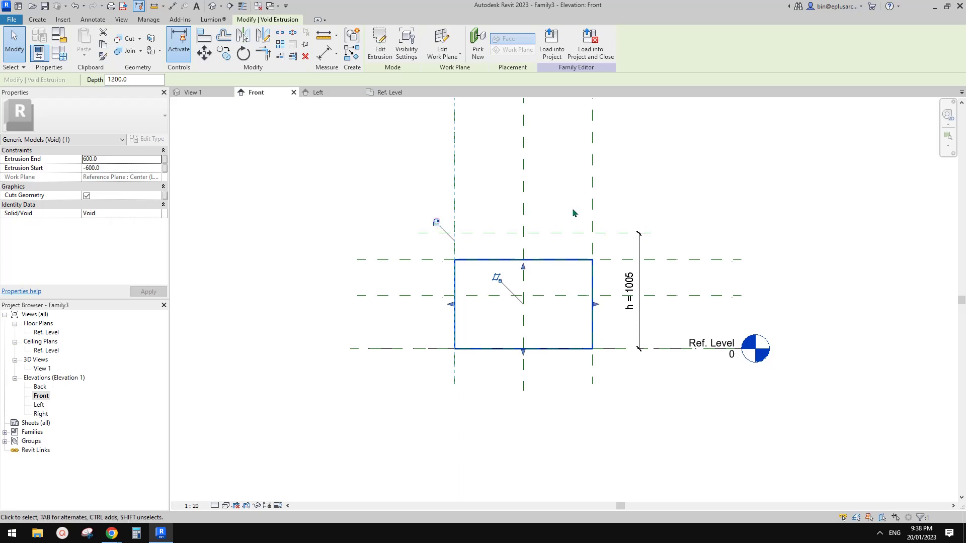
middle_drag(570, 207, 555, 224)
click(482, 262)
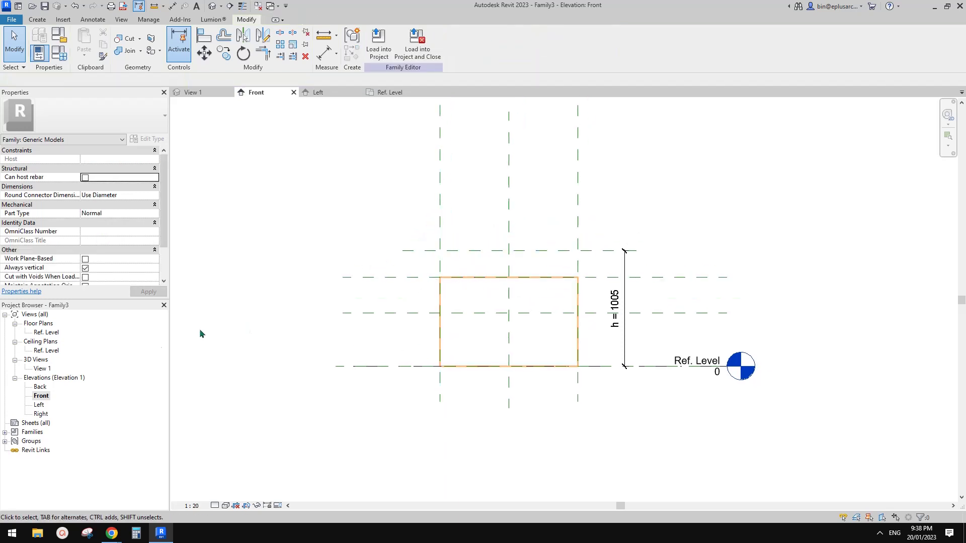
Step: Open the Ref. Level floor plan
double_click(48, 333)
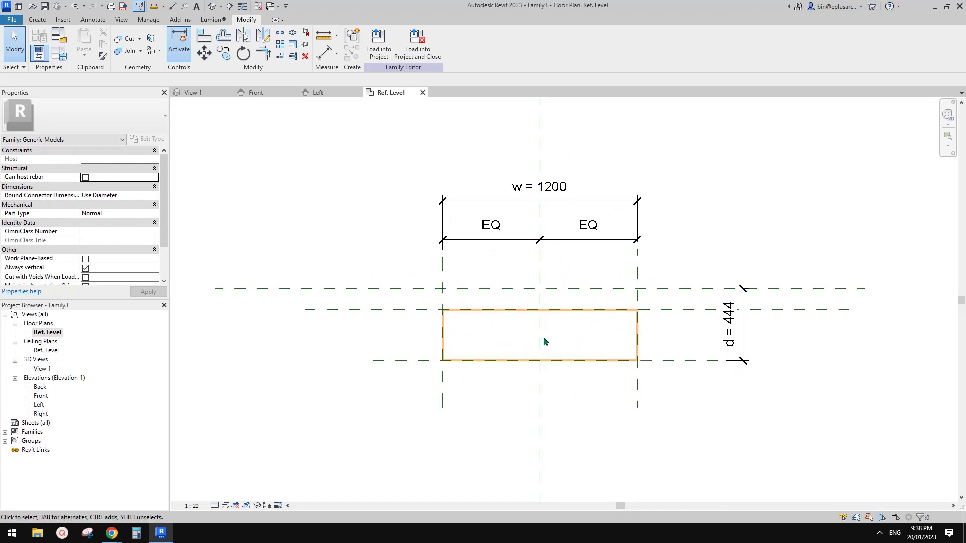
middle_drag(544, 341, 529, 327)
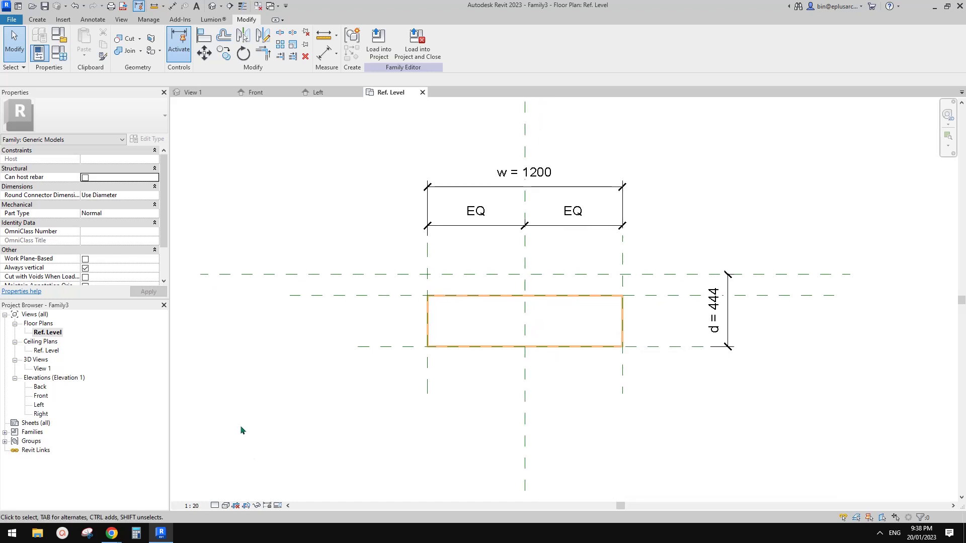
middle_drag(444, 326, 444, 324)
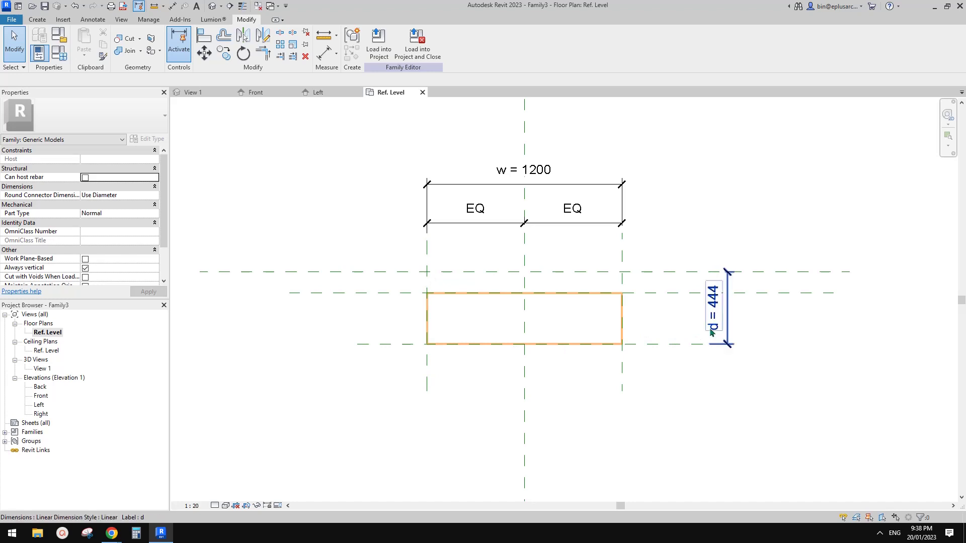
scroll(587, 315, down, 1)
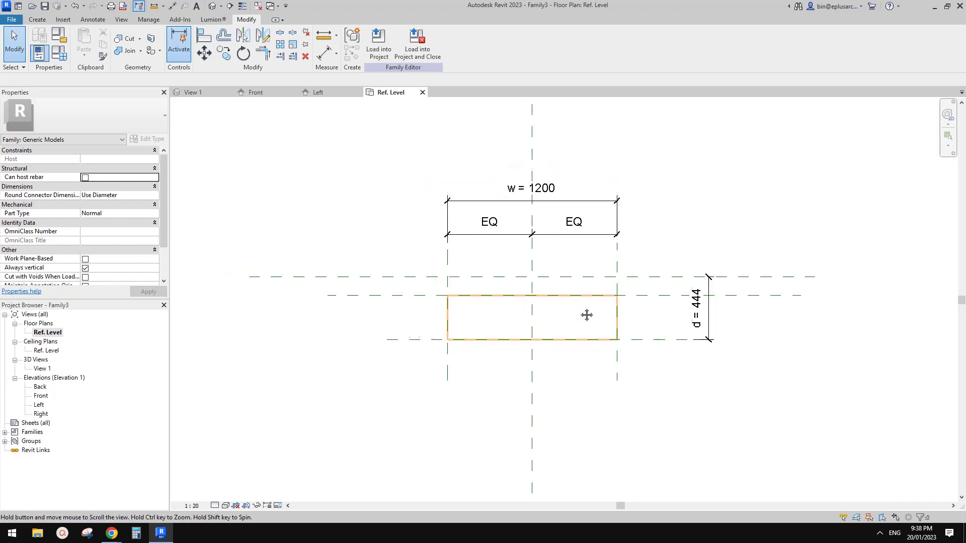
middle_drag(587, 315, 586, 311)
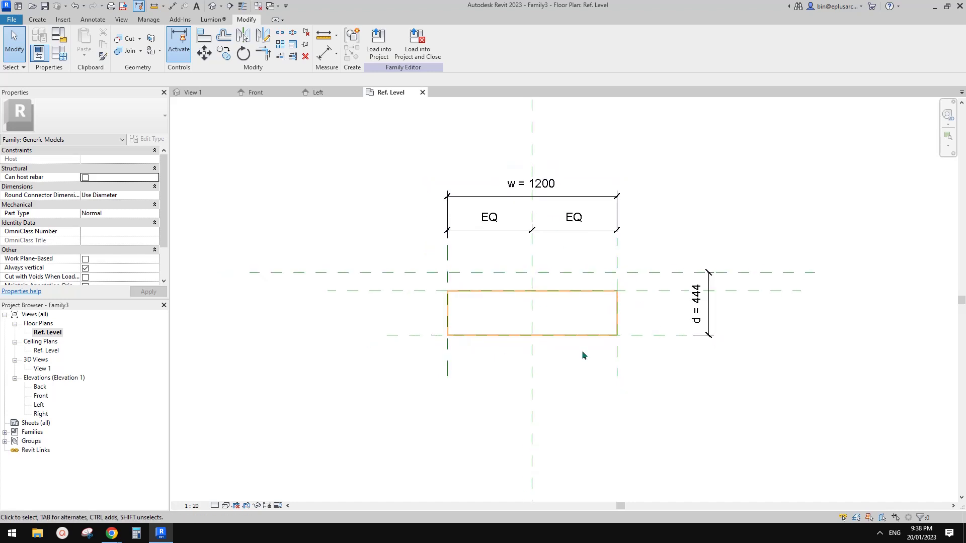
middle_drag(557, 333, 544, 351)
click(35, 20)
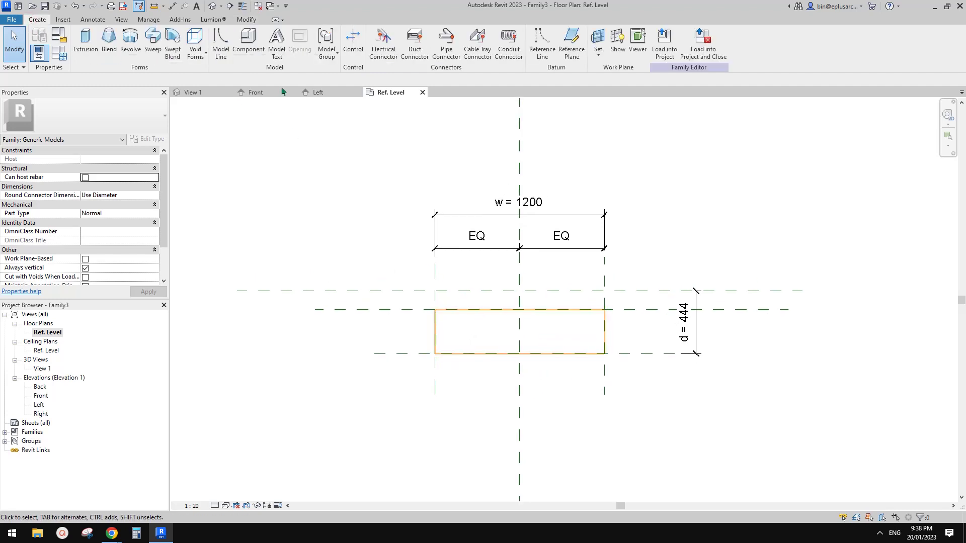
click(222, 53)
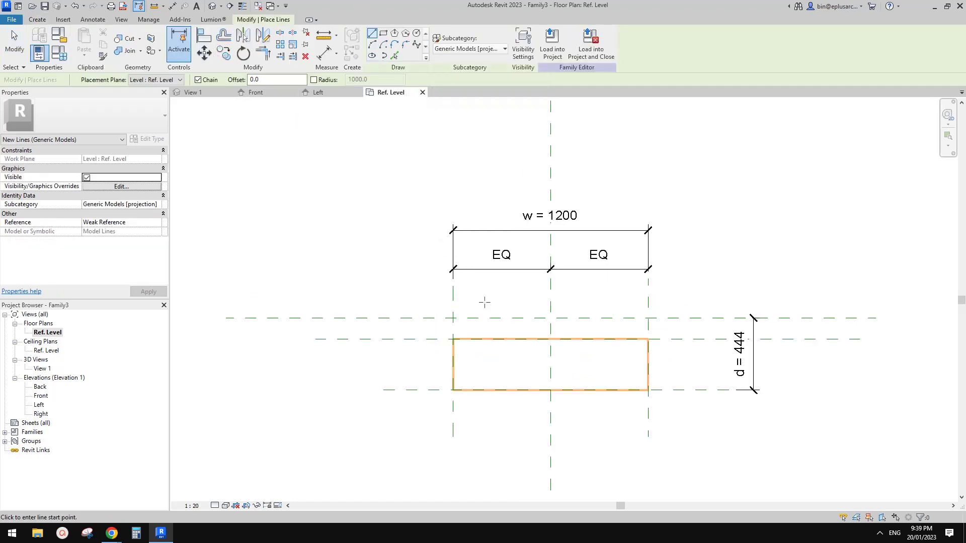
key(Escape)
key(Escape)
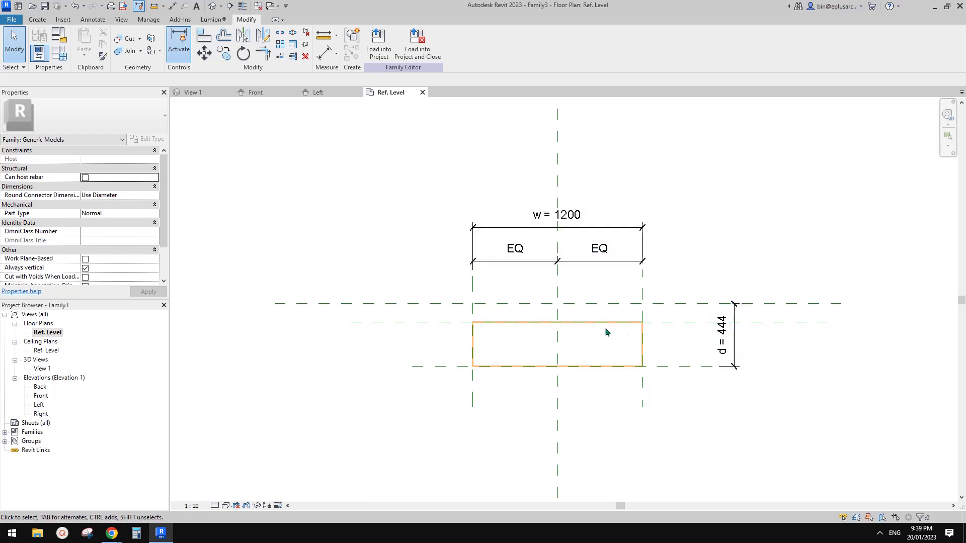
Step: Set the formula of family parameter d to w / 2 and apply it
scroll(608, 272, up, 3)
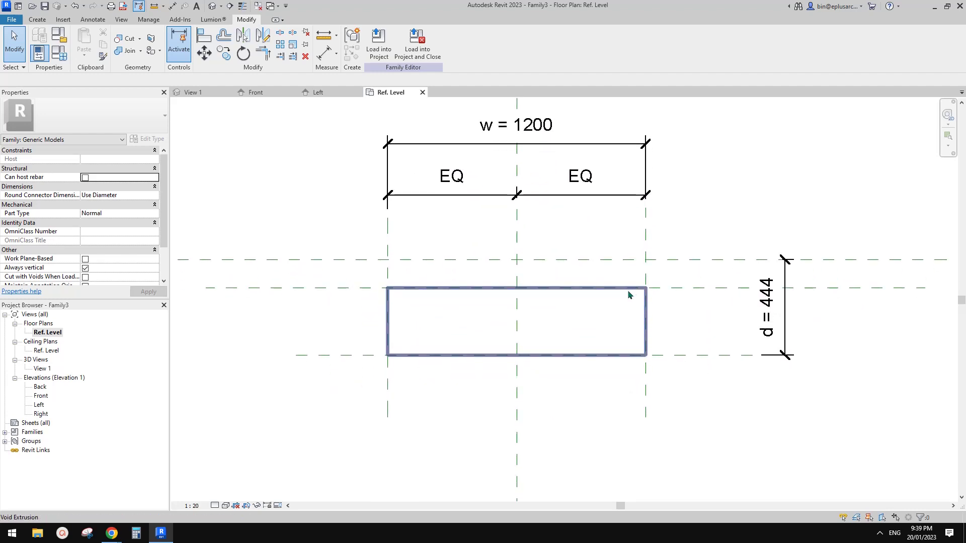
click(629, 290)
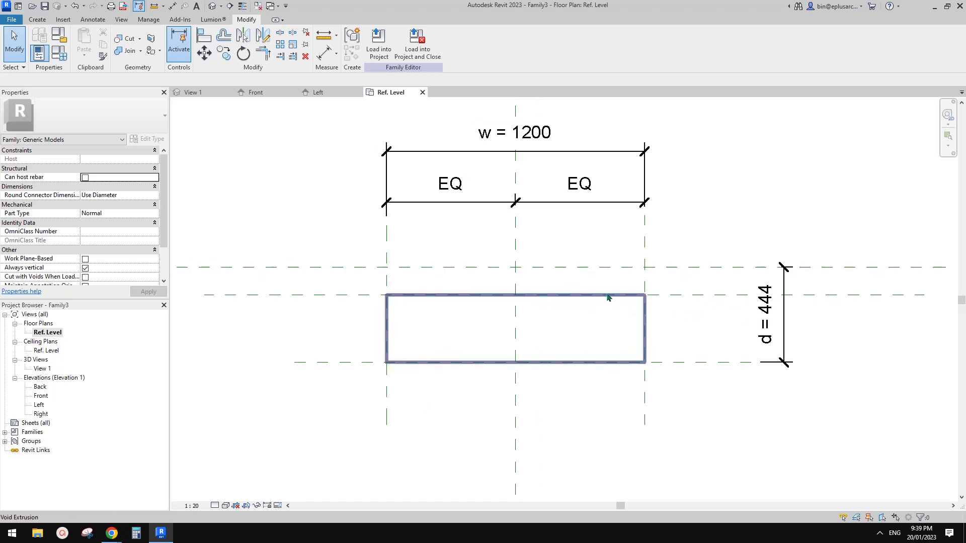
middle_drag(615, 286, 608, 294)
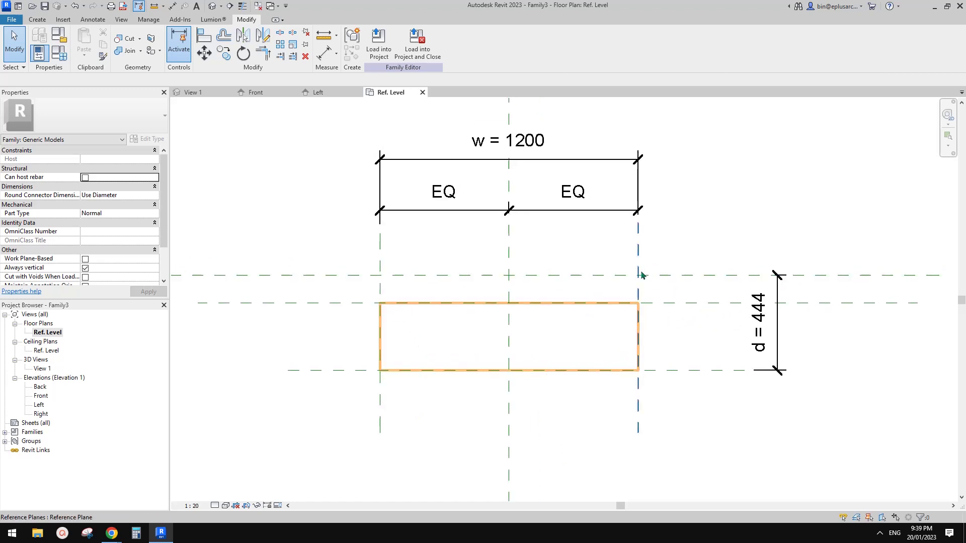
middle_drag(564, 229, 559, 189)
middle_drag(679, 252, 660, 302)
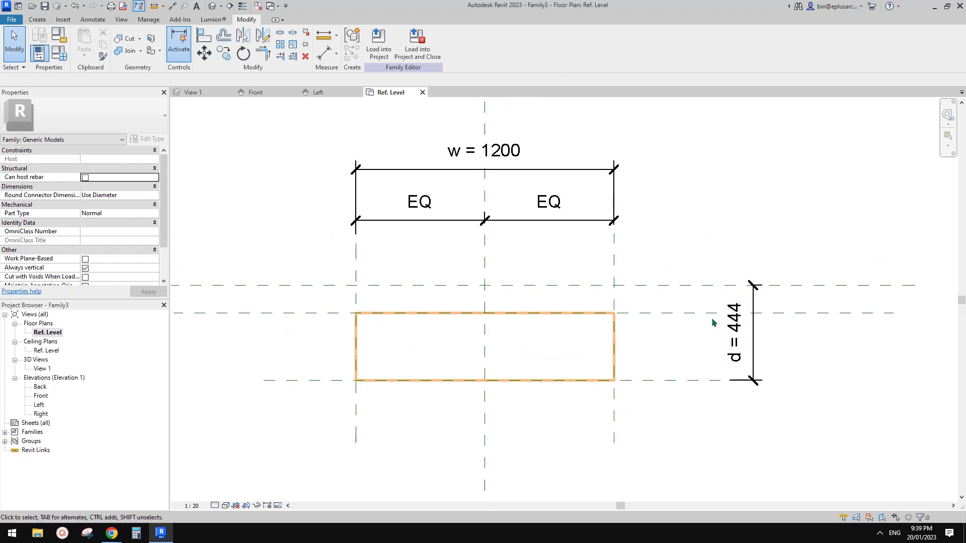
click(59, 52)
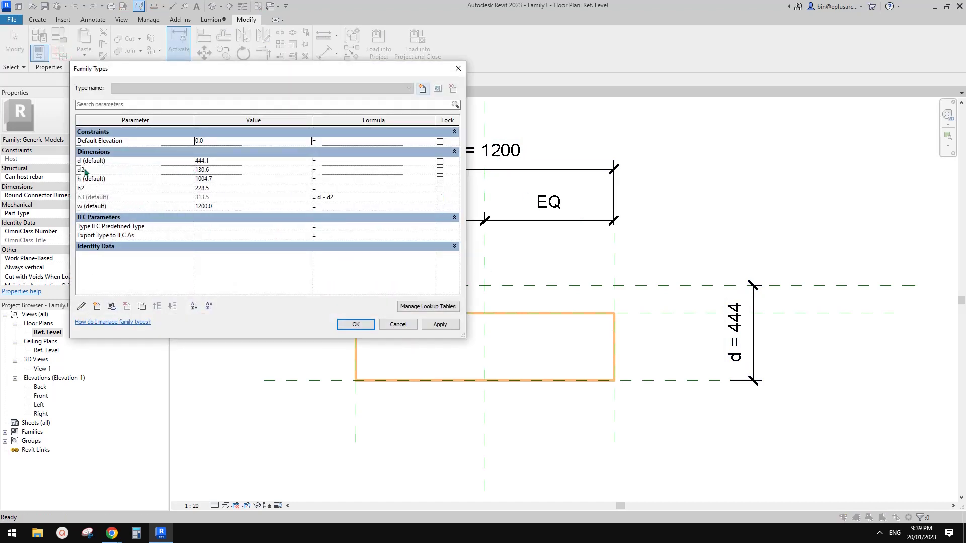
click(331, 162)
text(w/2)
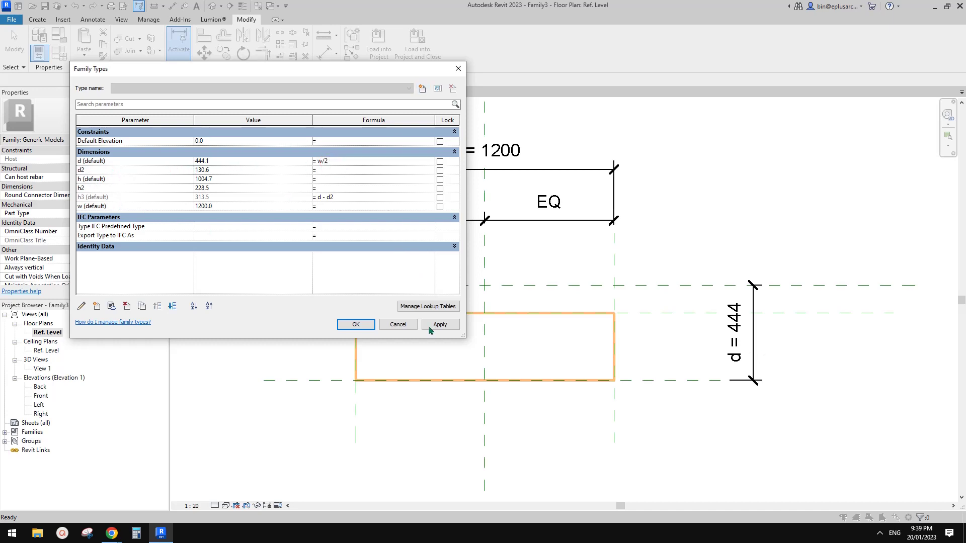
click(430, 324)
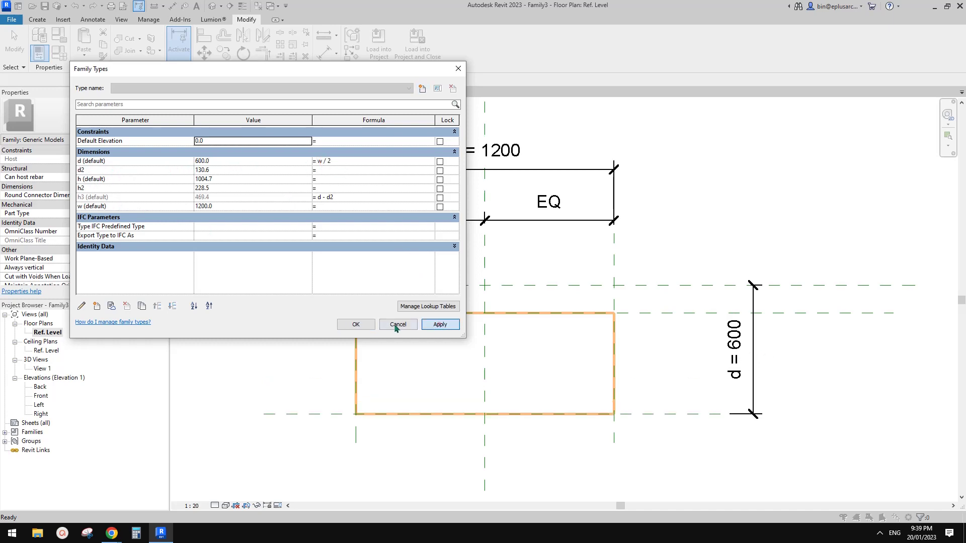
key(Return)
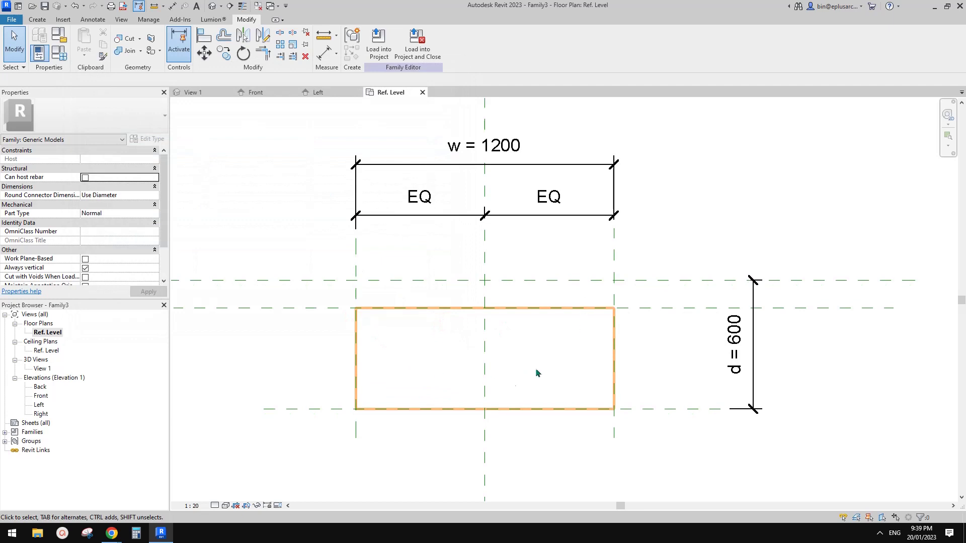
Step: Start a solid extrusion and sketch a 180° arc of radius 600 centered on the plane intersection, ending at the outer vertical reference planes
middle_drag(420, 346, 408, 313)
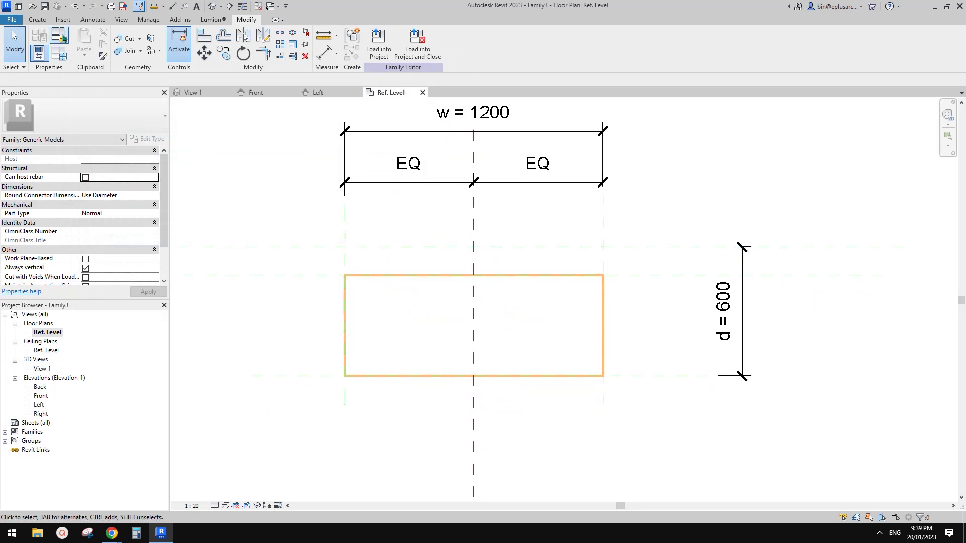
click(37, 19)
click(85, 43)
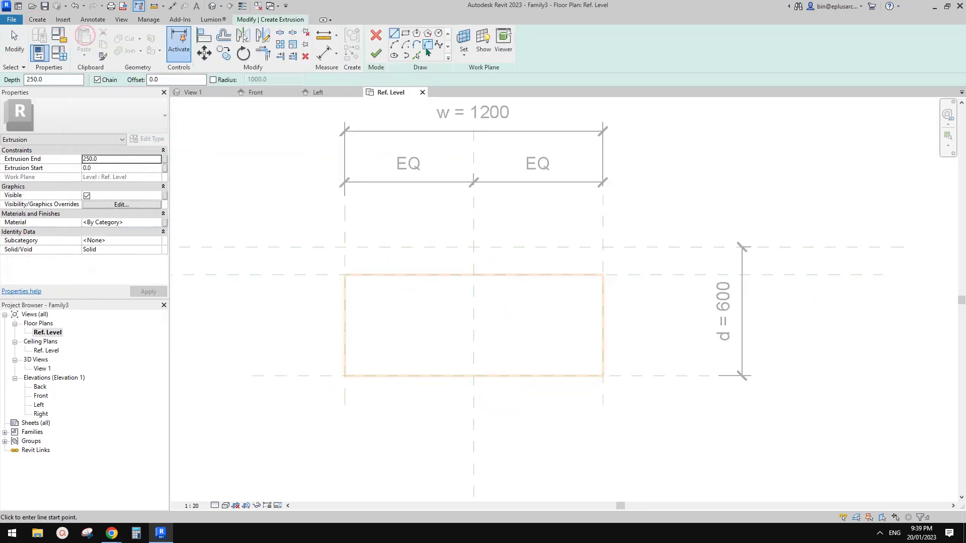
click(405, 45)
click(474, 247)
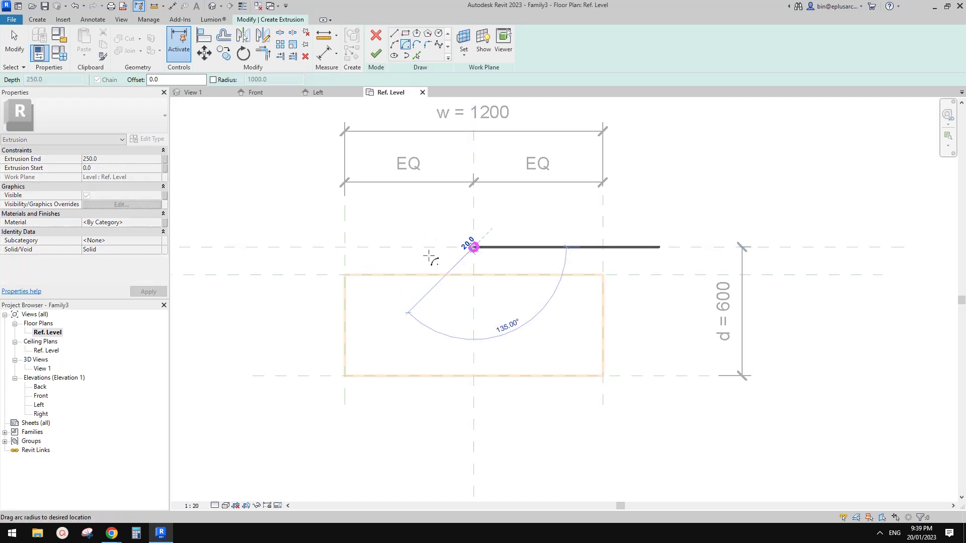
click(345, 247)
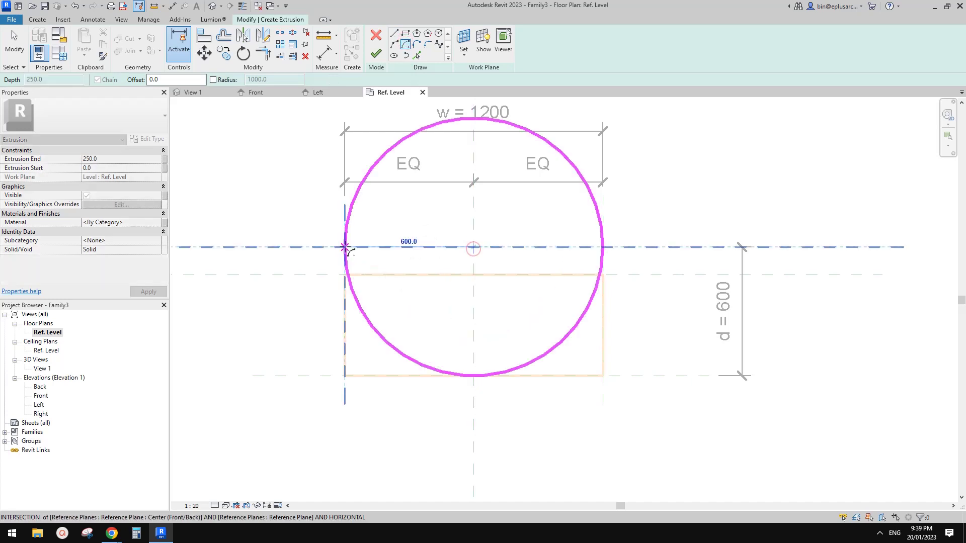
click(602, 247)
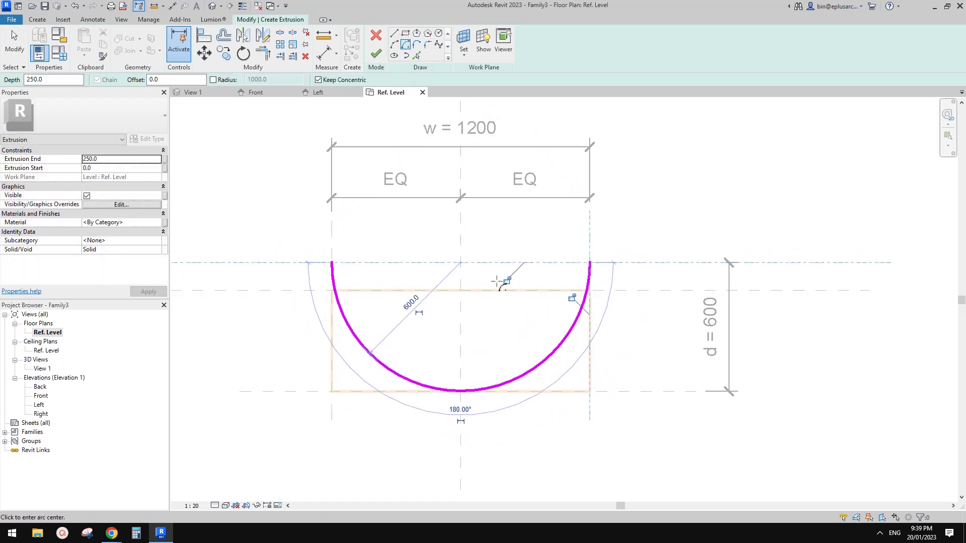
middle_drag(534, 325, 540, 325)
key(Escape)
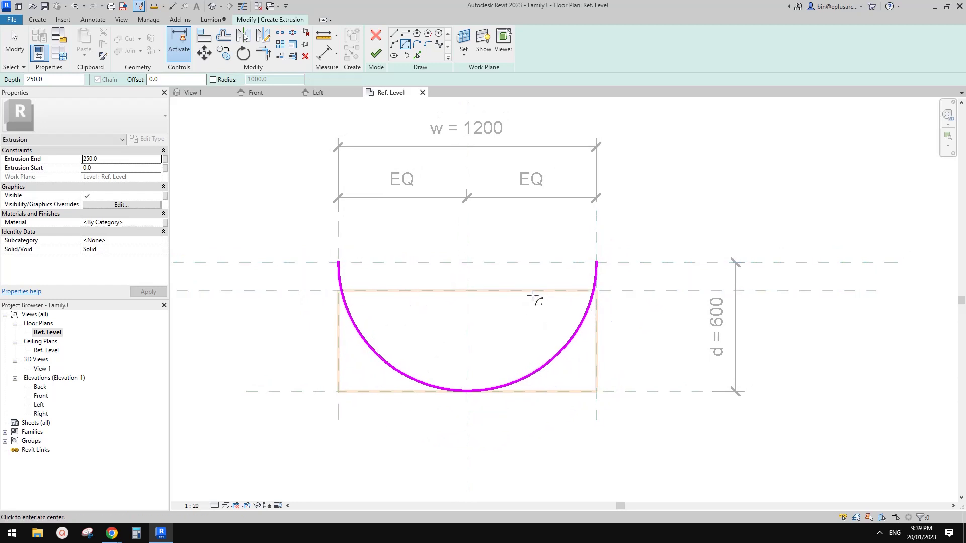
Step: Sketch a concentric 180° inner arc with a radius of 500 ending on the Center (Front/Back) reference plane
click(465, 262)
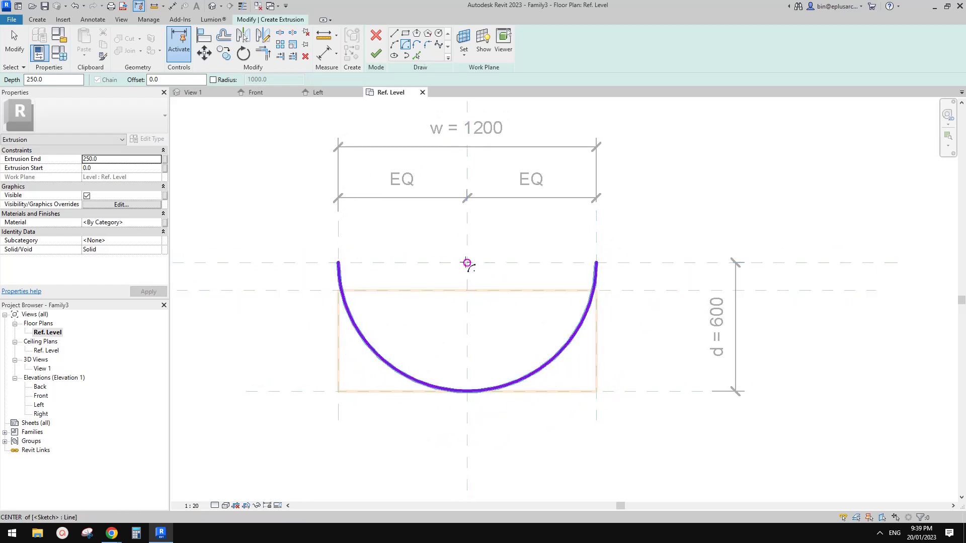
click(575, 262)
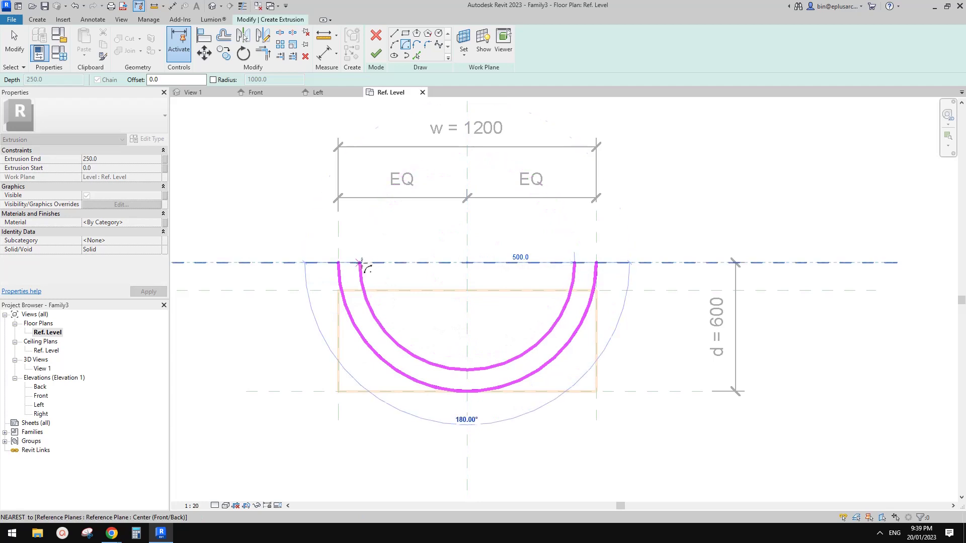
click(367, 263)
Step: Close the extrusion profile with a straight 100 mm line between the inner and outer arcs at each end
key(l)
key(i)
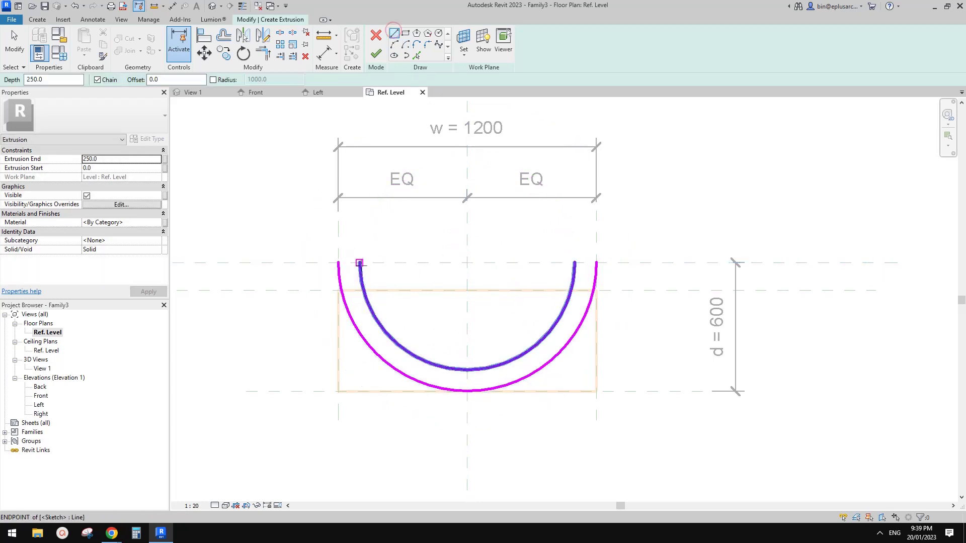
click(338, 263)
click(360, 262)
key(Escape)
click(575, 262)
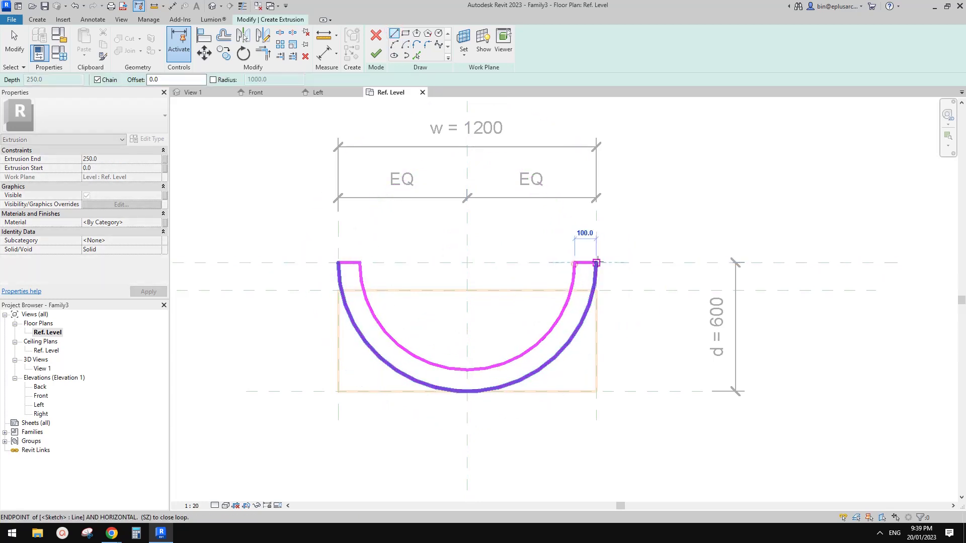
click(597, 262)
key(Escape)
Step: Turn on the Automatic Sketch Dimensions annotation category in the Ref. Level plan's visibility settings
key(v)
key(g)
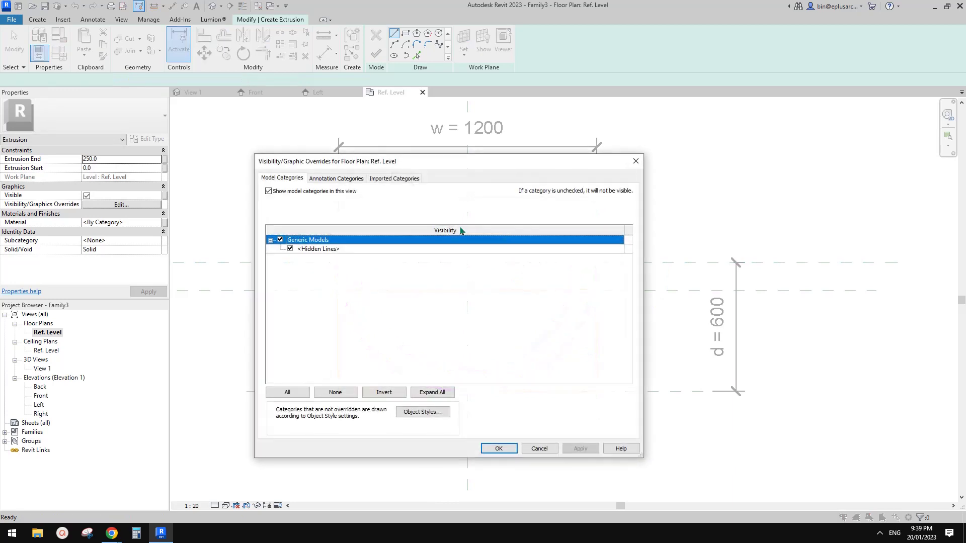
click(340, 178)
click(290, 249)
click(511, 447)
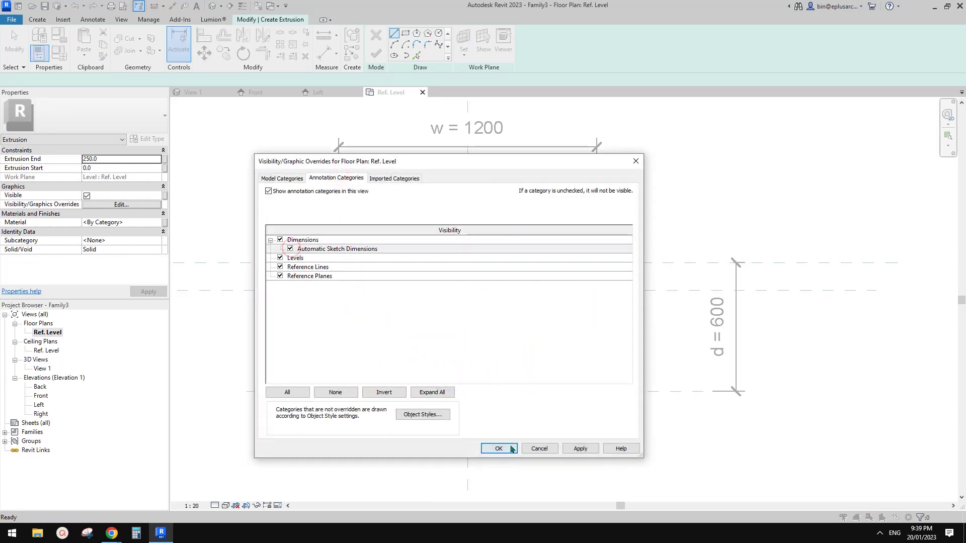
Step: Align the profile's right end line to the Center (Front/Back) reference plane and lock it there
scroll(517, 367, up, 1)
scroll(546, 345, down, 1)
mouse_move(568, 311)
middle_down()
mouse_move(558, 316)
mouse_move(587, 327)
middle_up()
key(Escape)
key(a)
key(l)
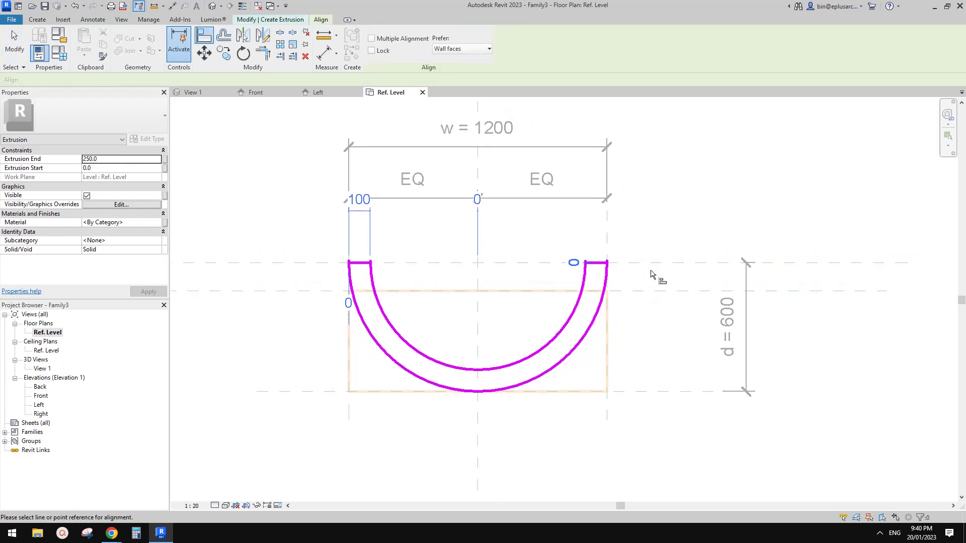
click(649, 262)
click(595, 263)
click(521, 280)
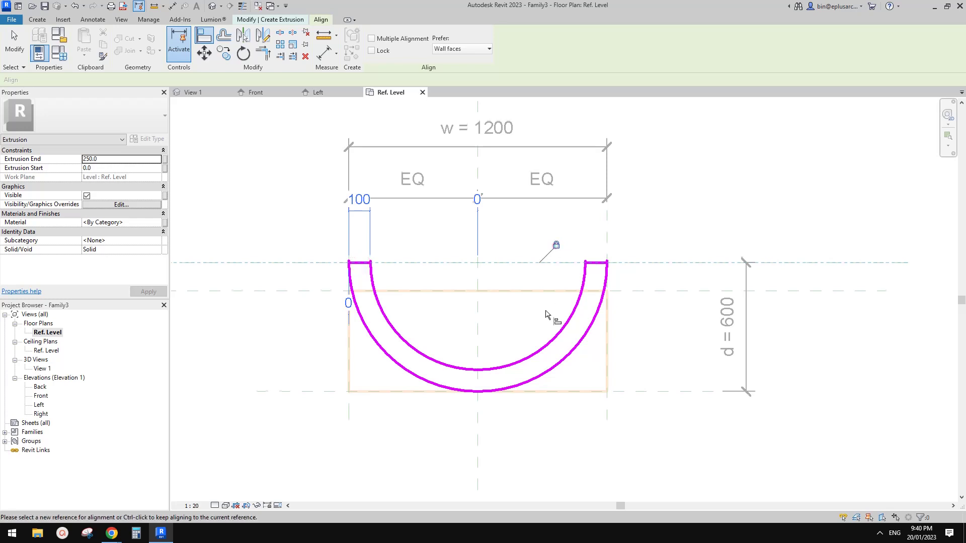
Step: Make the center mark of the inner arc visible
scroll(545, 314, down, 1)
middle_drag(552, 357, 557, 360)
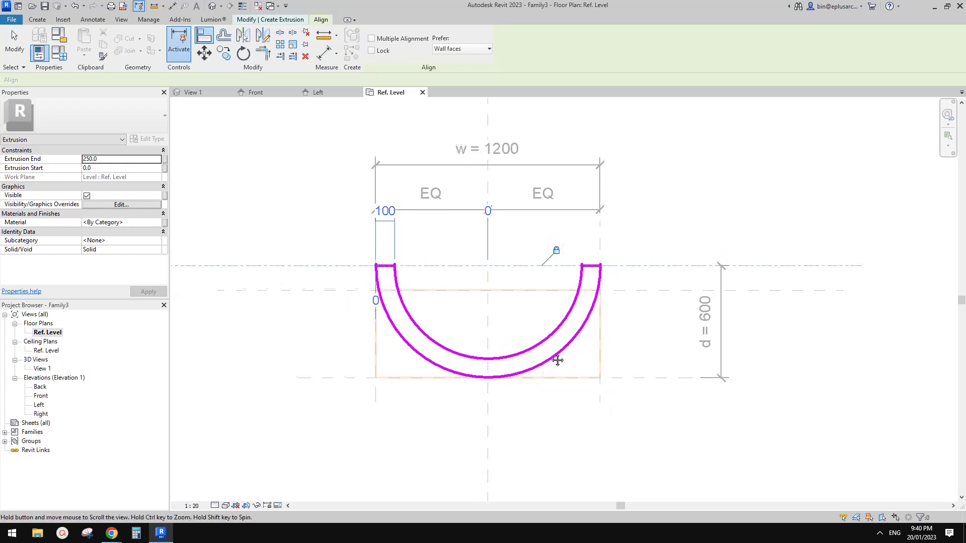
key(Escape)
click(563, 322)
click(87, 160)
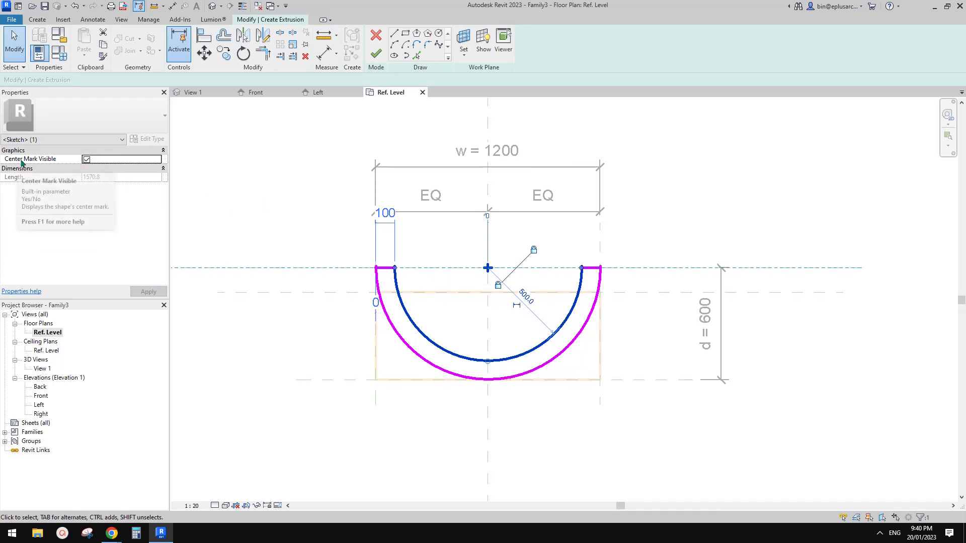
Step: Align the inner arc's center mark to the Center (Front/Back) reference plane and lock it
middle_drag(471, 269, 469, 276)
key(a)
key(l)
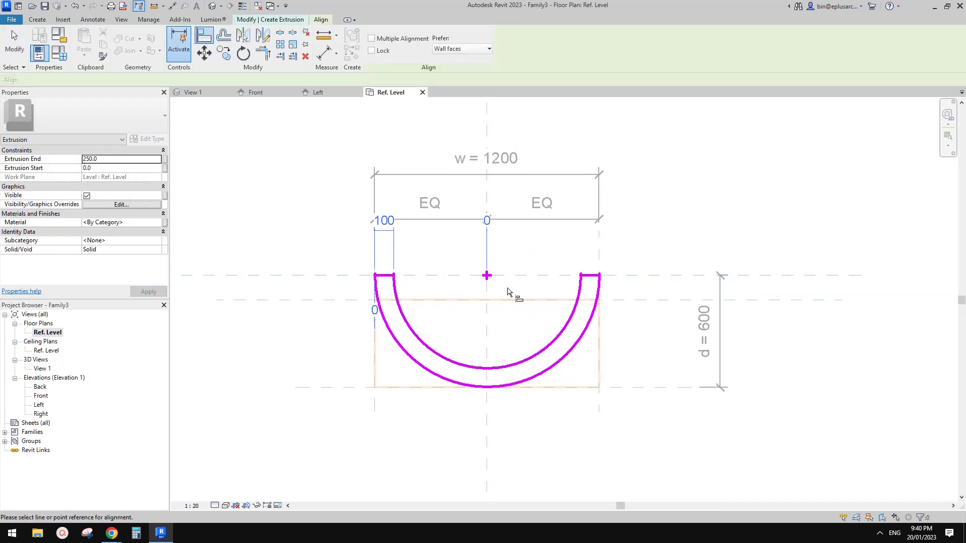
click(638, 276)
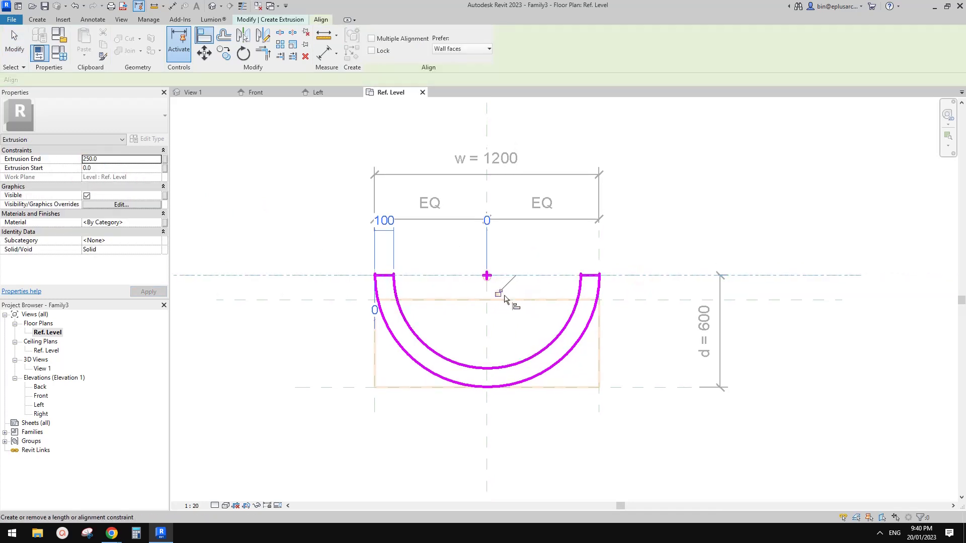
click(487, 277)
key(Escape)
key(Escape)
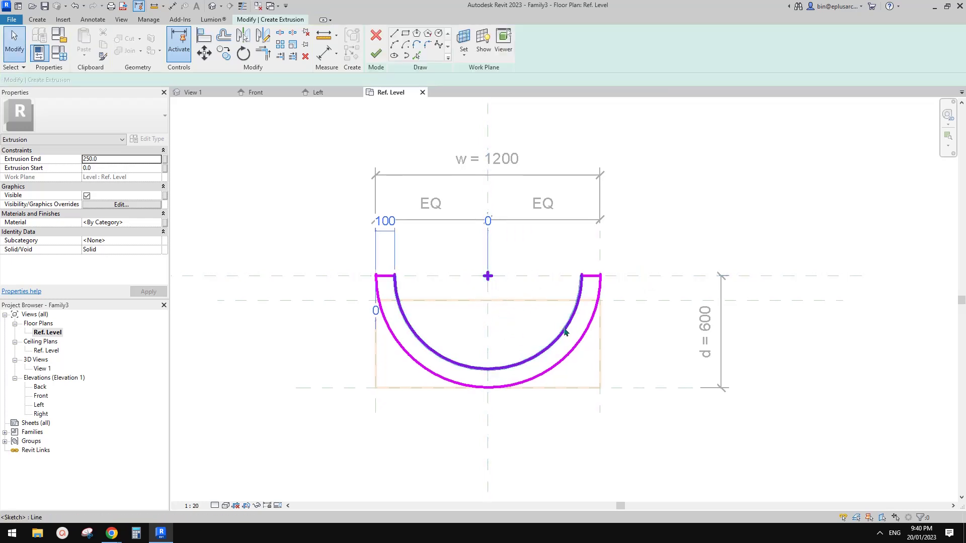
Step: Show the outer arc's center mark and align it to the Center (Front/Back) and Center (Left/Right) reference planes
click(587, 323)
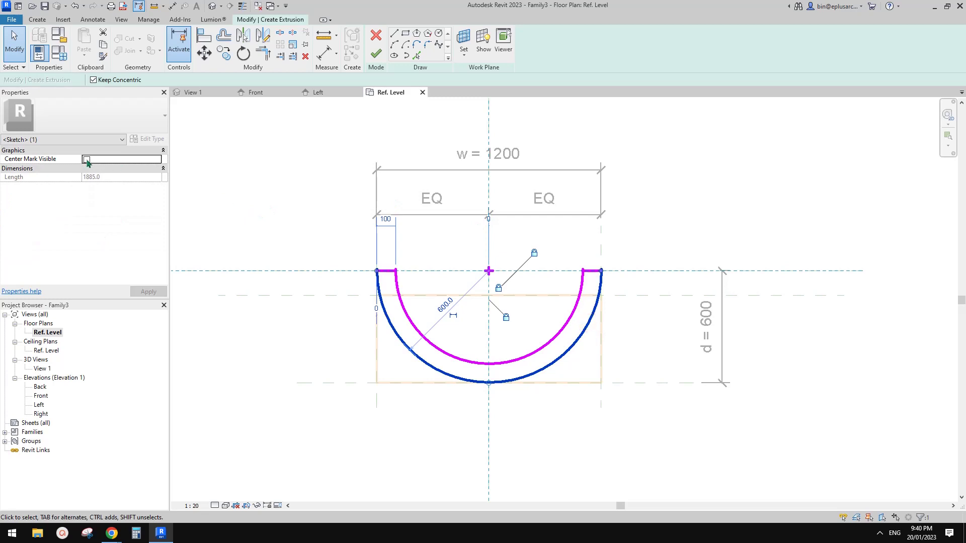
key(a)
key(l)
click(649, 274)
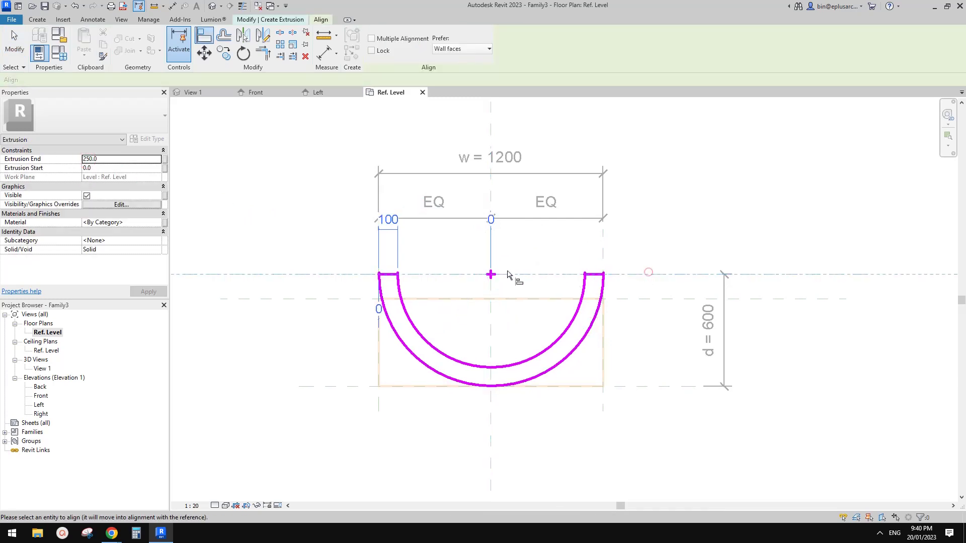
click(496, 278)
click(495, 415)
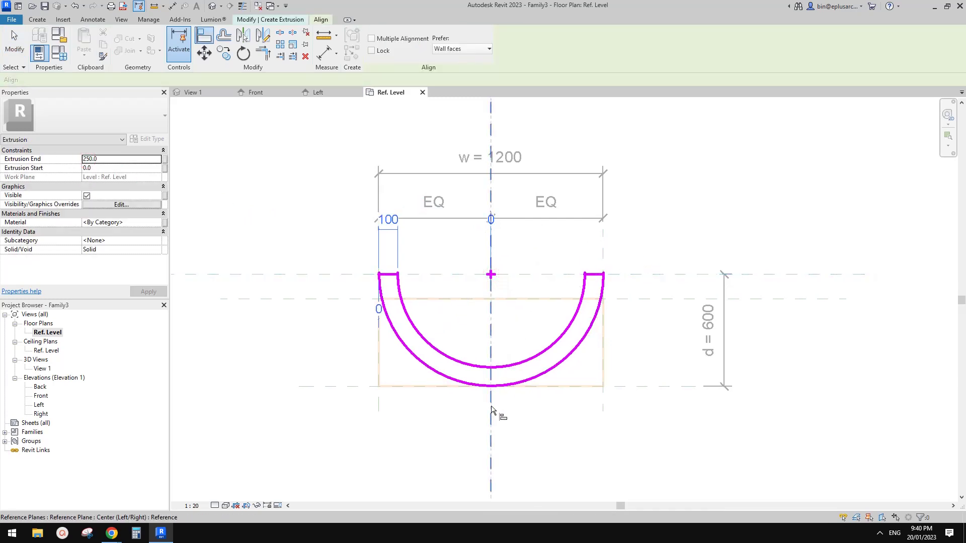
click(494, 278)
key(Escape)
key(Escape)
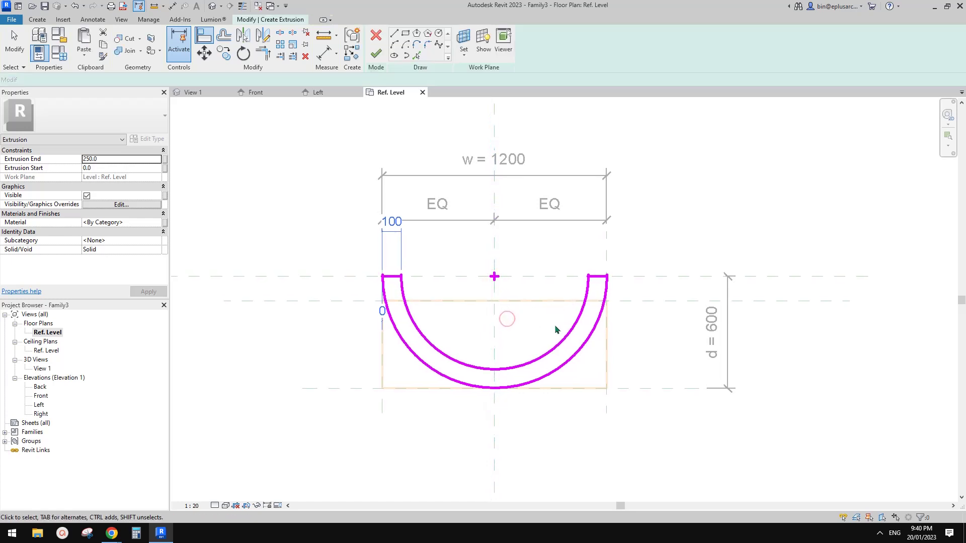
Step: Make the outer arc's radius dimension permanent and label it with the parameter d
click(574, 348)
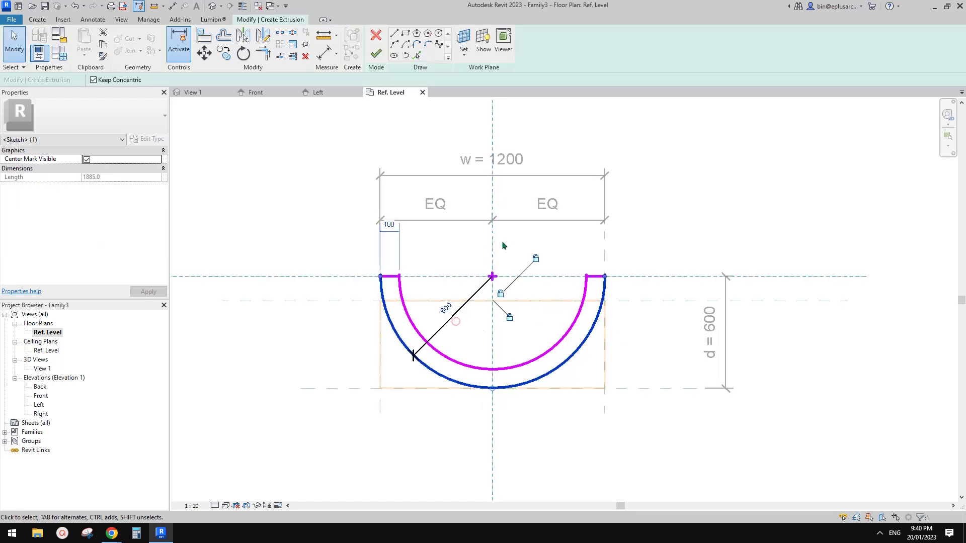
click(456, 322)
click(447, 309)
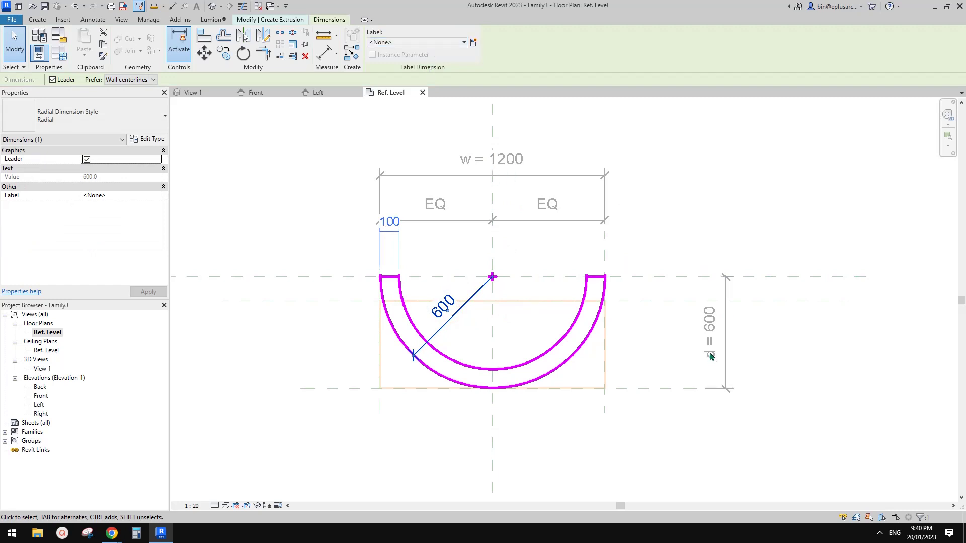
click(437, 42)
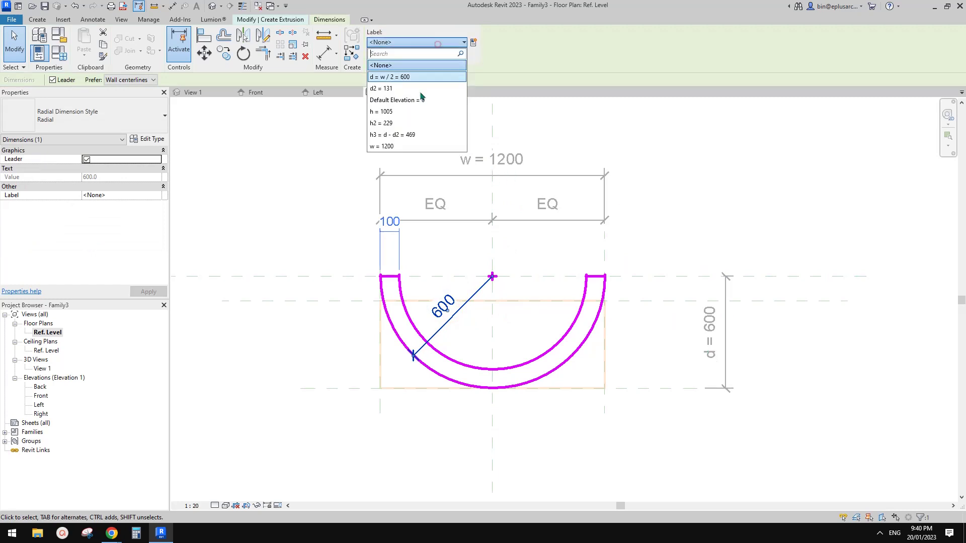
click(388, 77)
click(531, 204)
Step: Make the inner arc's temporary radius dimension permanent
middle_drag(542, 350, 543, 310)
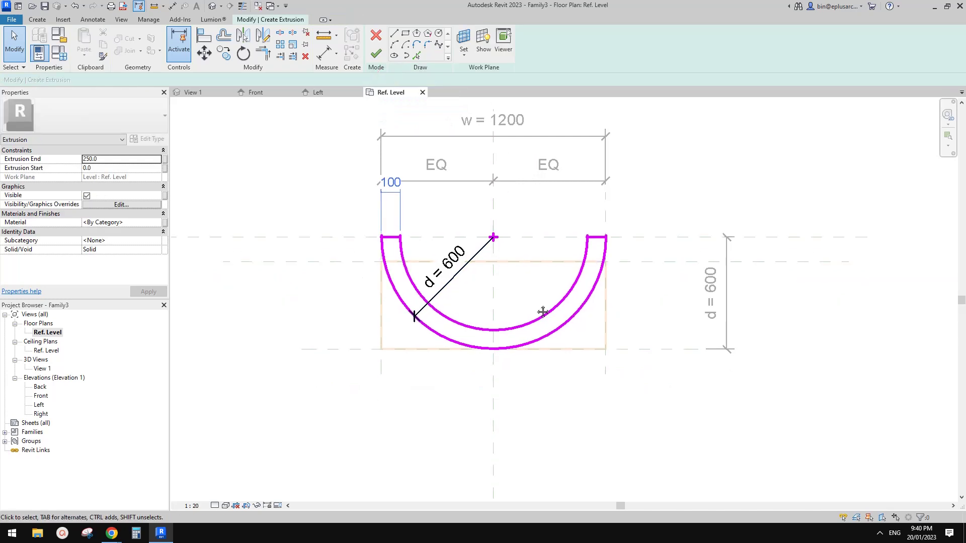
click(553, 308)
scroll(543, 310, up, 2)
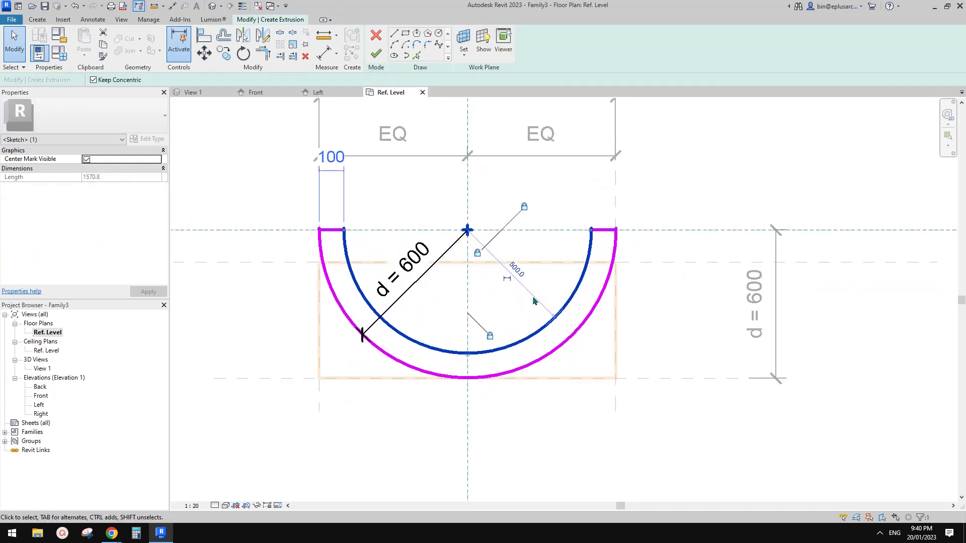
middle_drag(546, 292, 546, 295)
click(507, 283)
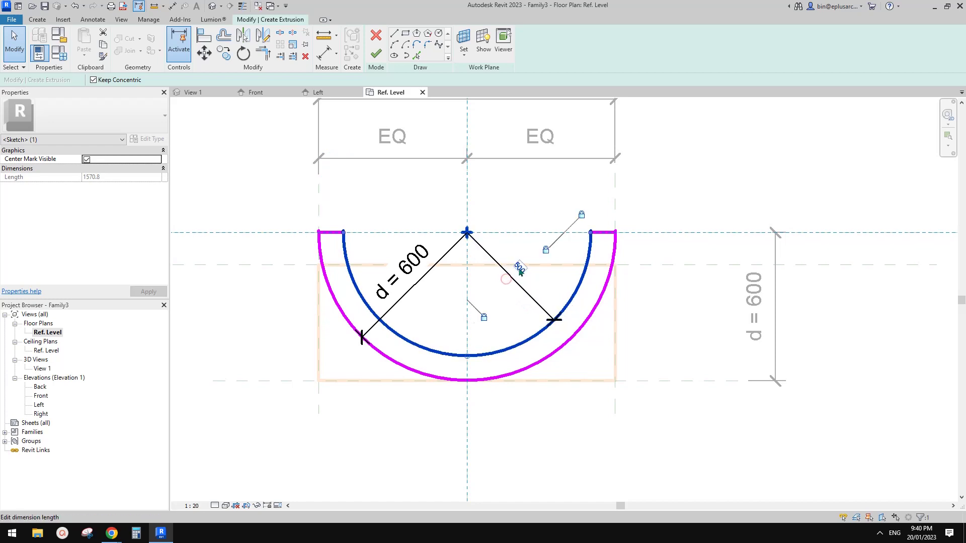
Step: Label the inner arc's radius dimension with a new instance family parameter named d3
click(522, 286)
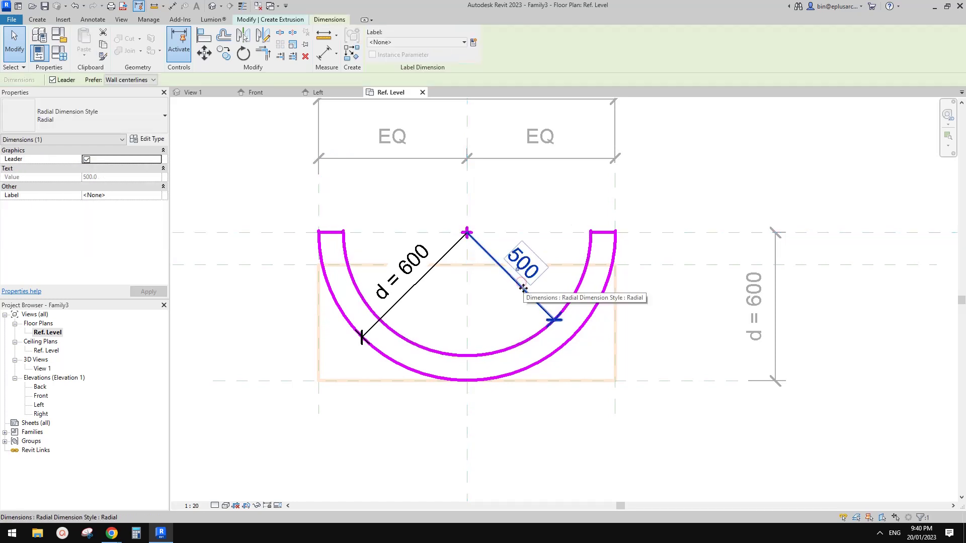
click(475, 43)
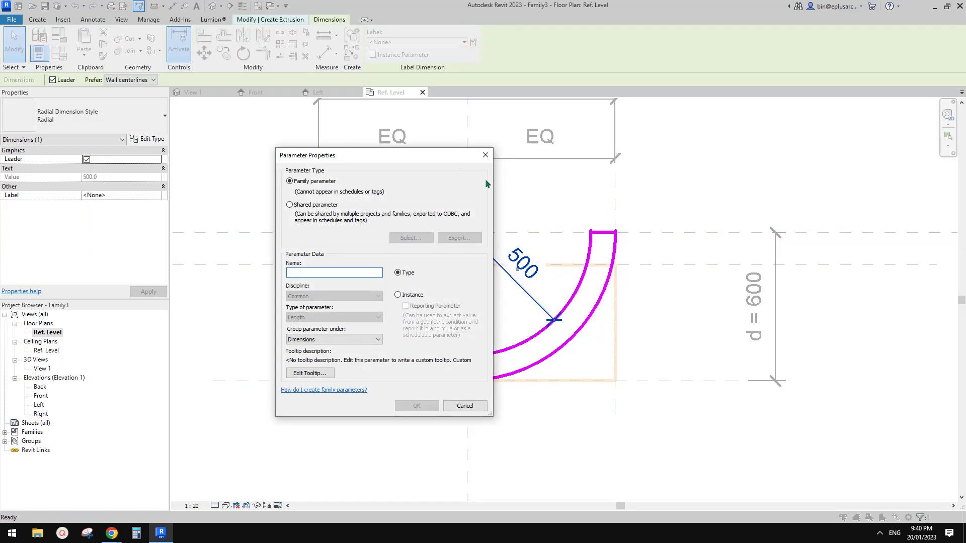
drag(437, 154, 742, 152)
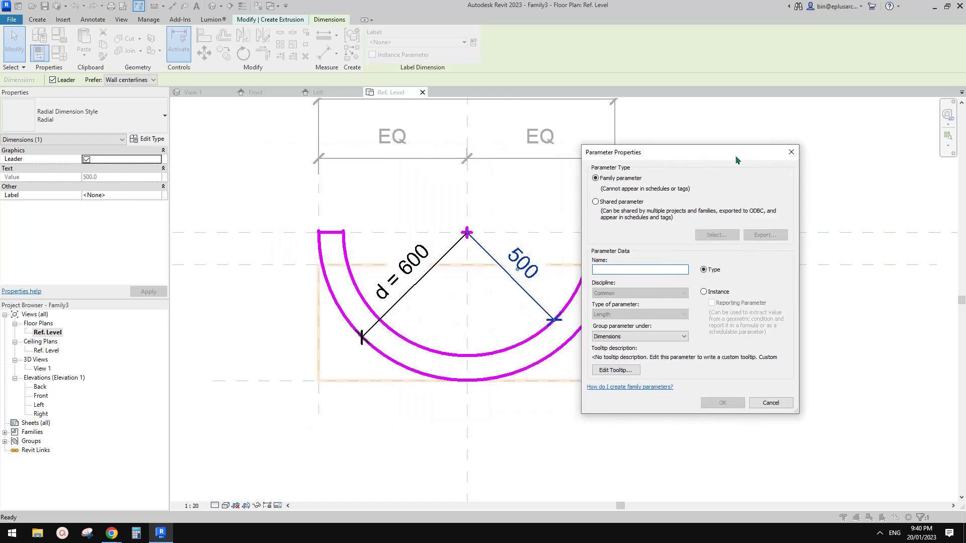
text(d)
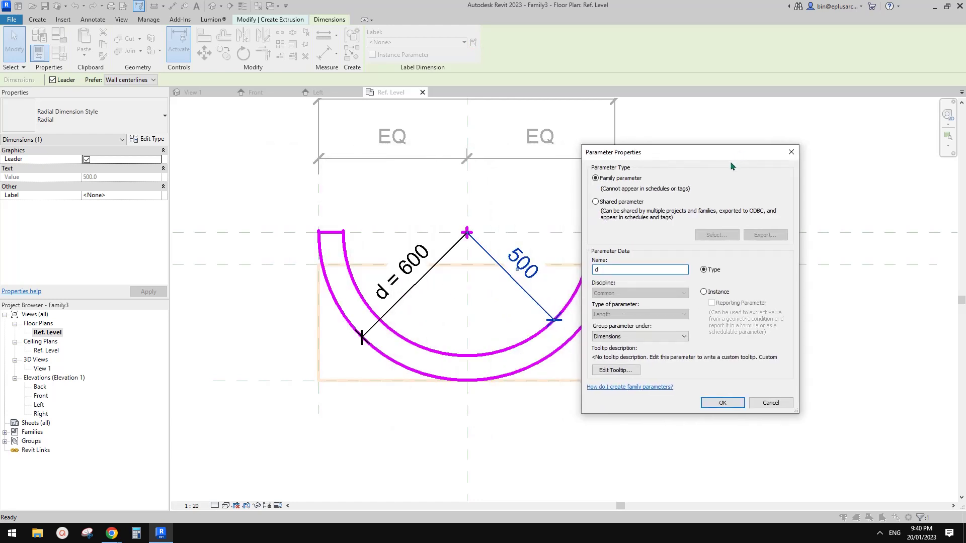
text(3)
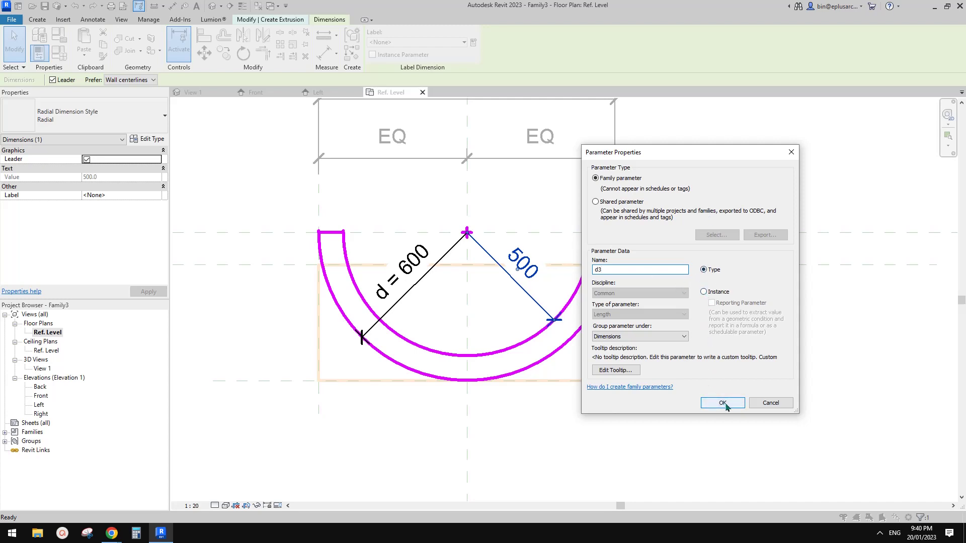
click(704, 292)
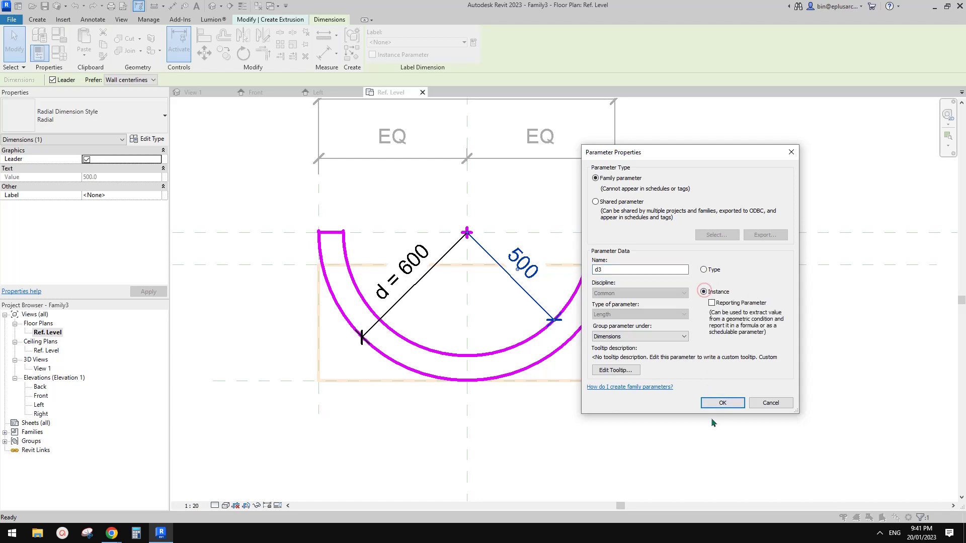
click(722, 403)
scroll(635, 342, down, 1)
key(Escape)
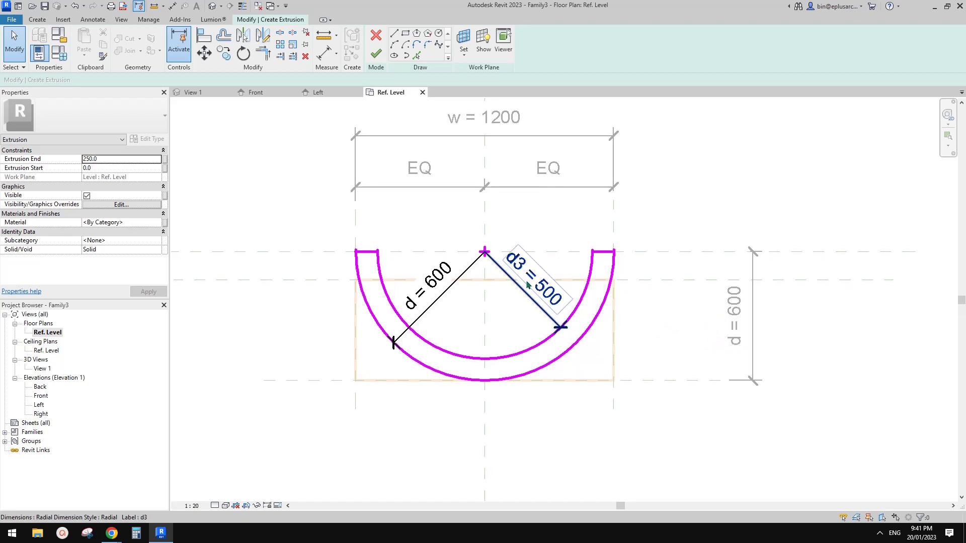
Step: Add a length type parameter named th to the family, grouped under Dimensions
click(59, 57)
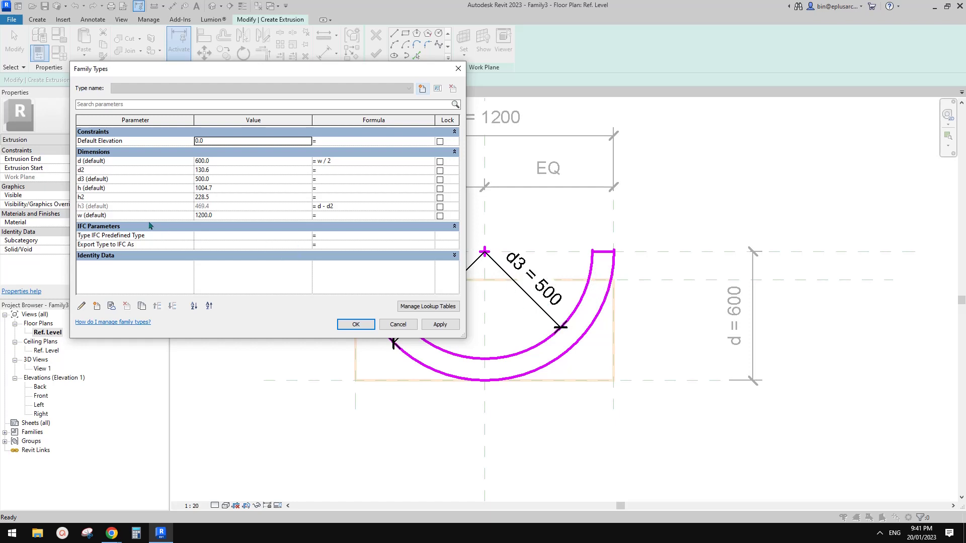
click(97, 306)
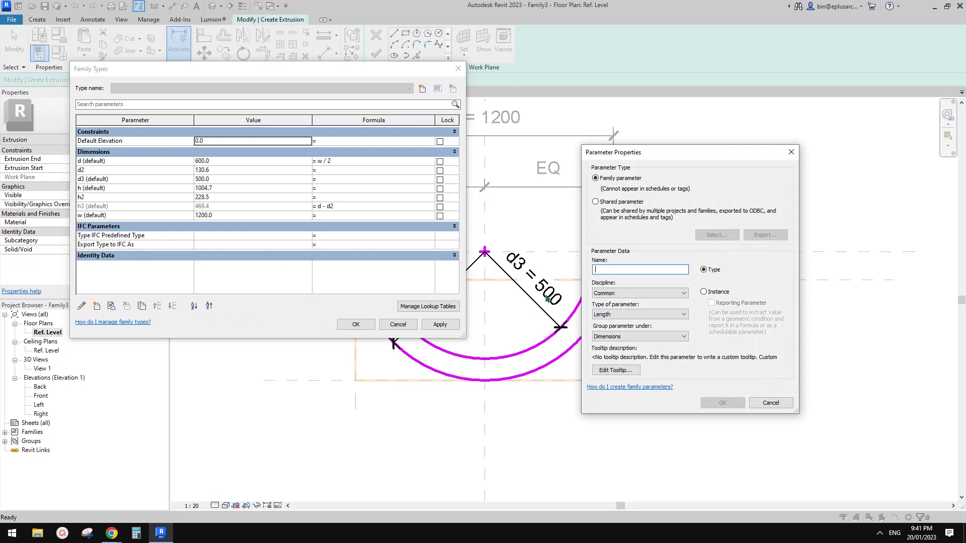
text(th)
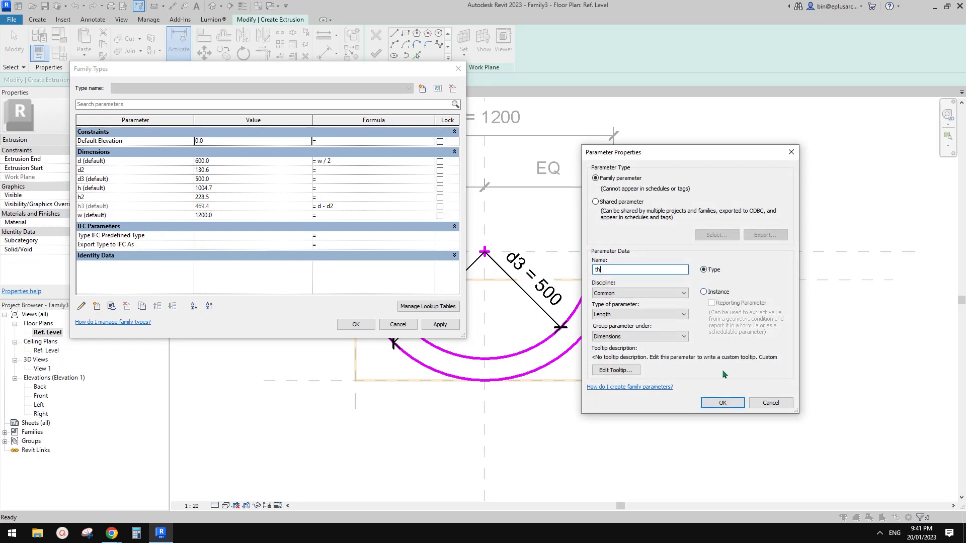
click(731, 403)
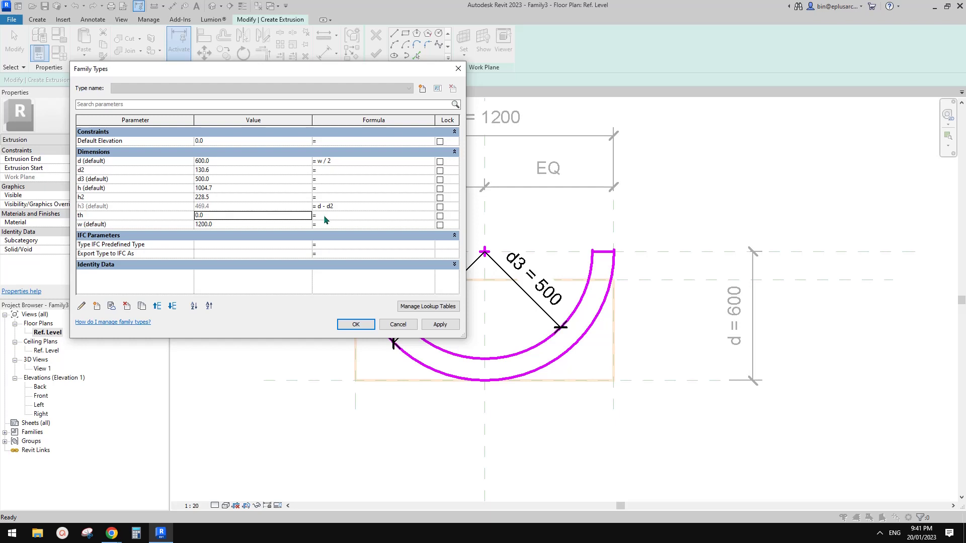
Step: Set th to 200 and give d3 the formula d - th, applying both to the family
click(223, 217)
click(335, 179)
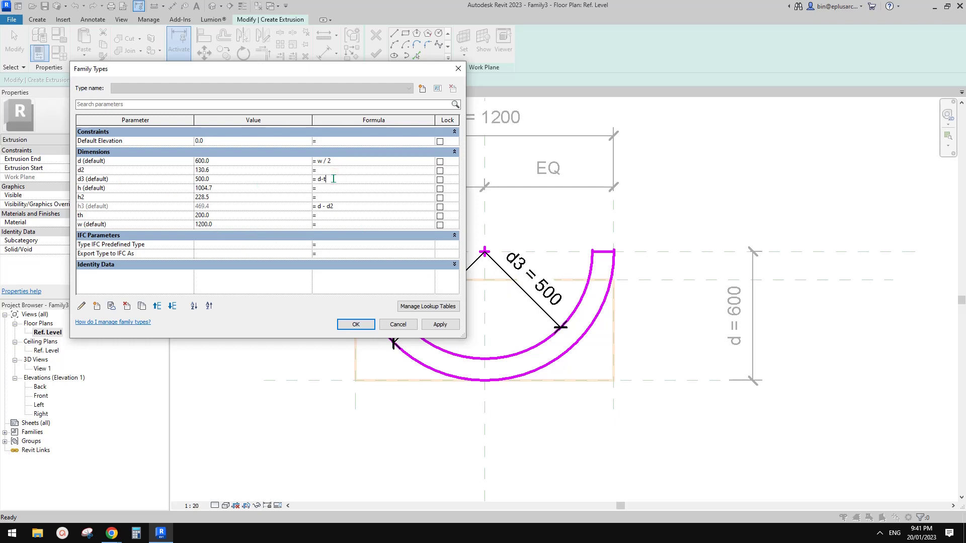
click(354, 189)
click(440, 324)
click(355, 324)
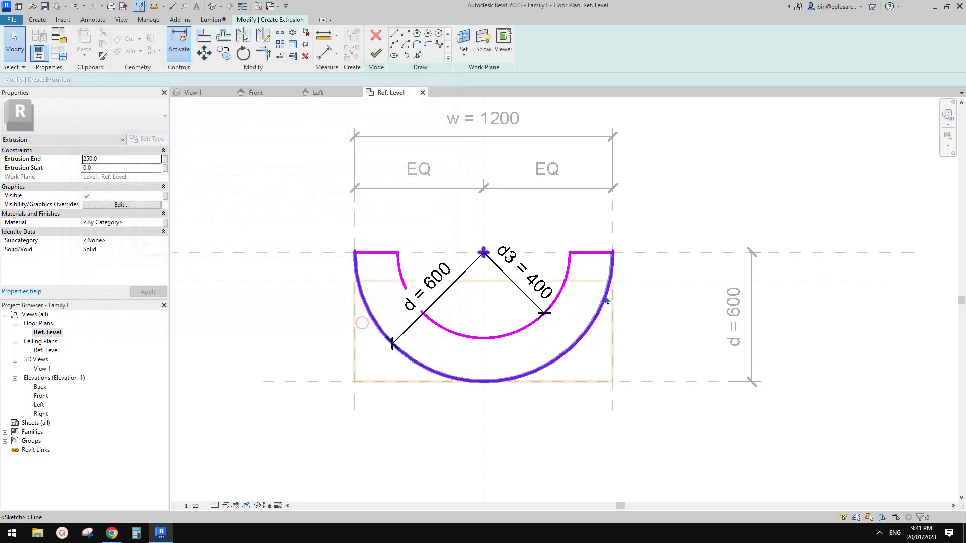
Step: Finish the extrusion sketch in the Front elevation, then stretch the solid's top to the upper reference plane of dimension h and lock it
scroll(583, 299, up, 2)
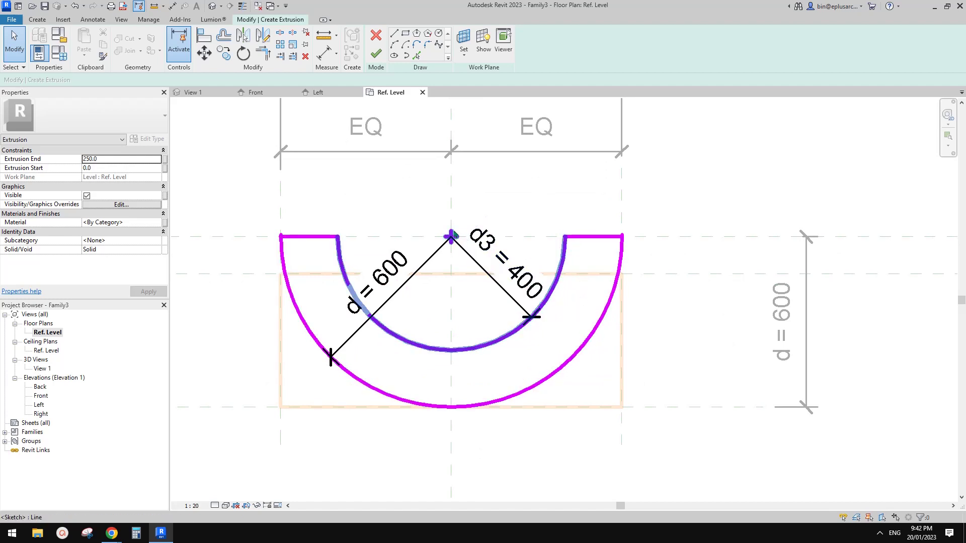
scroll(575, 300, down, 2)
middle_drag(506, 299, 552, 318)
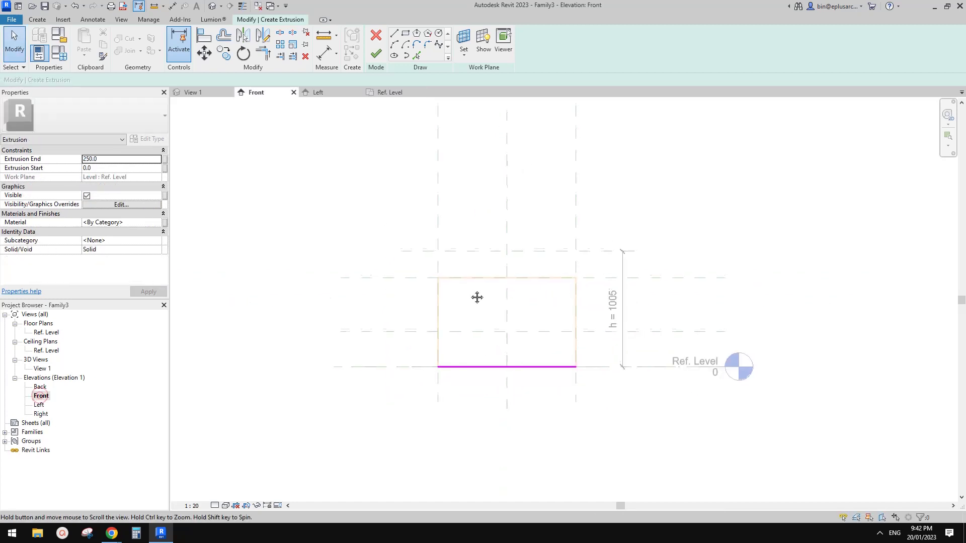
click(375, 54)
drag(502, 350, 526, 266)
click(528, 250)
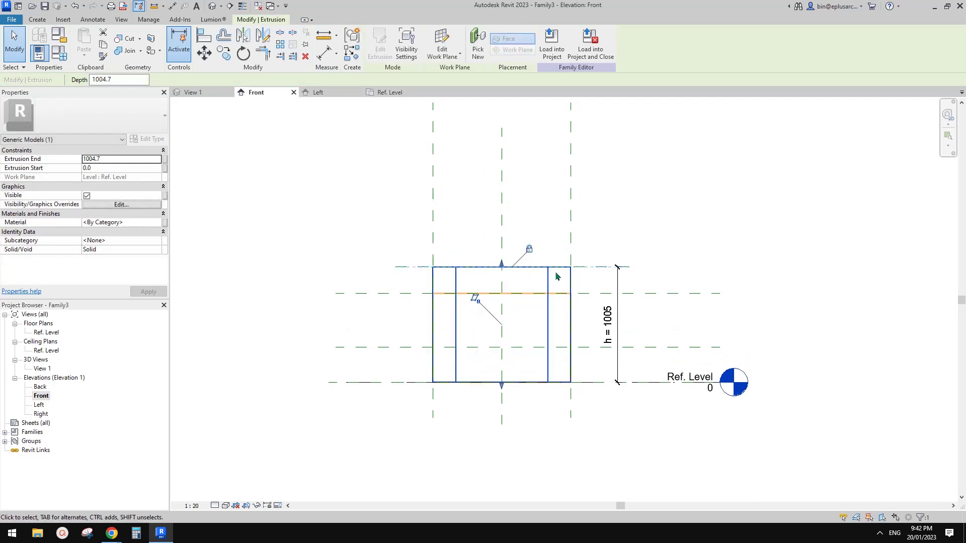
middle_drag(570, 277, 559, 275)
click(527, 281)
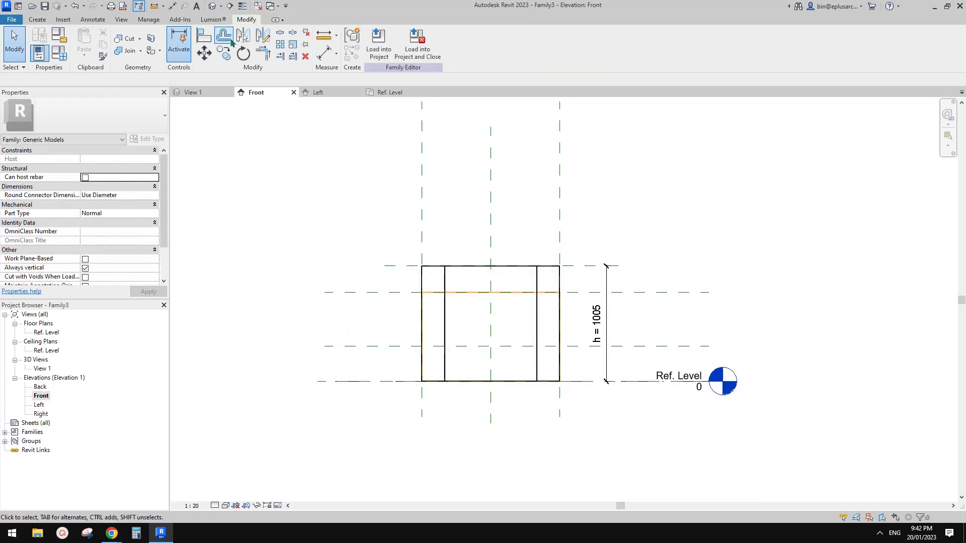
Step: Cut the arched void out of the curved solid extrusion in the default 3D view
click(212, 6)
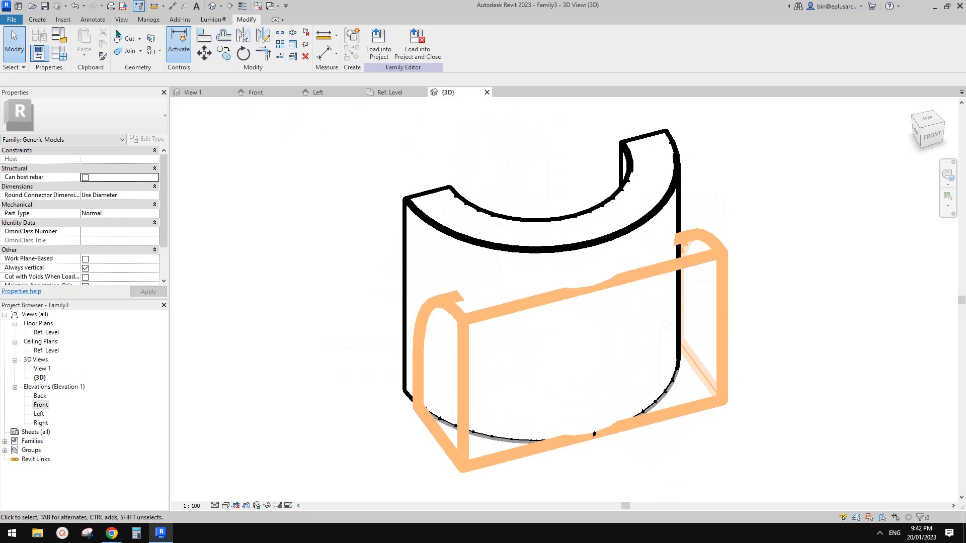
click(118, 36)
click(501, 247)
click(690, 259)
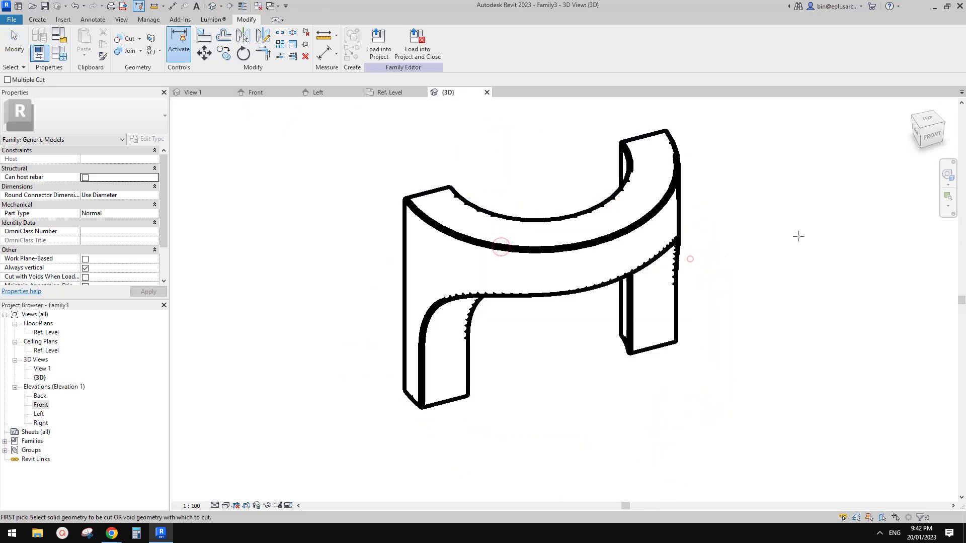
key(Escape)
Step: Set the height parameter h to 1200 and apply it to the family in the 3D view
shift+middle_drag(798, 236, 396, 189)
click(58, 52)
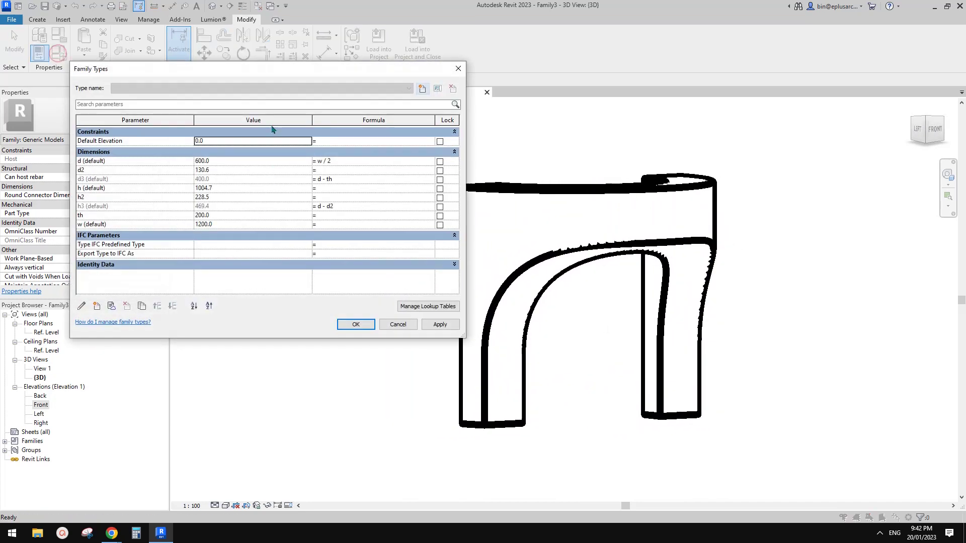
drag(274, 68, 253, 68)
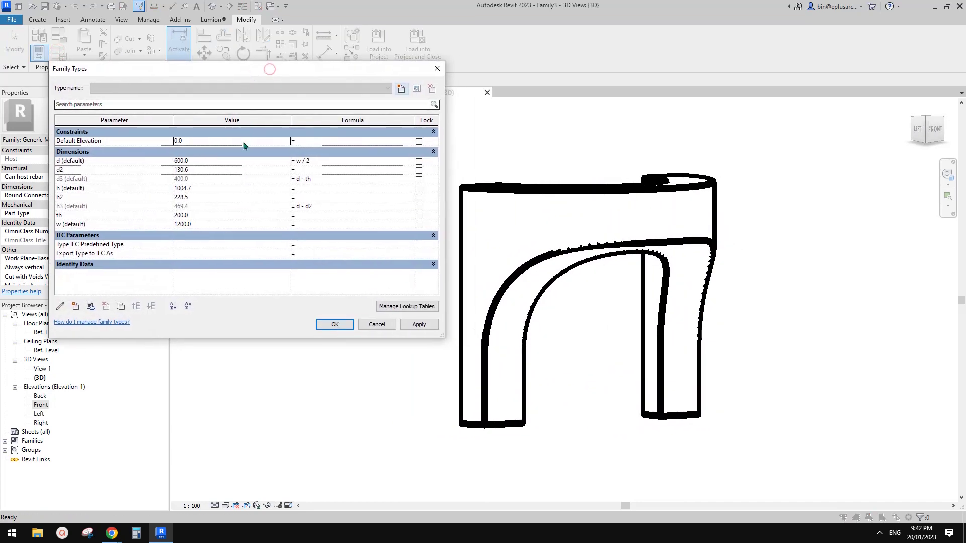
click(98, 189)
click(213, 189)
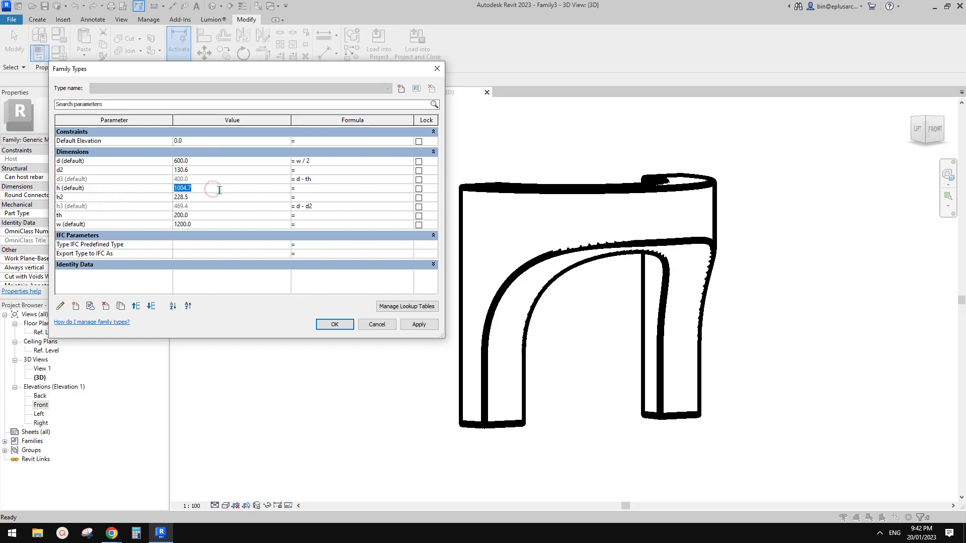
click(428, 326)
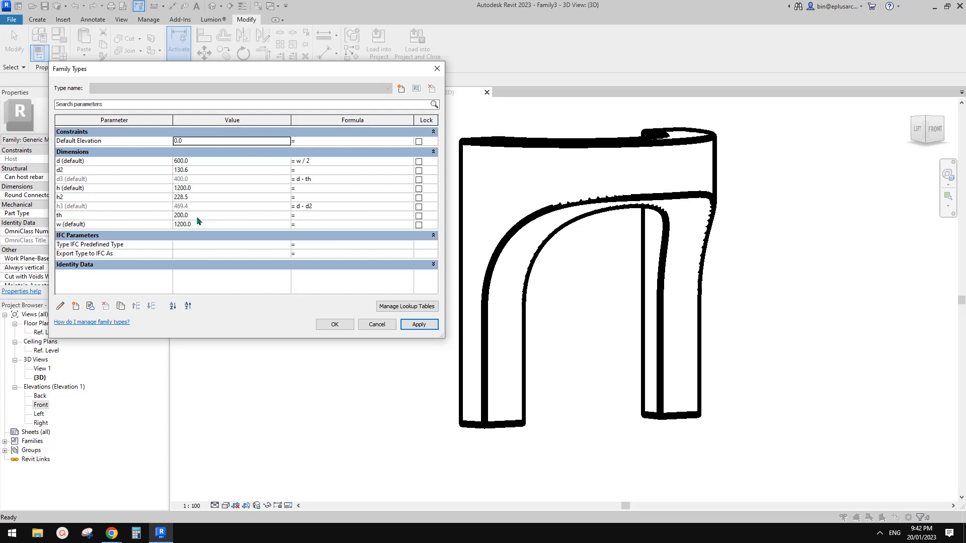
Step: Set the width parameter w to 900 and apply it to the family
click(211, 226)
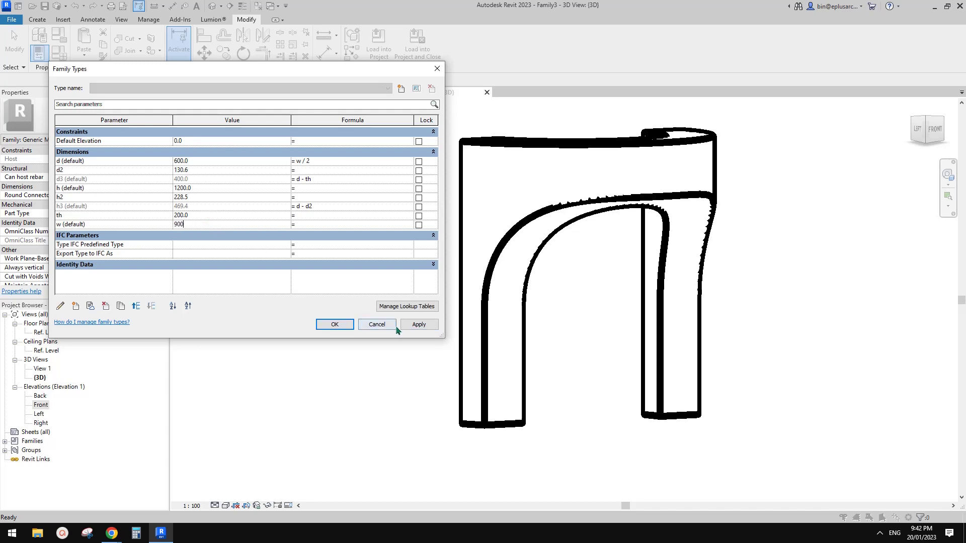
text(900)
click(421, 323)
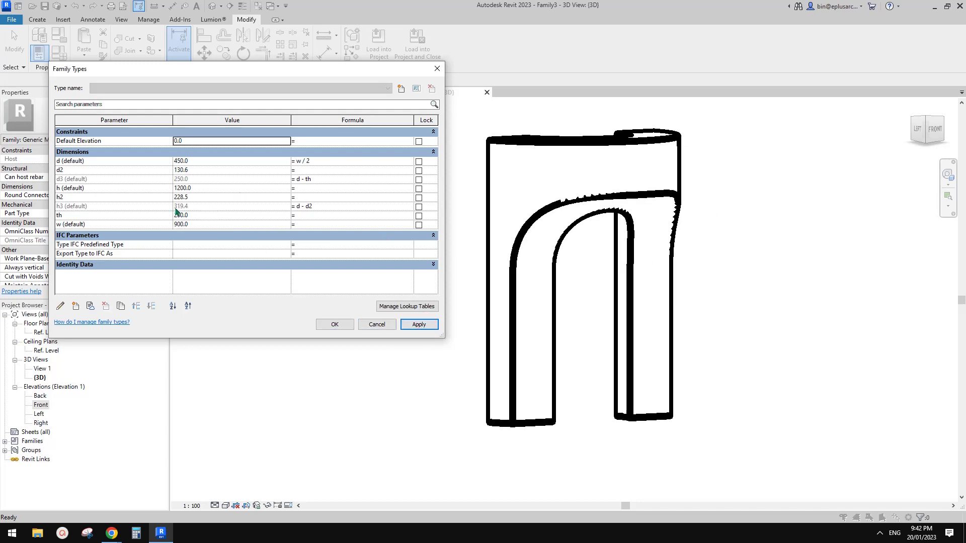
Step: Set the thickness parameter th to 100, apply it to the family and close the inactive views
click(203, 215)
text(100)
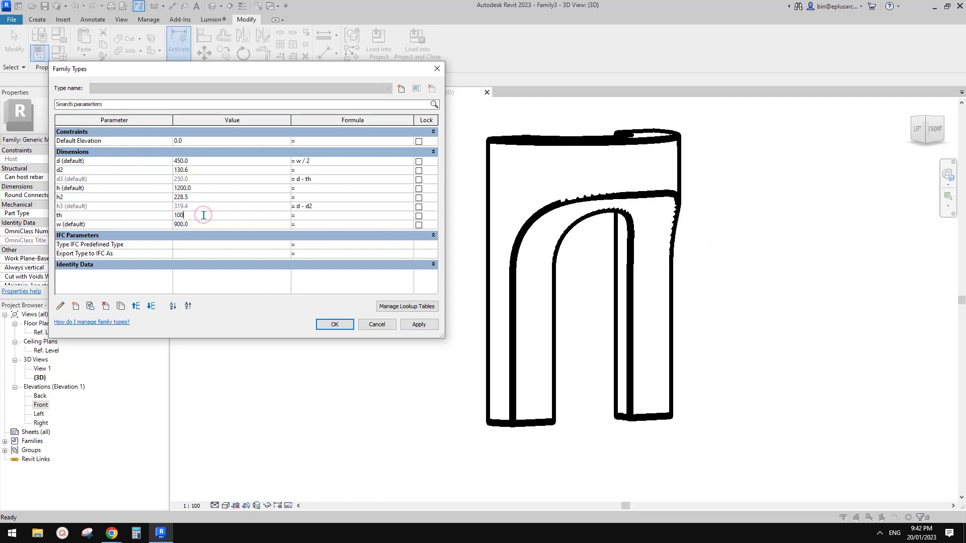
click(417, 325)
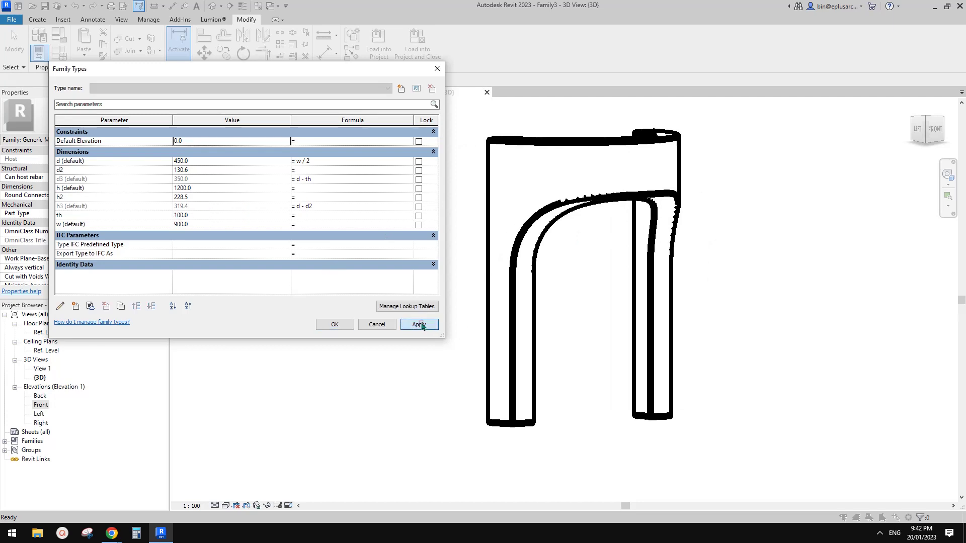
click(334, 324)
shift+middle_drag(342, 323, 428, 174)
click(258, 6)
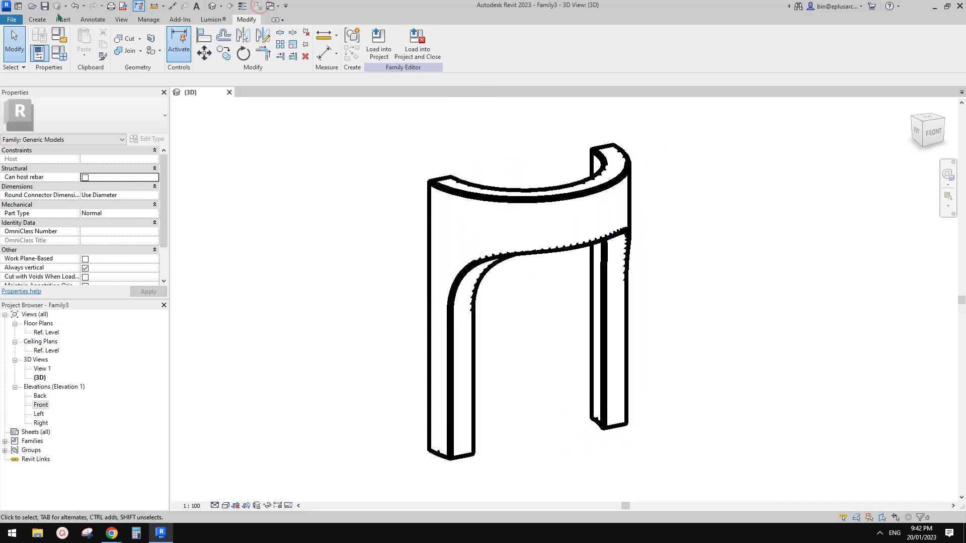
Step: Create a new family from the Metric Curtain Wall Panel.rft template and close the inactive views
click(16, 21)
mouse_move(30, 75)
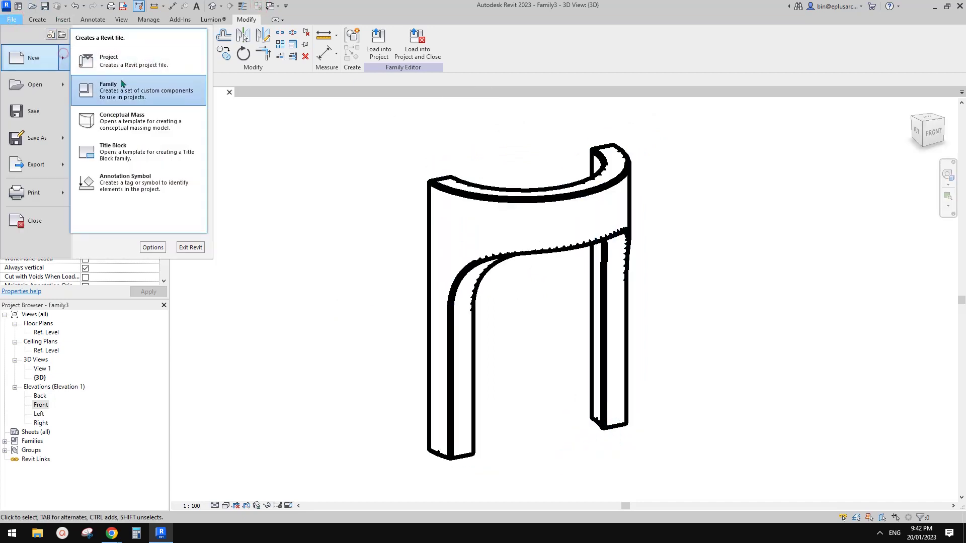
click(133, 86)
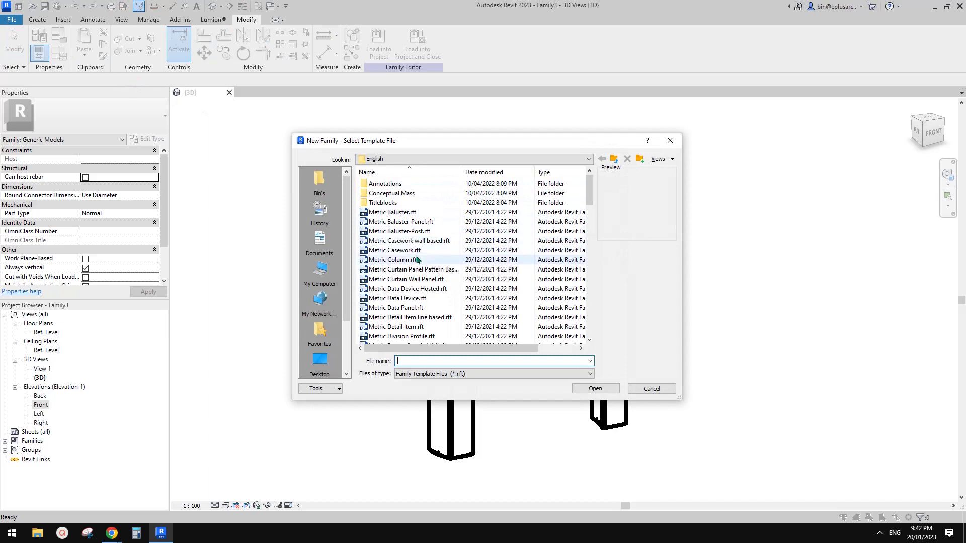
click(431, 280)
click(595, 388)
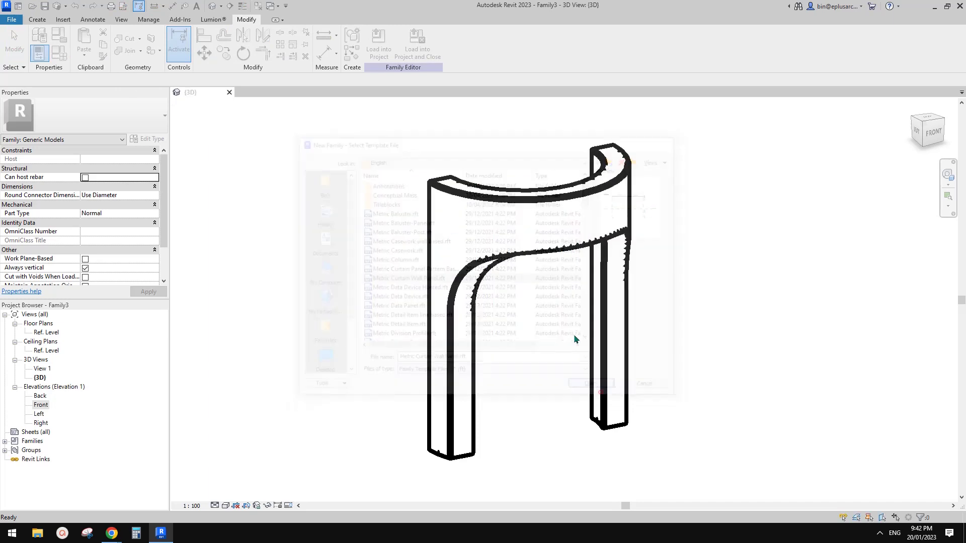
click(258, 6)
Step: Load the arch family into the curtain panel family and place it at the intersection of the two center reference planes
click(209, 92)
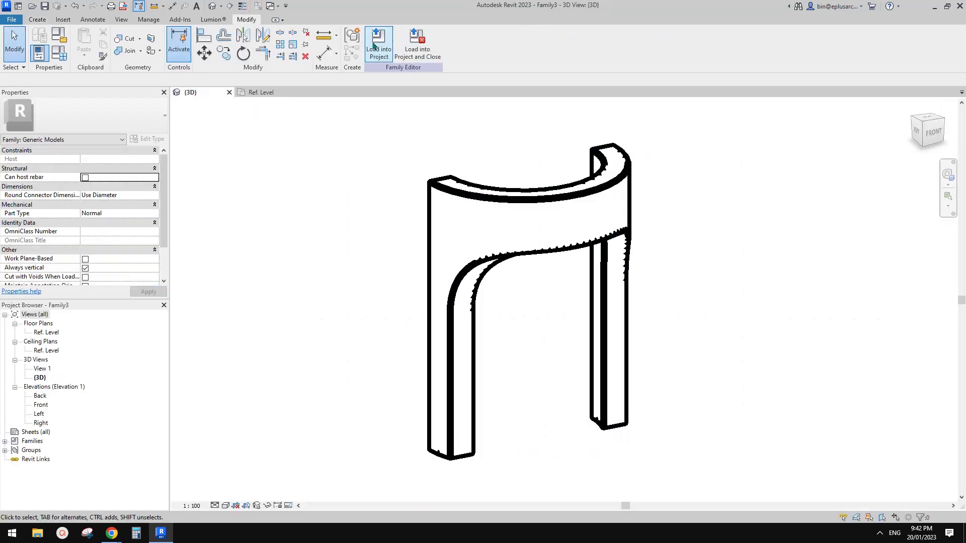
click(373, 46)
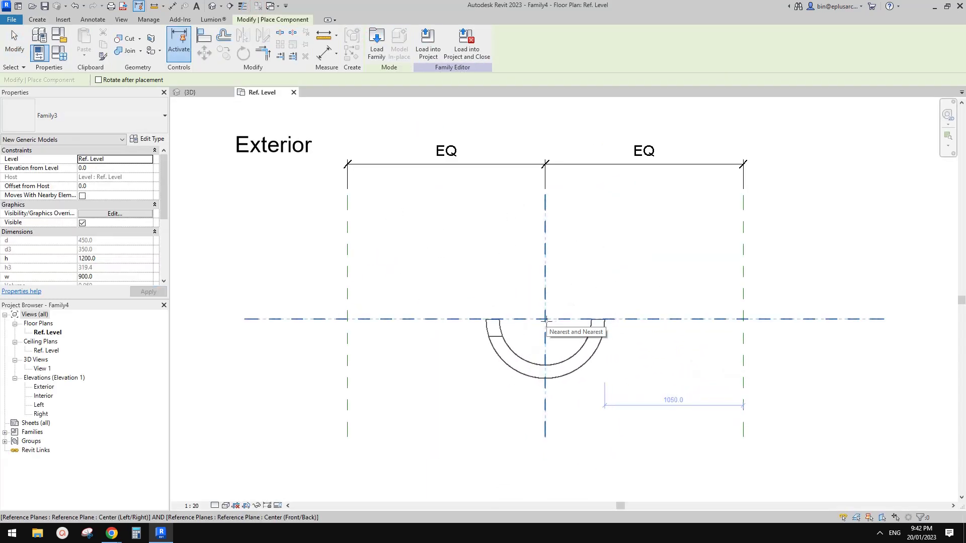
click(546, 319)
key(Escape)
Step: Stretch the placed arch's left side to the left reference plane in the Ref. Level plan and lock it there
middle_drag(592, 378, 587, 350)
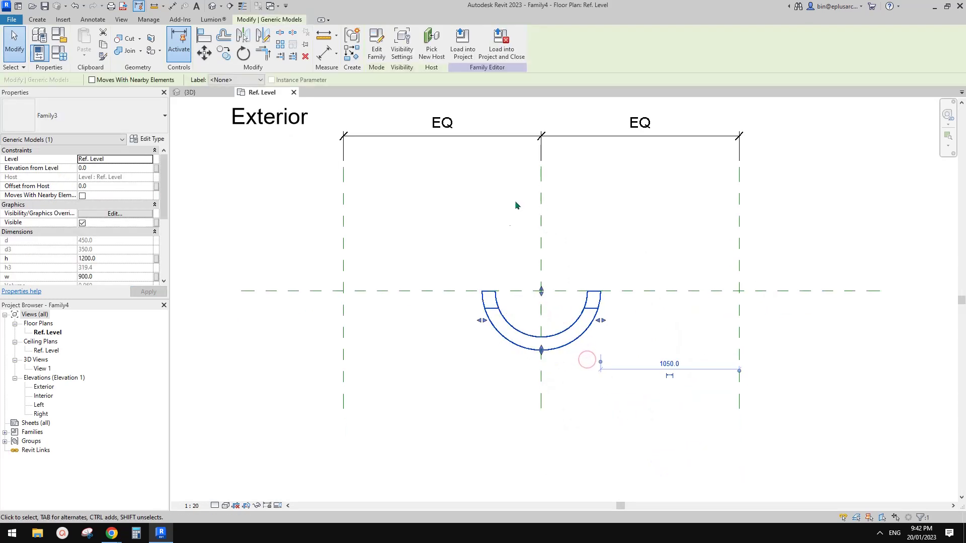
drag(481, 320, 345, 322)
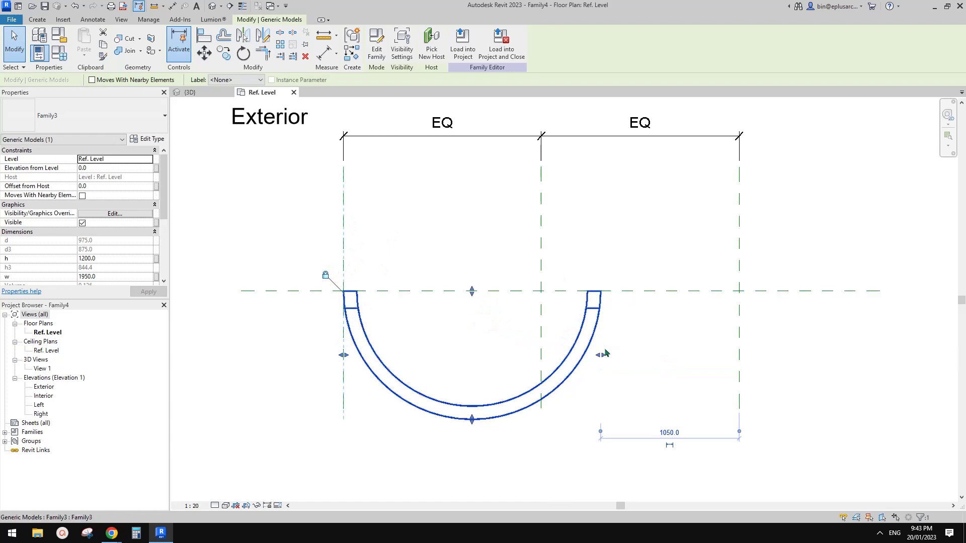
drag(600, 355, 617, 332)
key(Escape)
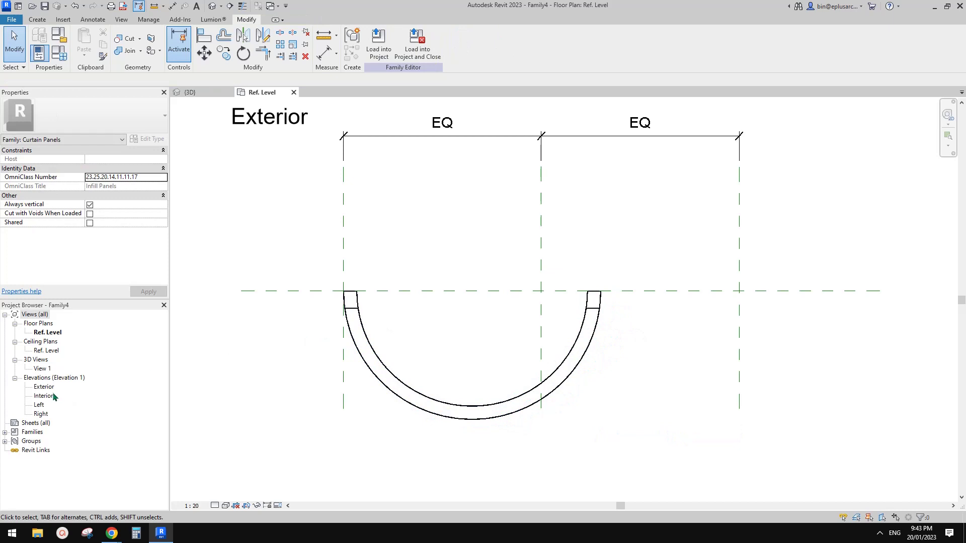
Step: Open the Exterior elevation and check whether the placed arch's top can be stretched upward
double_click(50, 388)
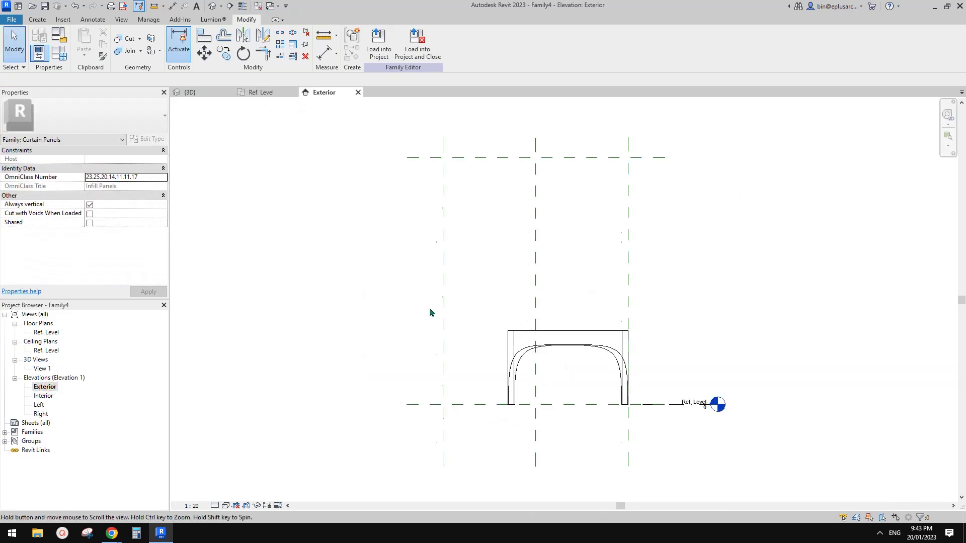
click(566, 331)
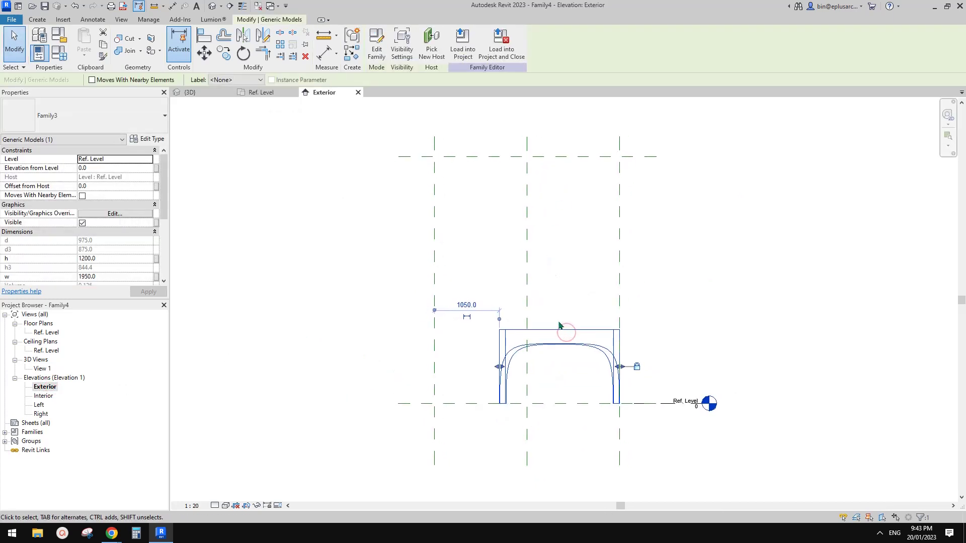
middle_drag(572, 327, 582, 279)
middle_drag(532, 200, 568, 231)
key(Escape)
click(595, 330)
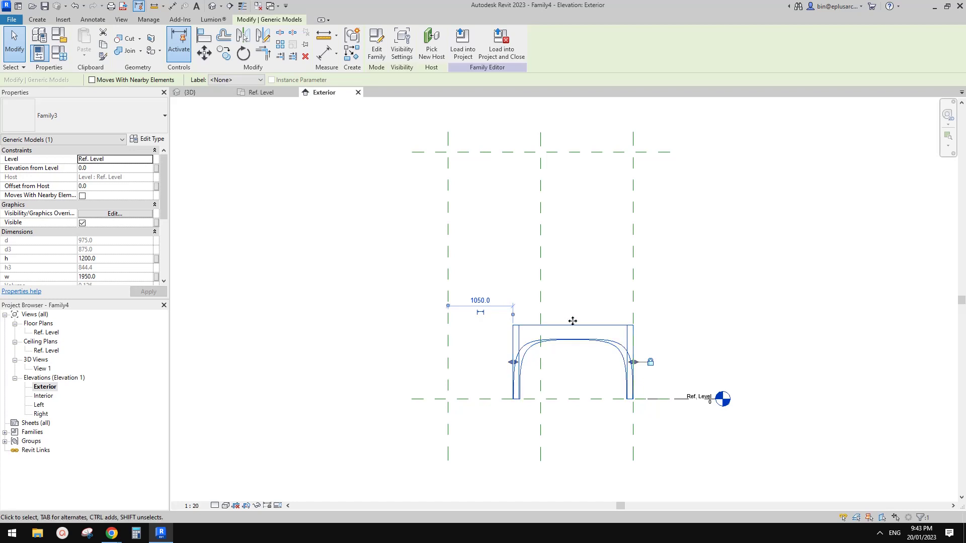
scroll(573, 326, down, 1)
Step: Open the placed arch family for editing and show its Front elevation
click(569, 328)
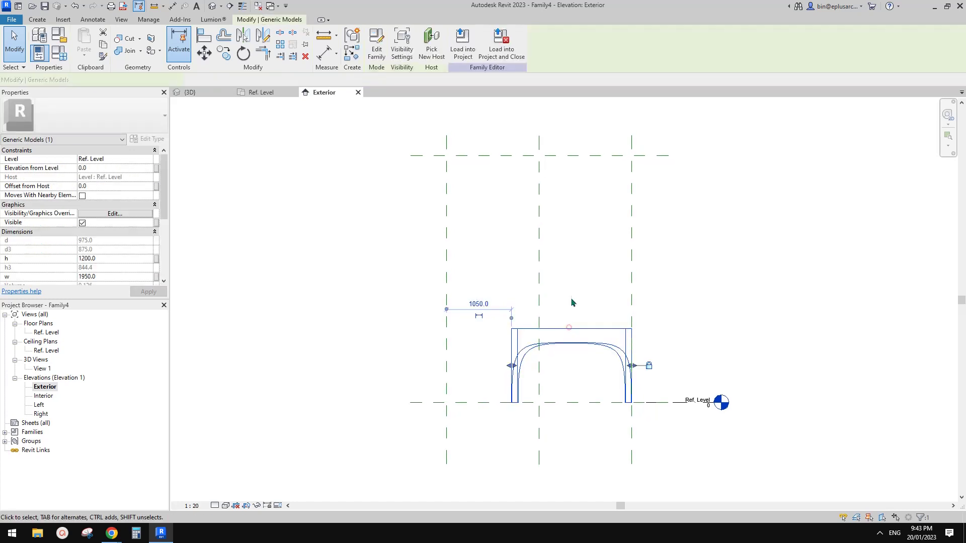
click(378, 47)
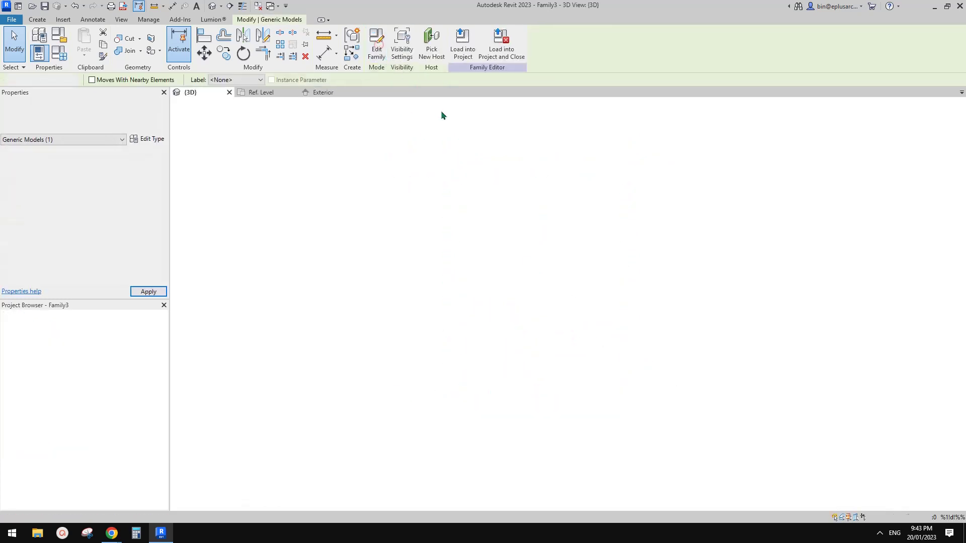
key(Escape)
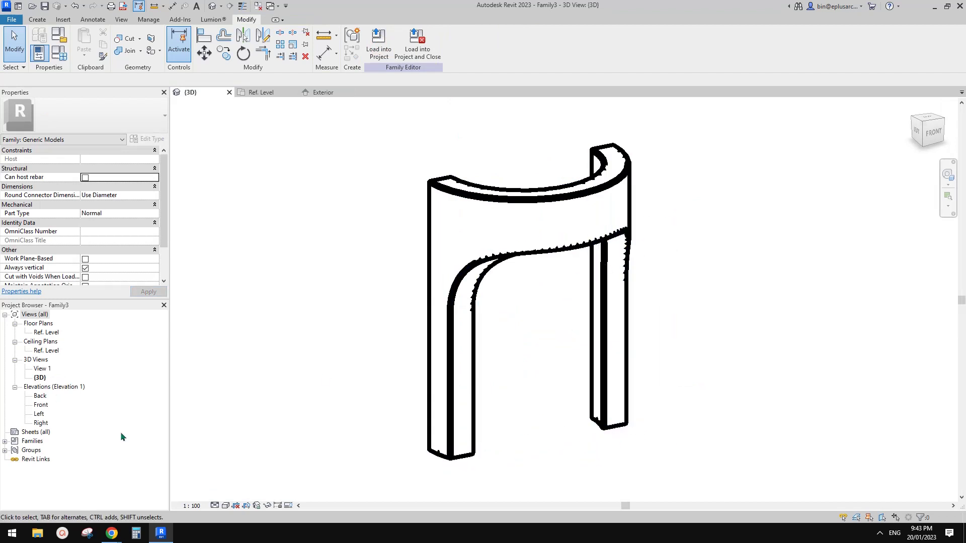
double_click(41, 404)
Step: Move the h dimension line farther away from the arch in the Front elevation
middle_drag(630, 350, 608, 352)
click(610, 352)
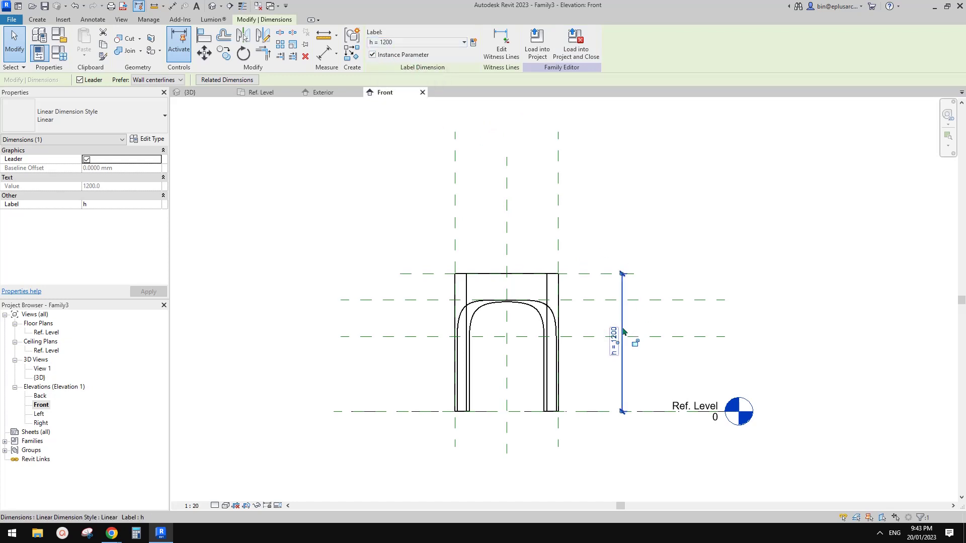
scroll(638, 352, up, 3)
click(705, 407)
scroll(705, 408, up, 2)
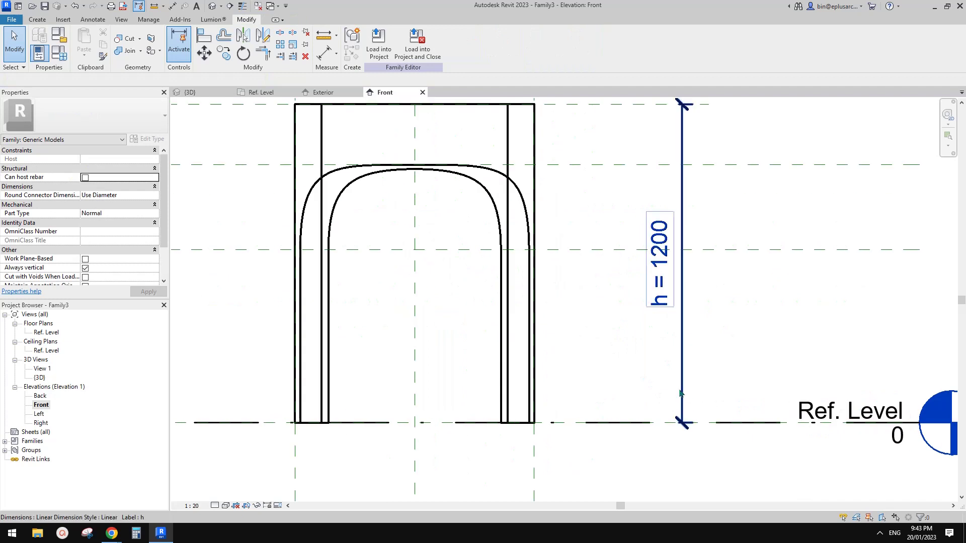
click(682, 344)
drag(682, 345, 731, 360)
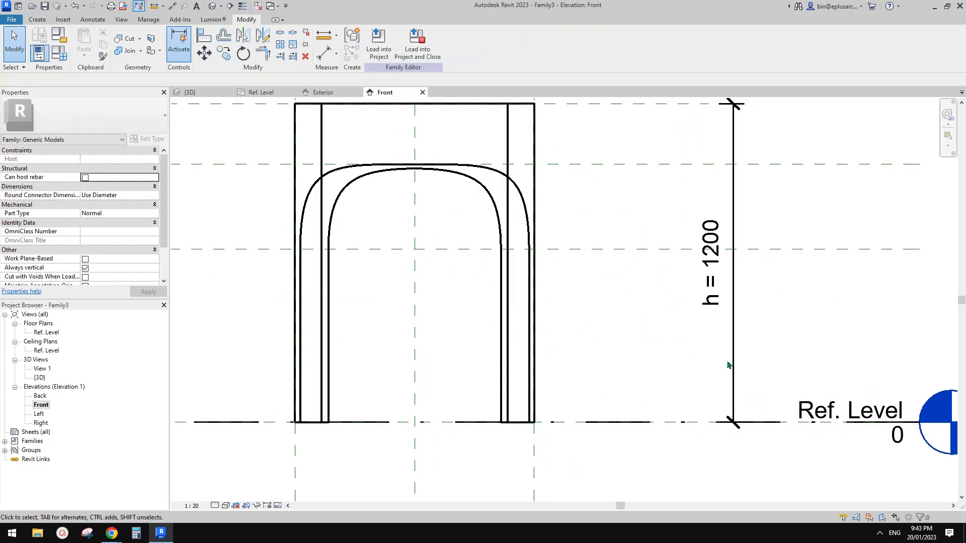
Step: Try to attach the lower witness line of the h dimension to the Ref. Level
click(733, 241)
middle_drag(723, 424, 725, 431)
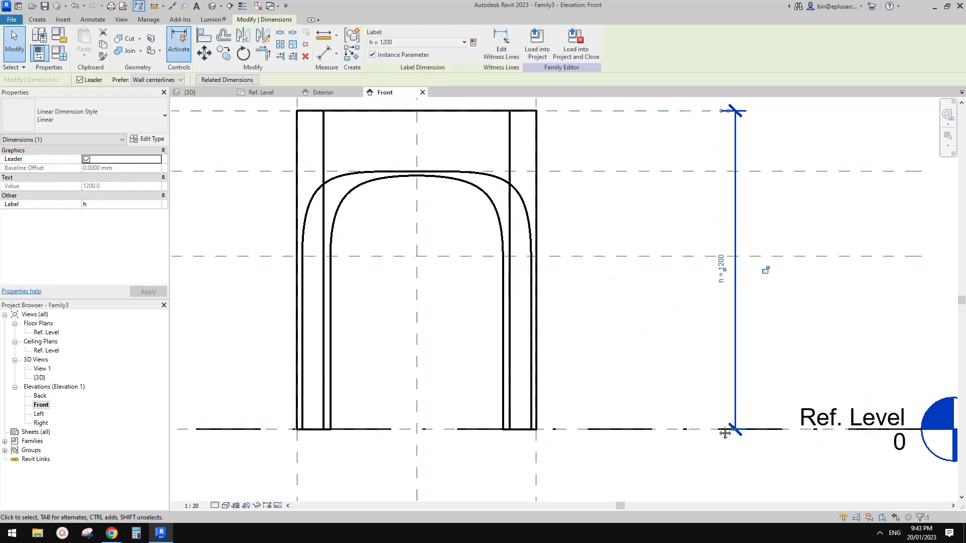
drag(732, 429, 573, 390)
click(730, 402)
click(733, 398)
scroll(578, 428, down, 1)
middle_drag(577, 427, 692, 390)
scroll(692, 391, up, 1)
drag(688, 387, 734, 390)
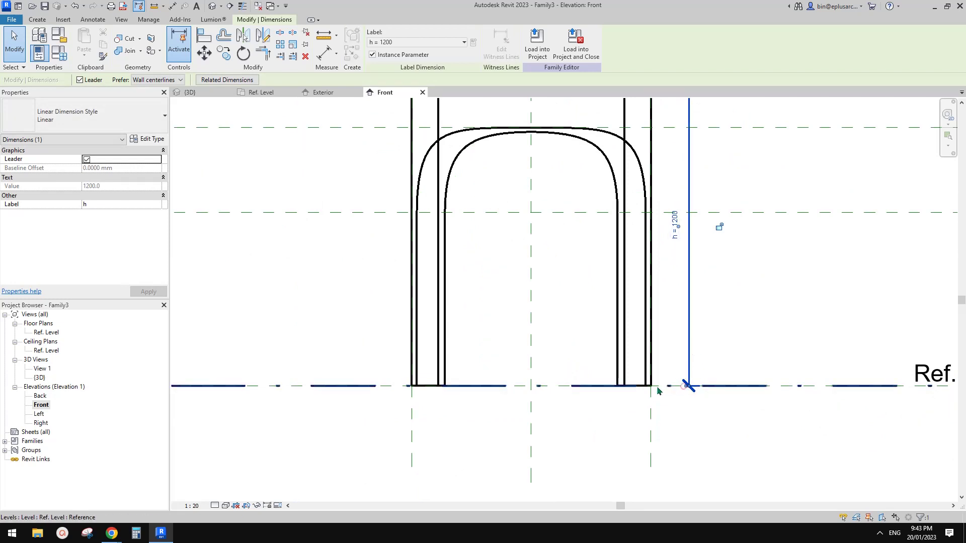
click(695, 363)
click(686, 350)
Step: Re-reference the lower witness line of the overall height dimension to the Ref. Level line beneath the arch
scroll(692, 359, up, 2)
drag(689, 358, 779, 352)
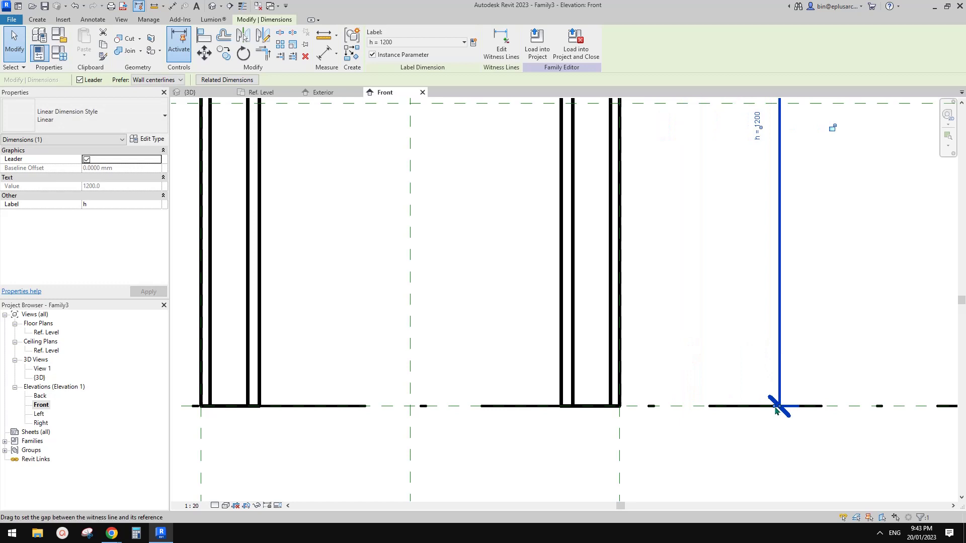
drag(777, 408, 740, 410)
drag(685, 302, 658, 375)
scroll(695, 356, down, 2)
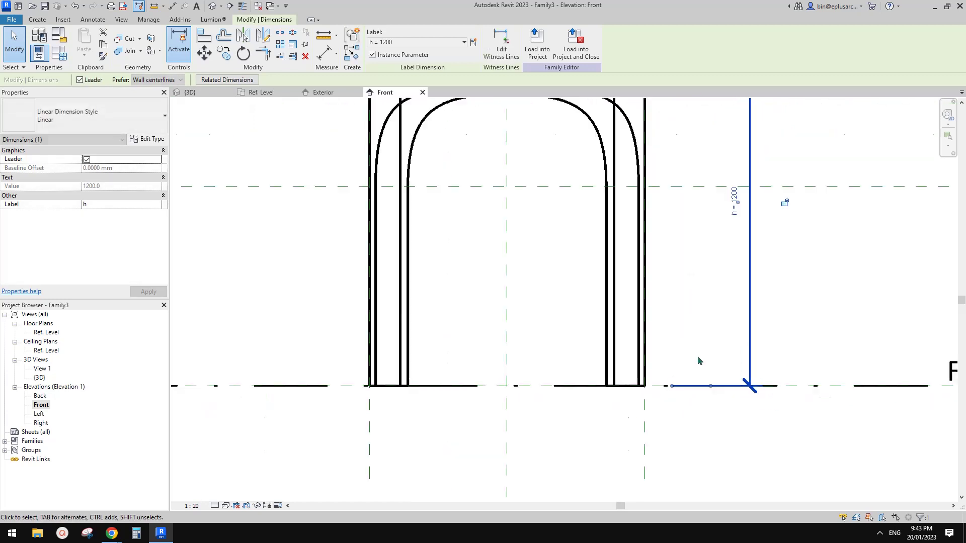
middle_drag(697, 356, 699, 340)
drag(711, 373, 536, 371)
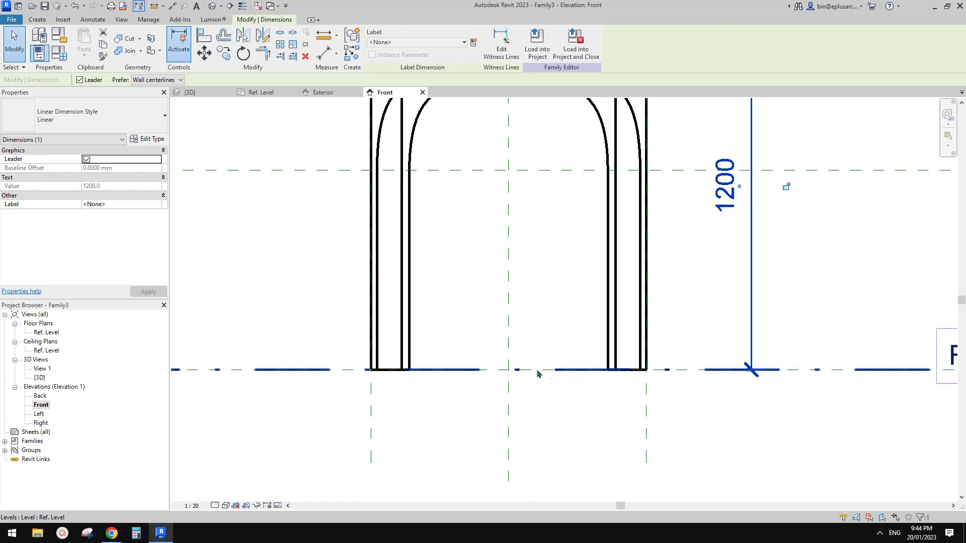
scroll(537, 374, down, 5)
click(576, 314)
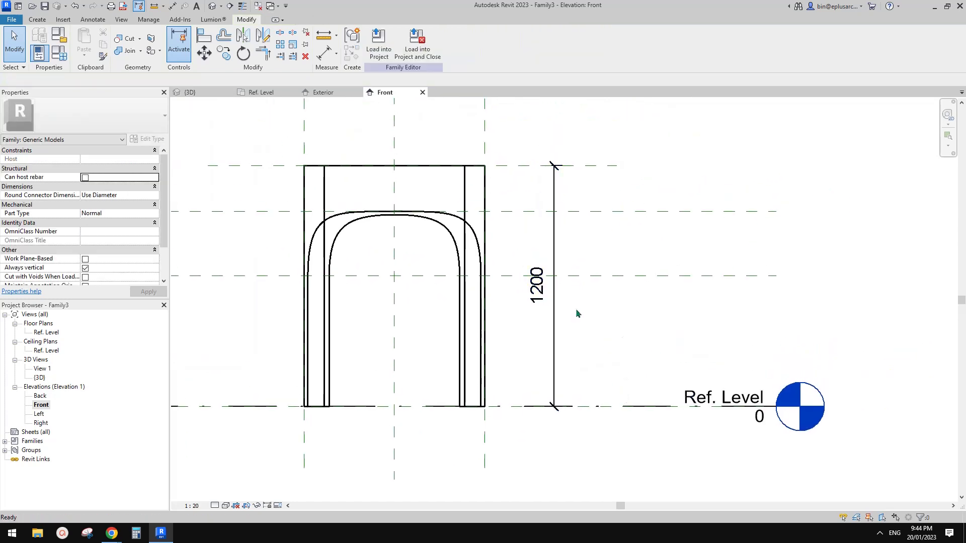
Step: Label the overall height dimension with the parameter h
click(537, 284)
click(451, 42)
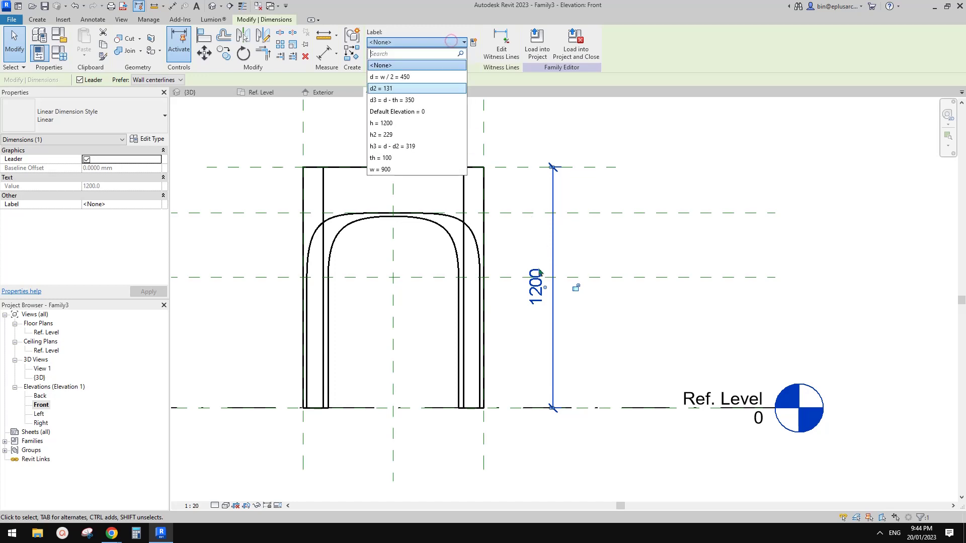
click(622, 251)
click(621, 252)
click(538, 276)
click(416, 40)
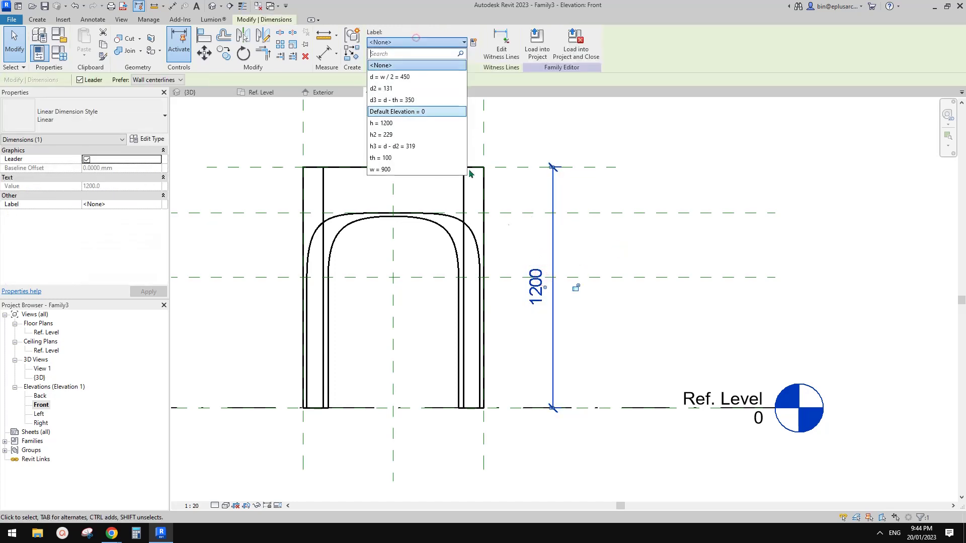
click(394, 123)
Step: Reload the arch family into the curtain panel family, overwriting the existing version
middle_drag(508, 140, 610, 166)
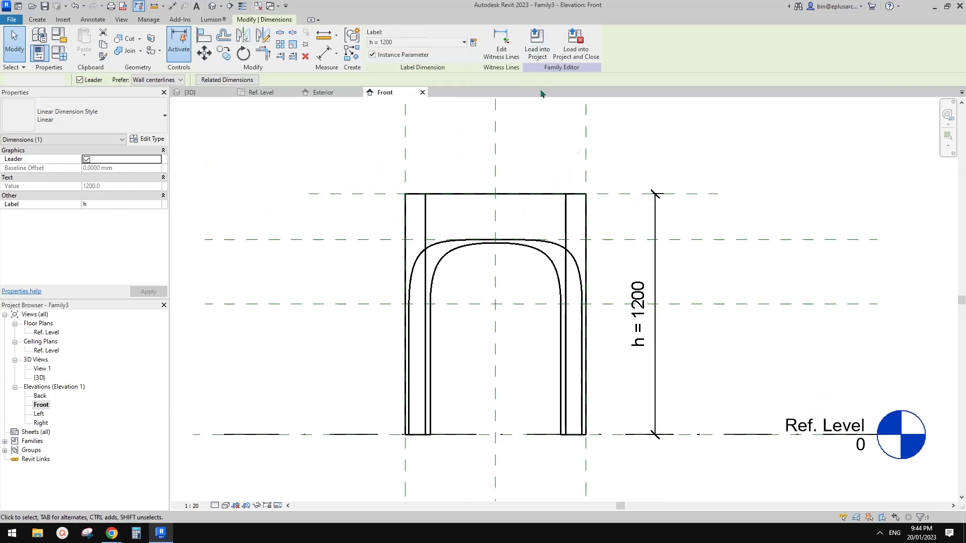
click(613, 135)
click(378, 42)
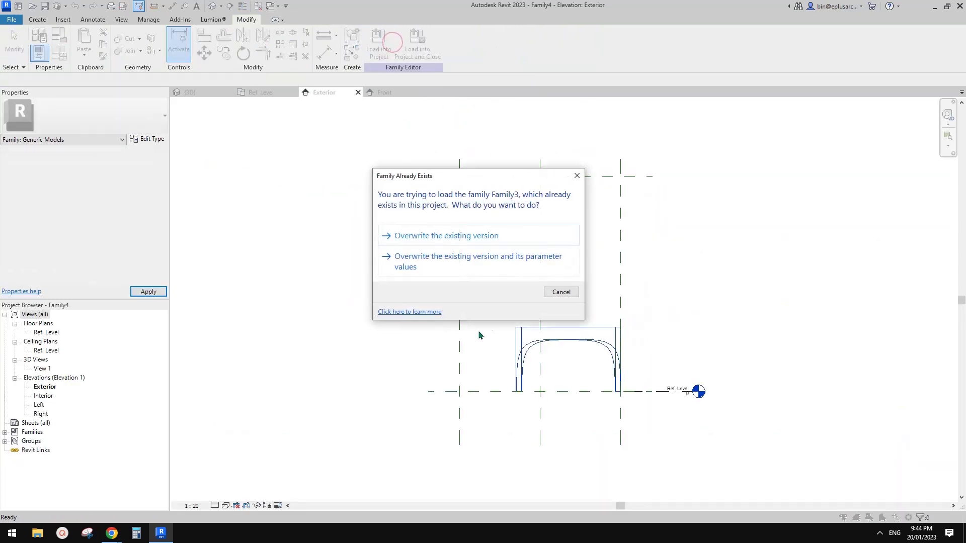
click(481, 239)
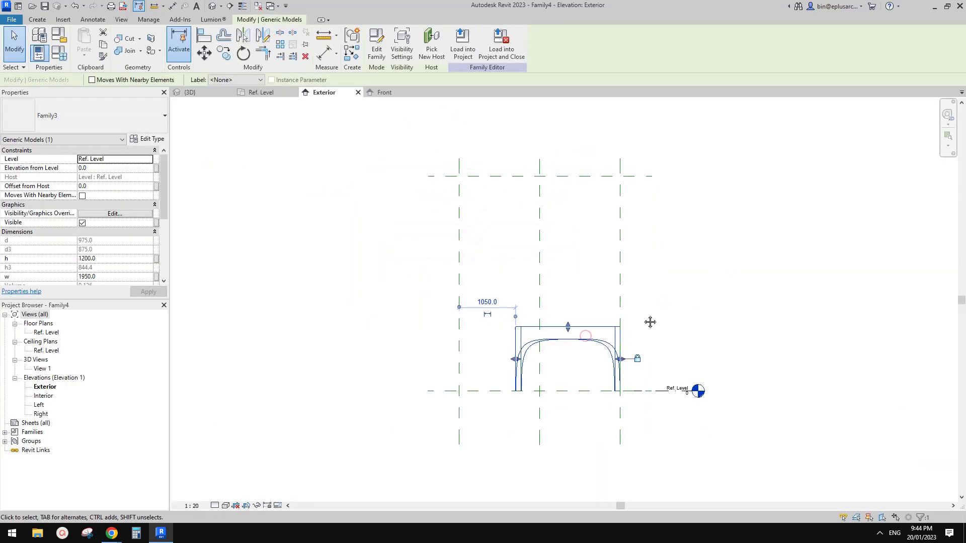
Step: Stretch the arch's top to the upper reference plane and lock it, then extend its free side to the remaining side reference plane
drag(568, 327, 568, 176)
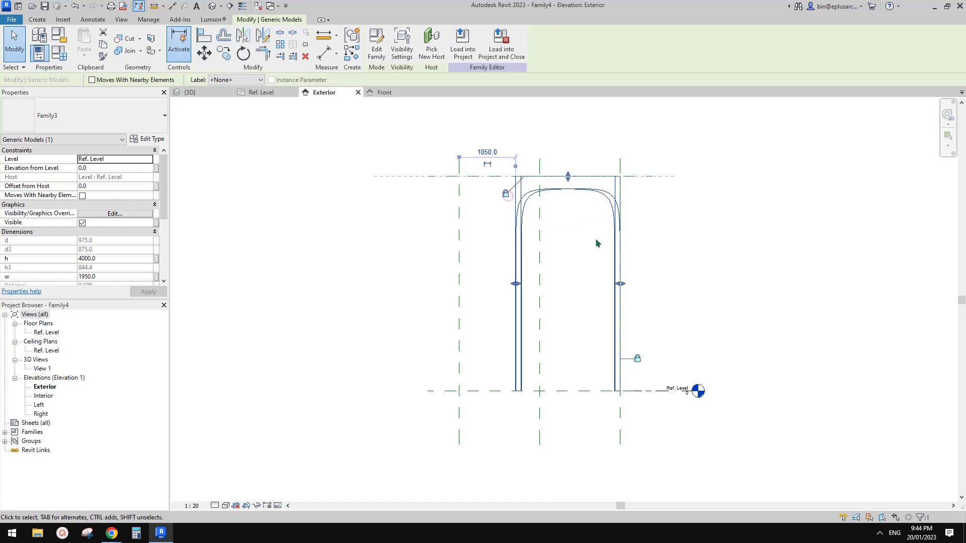
drag(516, 283, 462, 283)
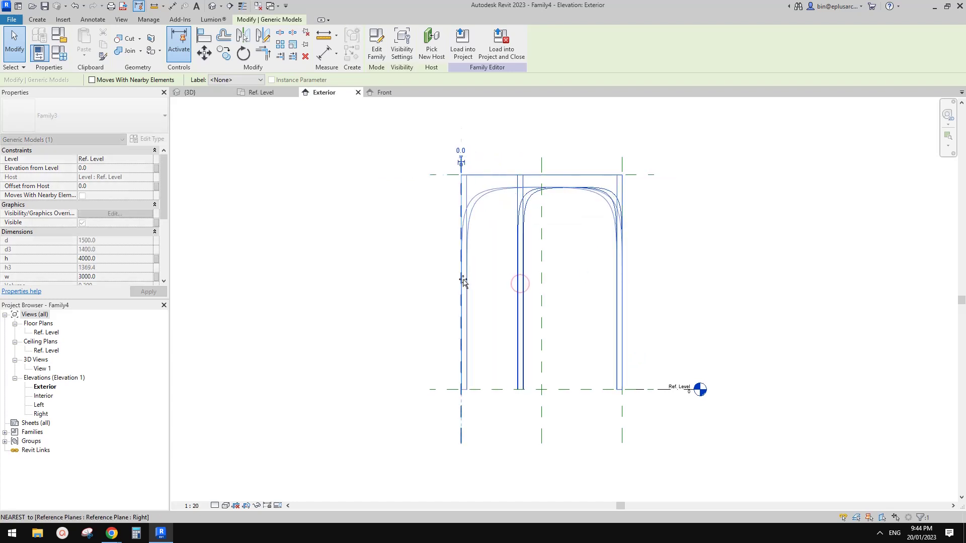
click(390, 185)
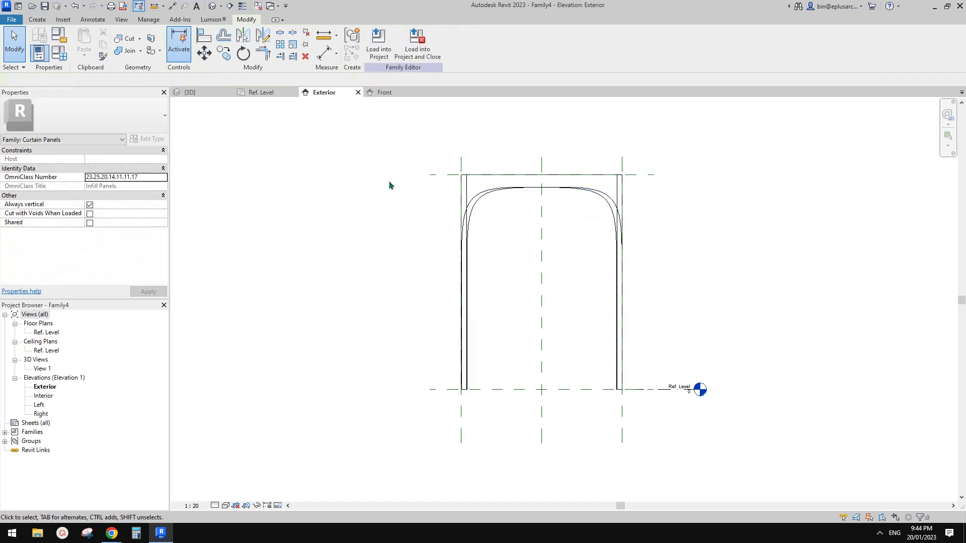
Step: Examine the stretched arch in the default 3D view of the curtain panel family
click(212, 5)
shift+middle_drag(578, 261, 643, 238)
click(601, 236)
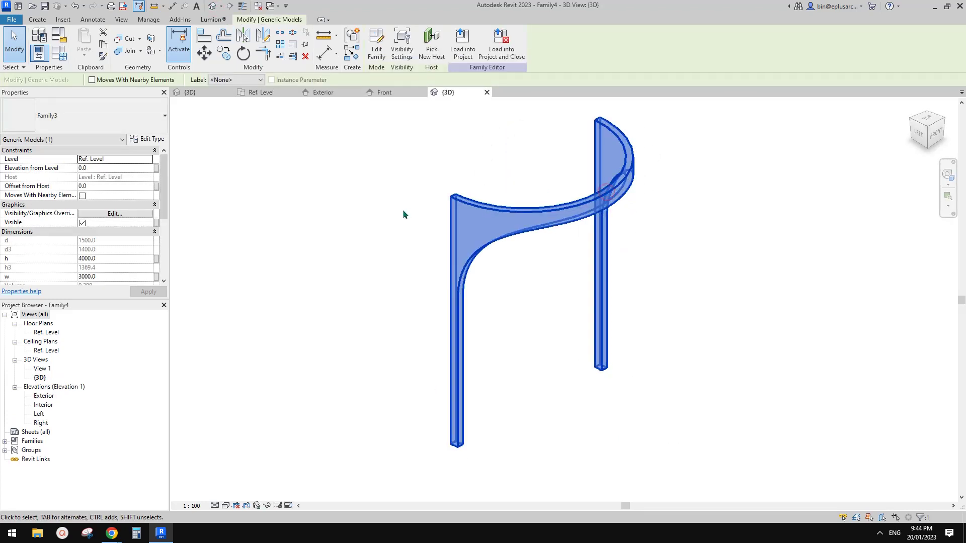
Step: Set the type parameter th of the nested arch to 200
scroll(145, 259, down, 1)
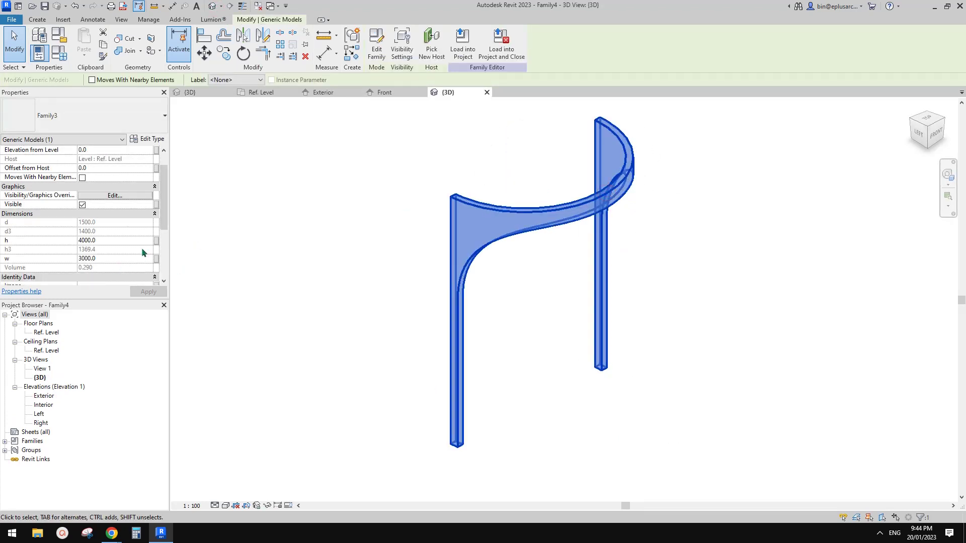
middle_drag(413, 181, 418, 192)
shift+middle_drag(522, 228, 514, 234)
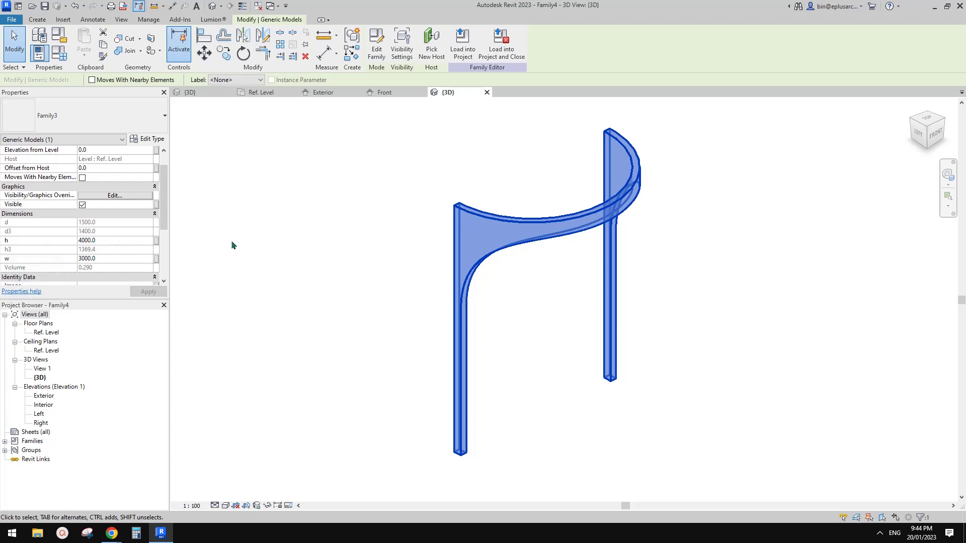
middle_drag(232, 243, 233, 249)
scroll(99, 263, down, 3)
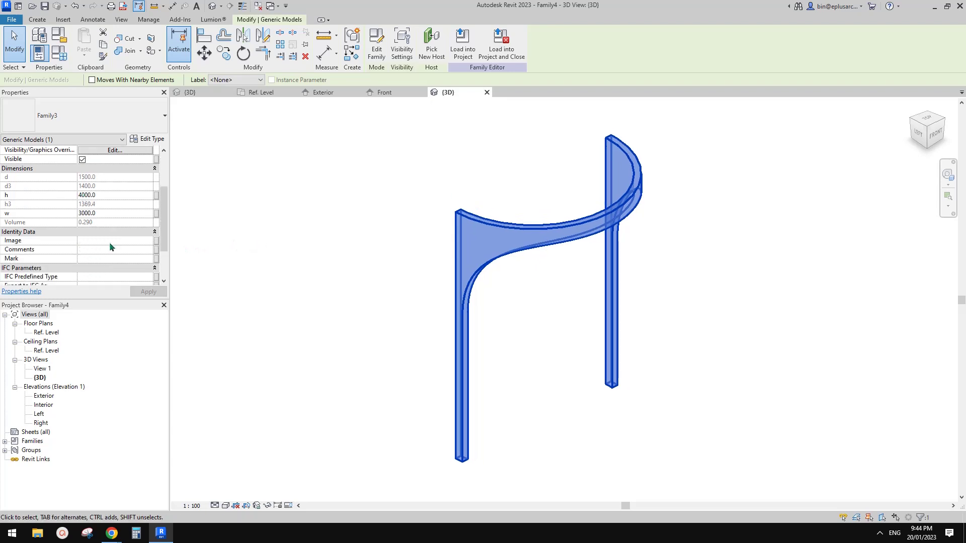
scroll(115, 252, up, 3)
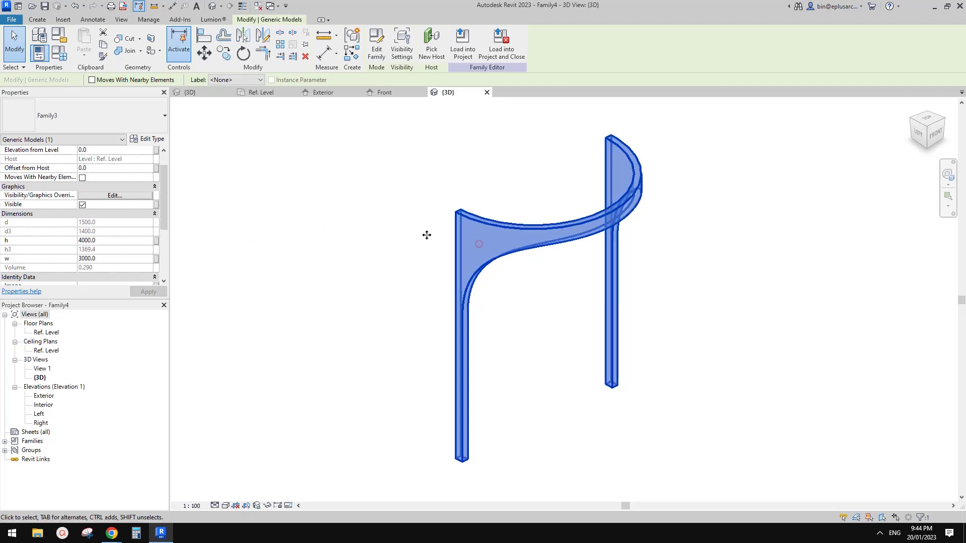
click(145, 140)
drag(272, 112, 275, 79)
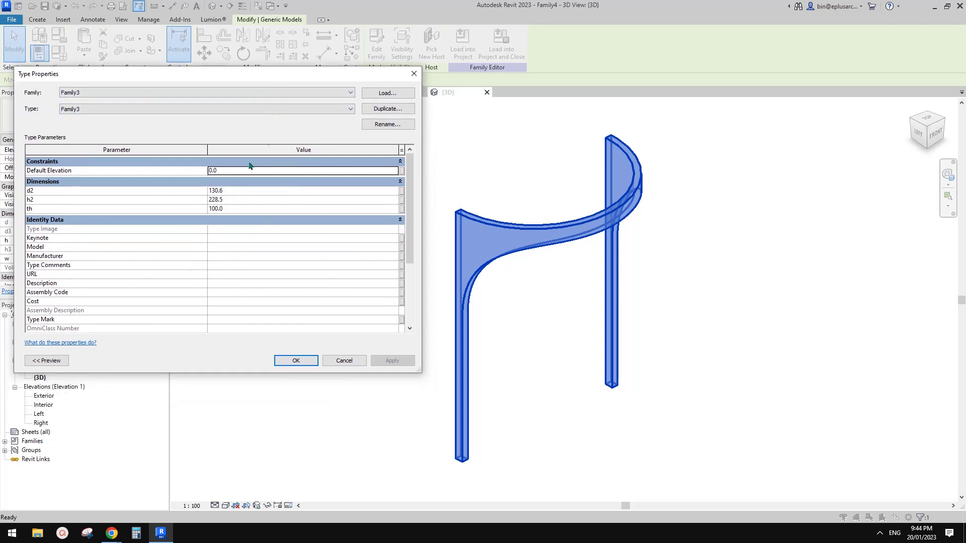
drag(269, 76, 272, 81)
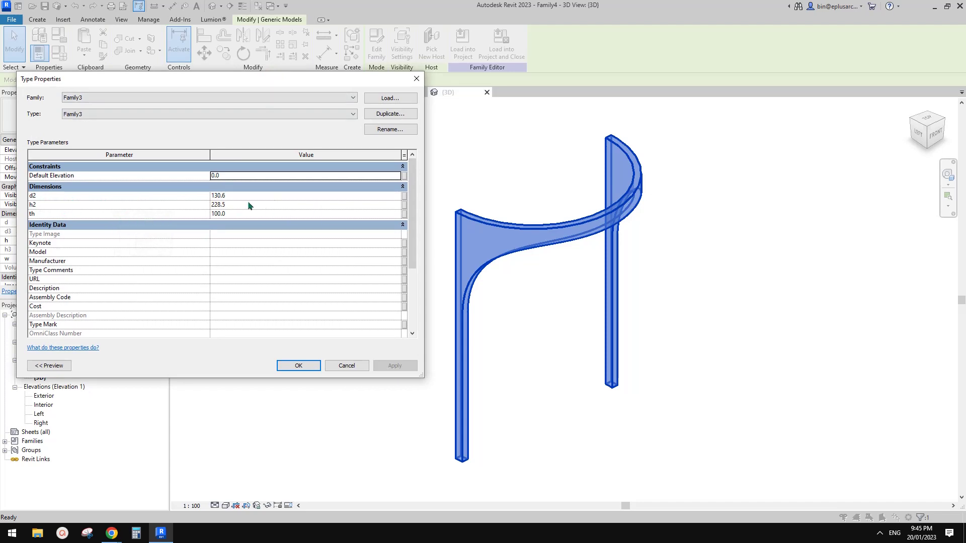
click(246, 215)
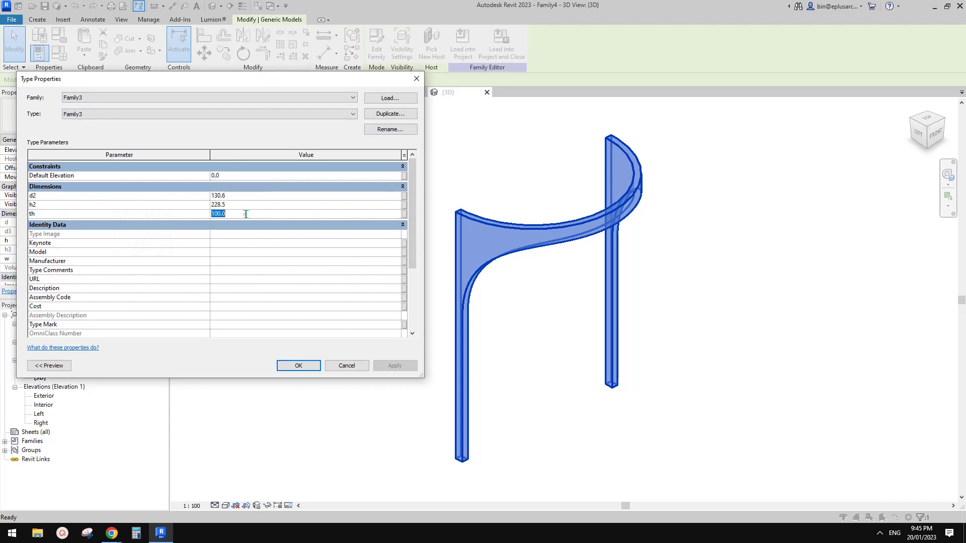
text(200)
click(389, 368)
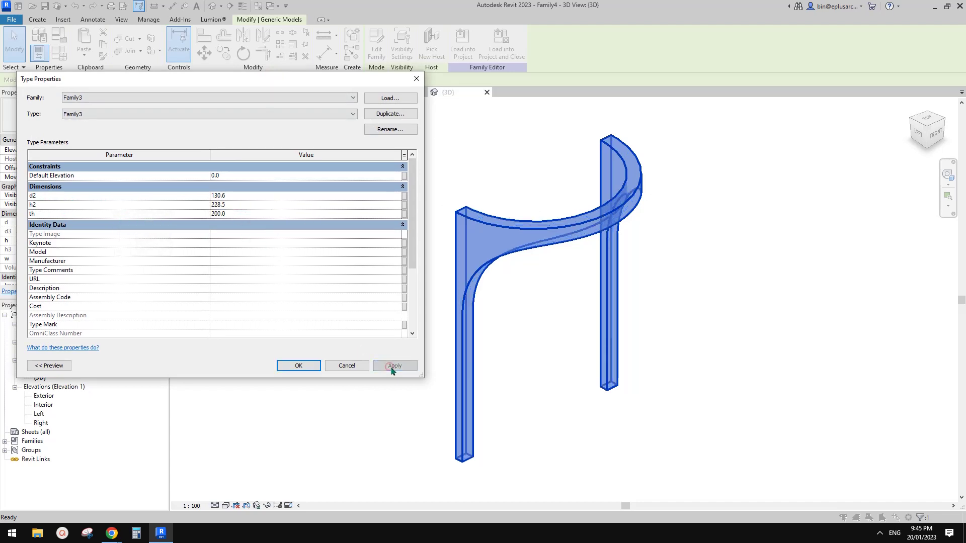
Step: Associate the arch's th parameter with a new family parameter named th in the curtain panel family
click(404, 213)
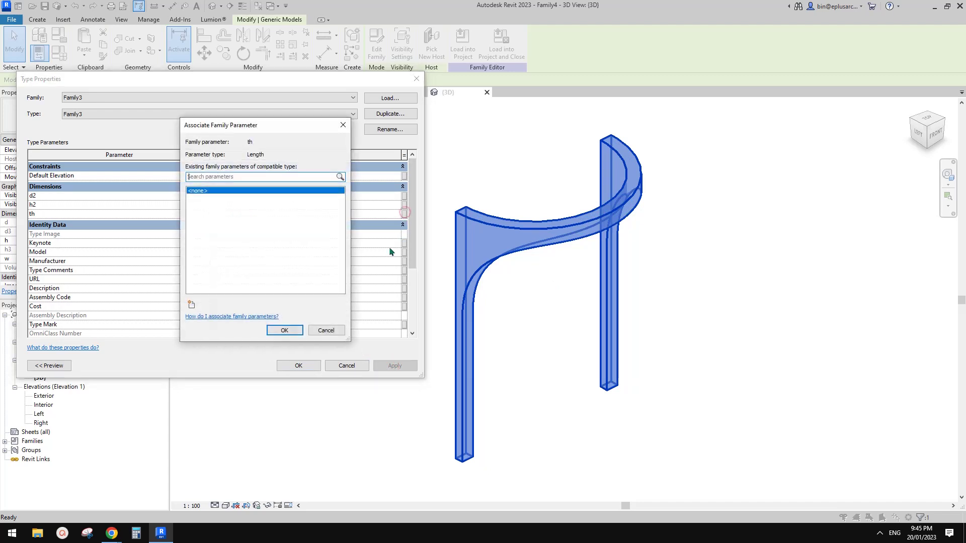
click(192, 305)
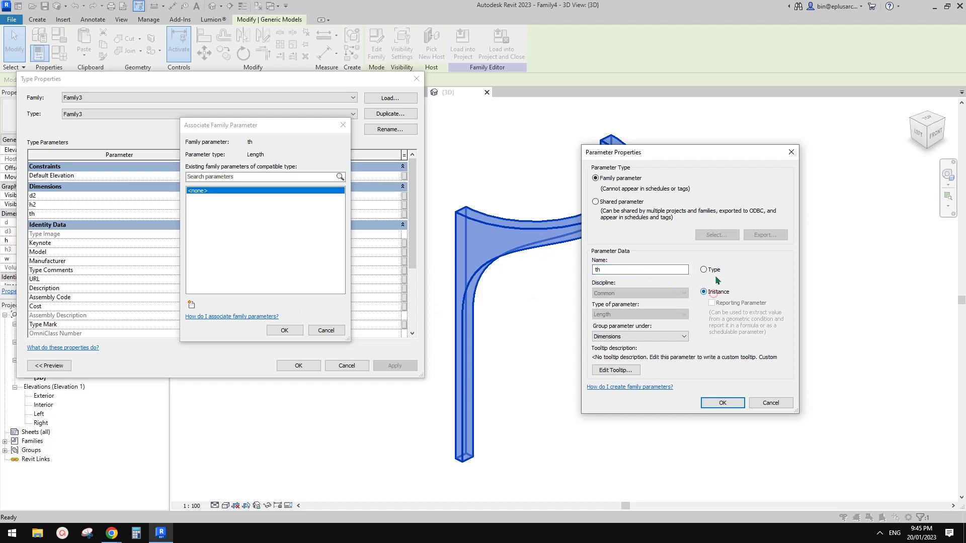
click(722, 403)
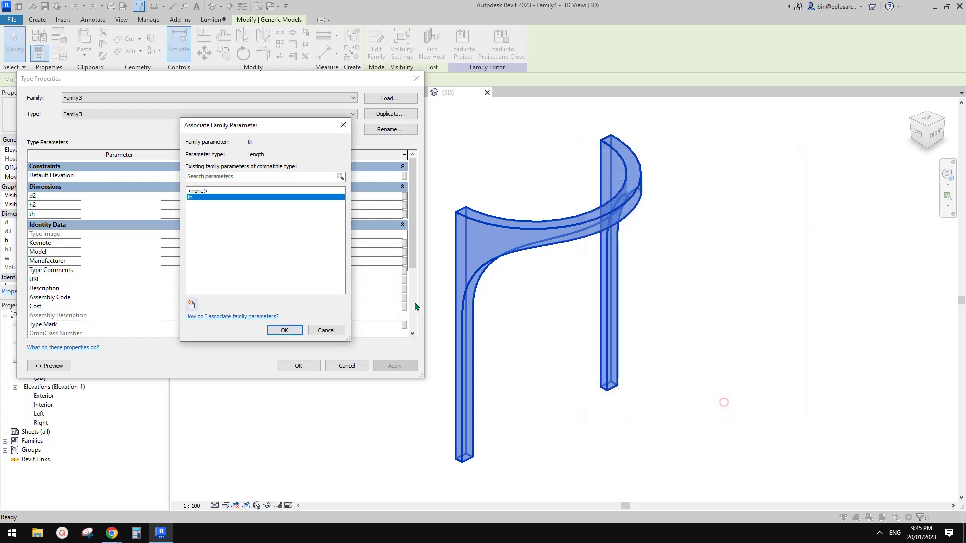
click(283, 330)
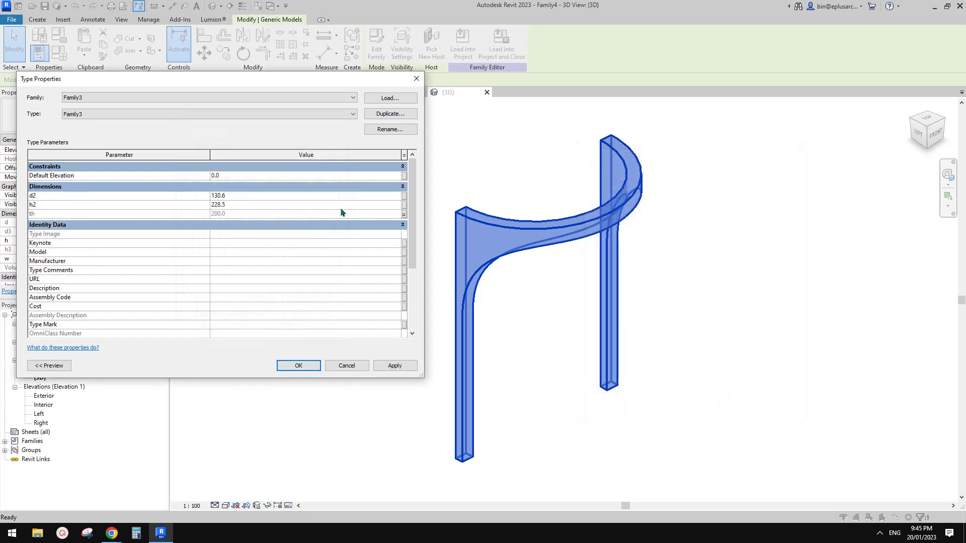
Step: Set the arch's h2 to 200 and associate it with a new type-based family parameter named h2
click(294, 205)
click(394, 365)
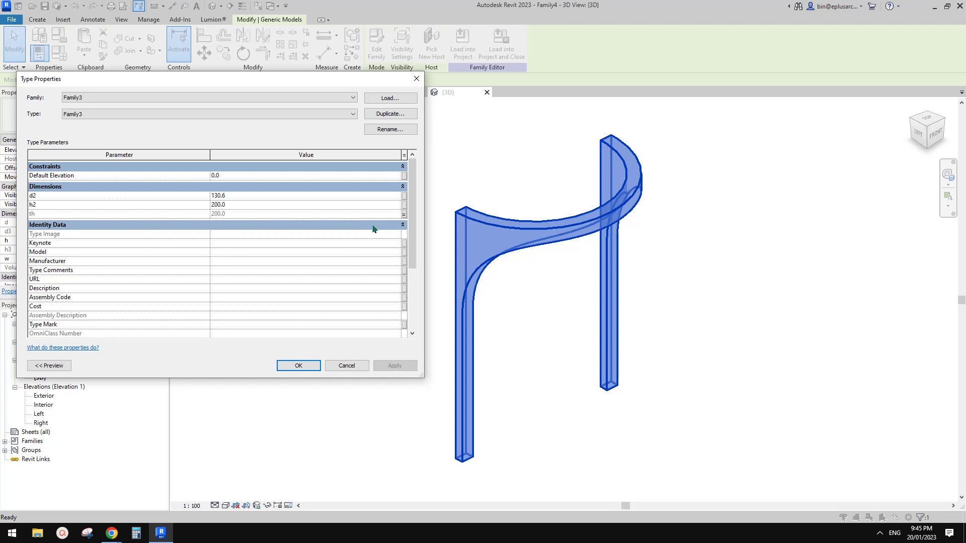
click(404, 206)
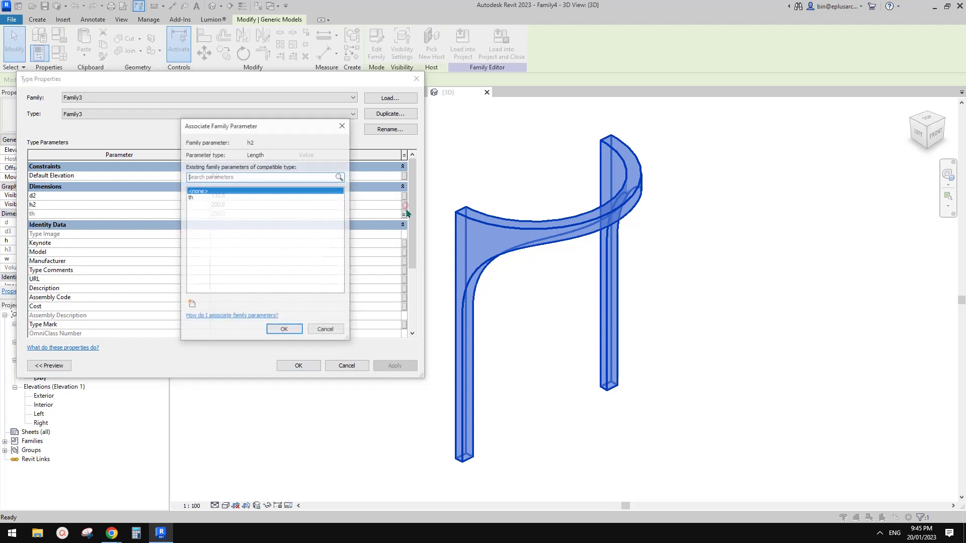
click(191, 304)
text(h2)
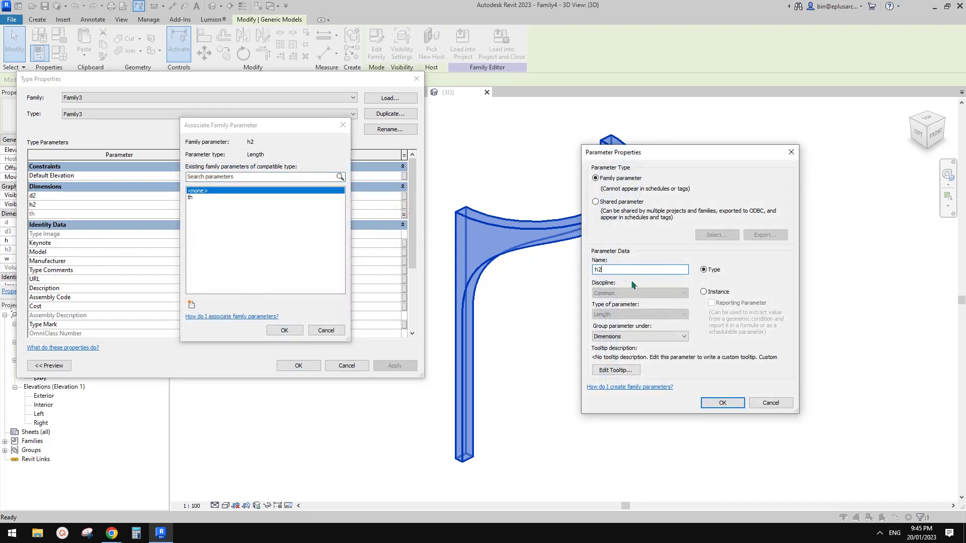
click(722, 403)
click(288, 330)
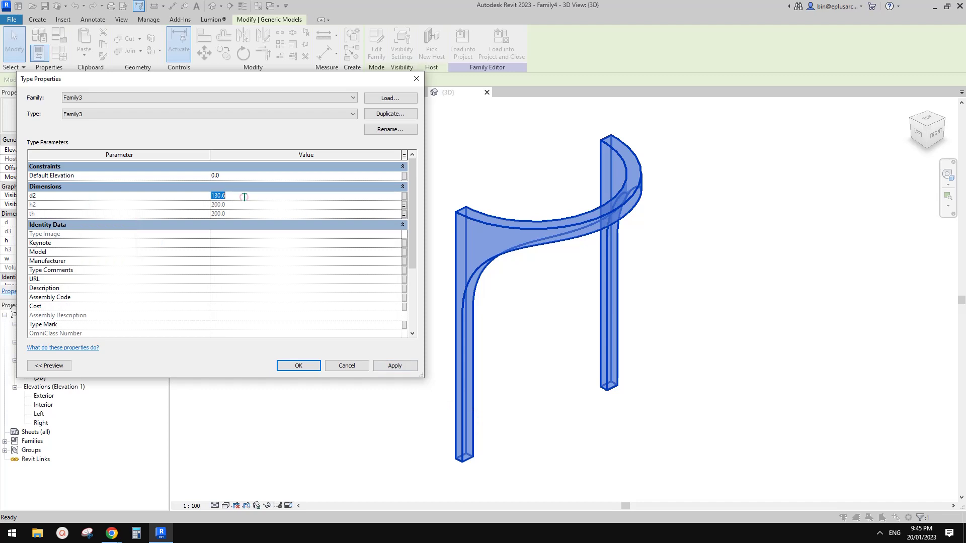
Step: Set the arch's d2 to 300
text(3)
text(30)
click(395, 366)
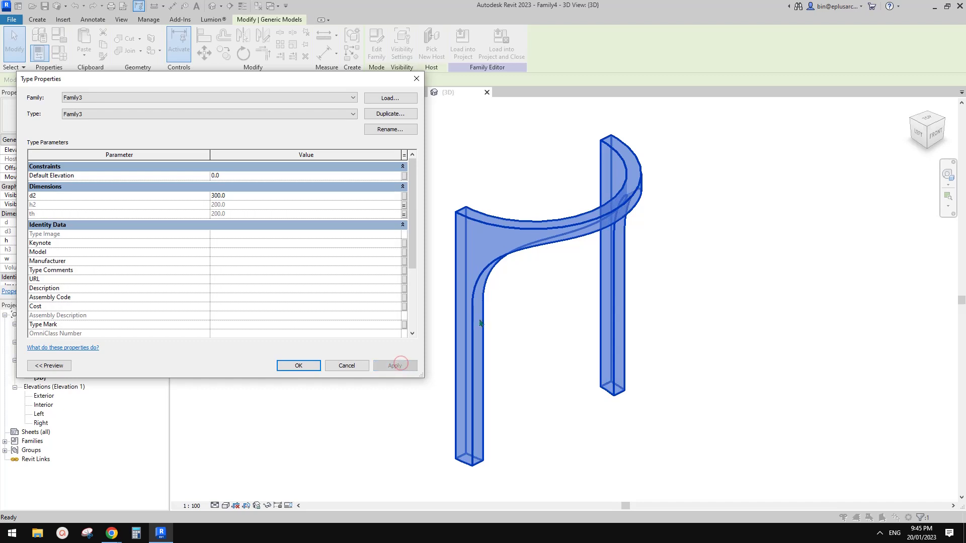
click(403, 196)
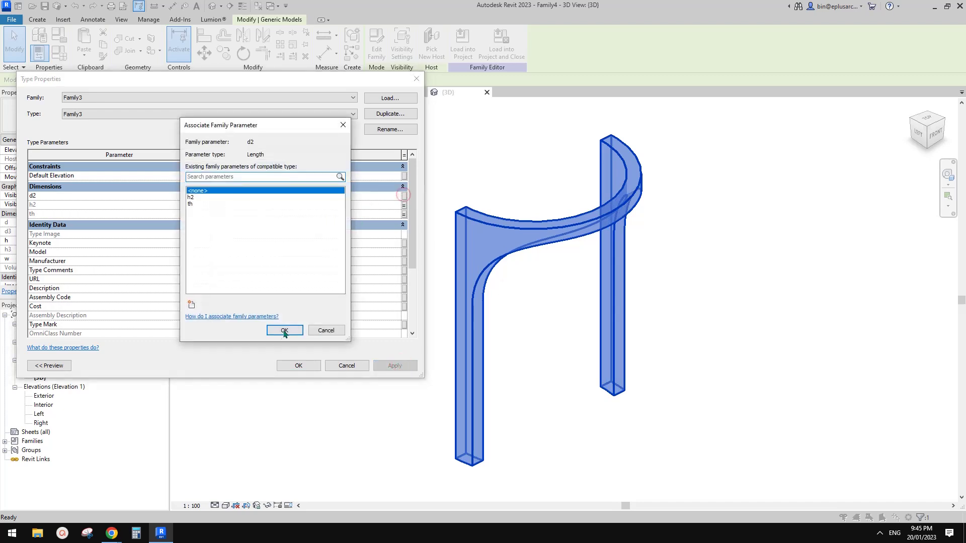
click(275, 332)
Step: Associate the arch's d2 with a new type-based family parameter named d2 and accept the type properties
click(403, 196)
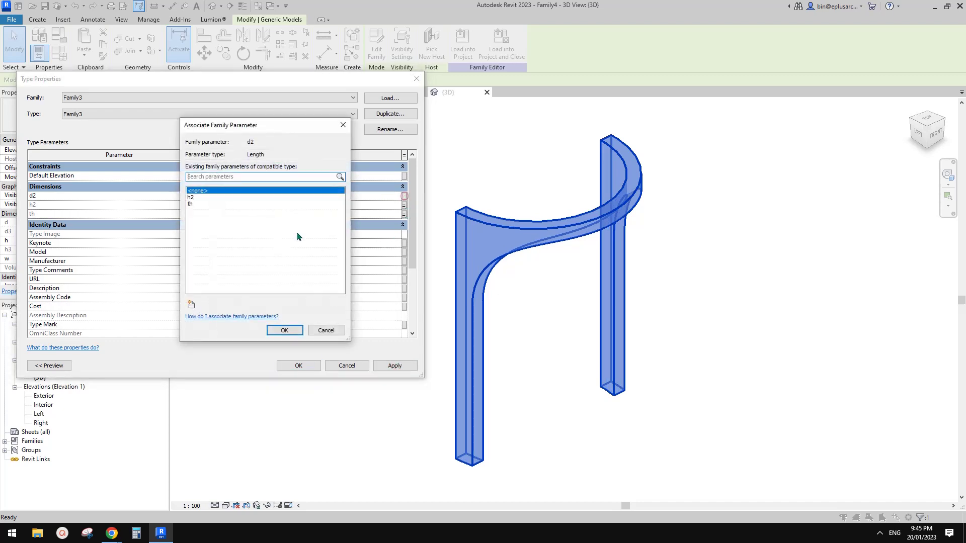
click(191, 305)
text(d3)
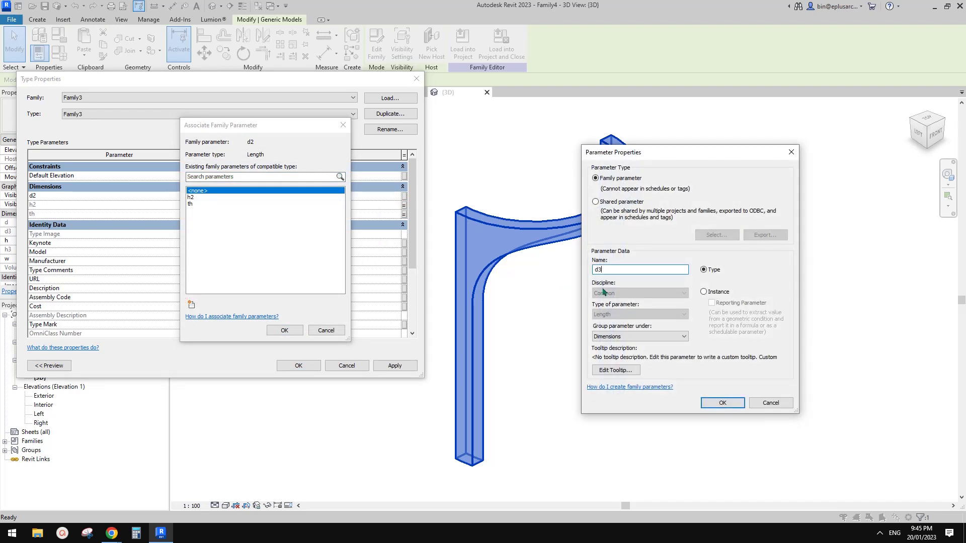
text(2)
click(720, 404)
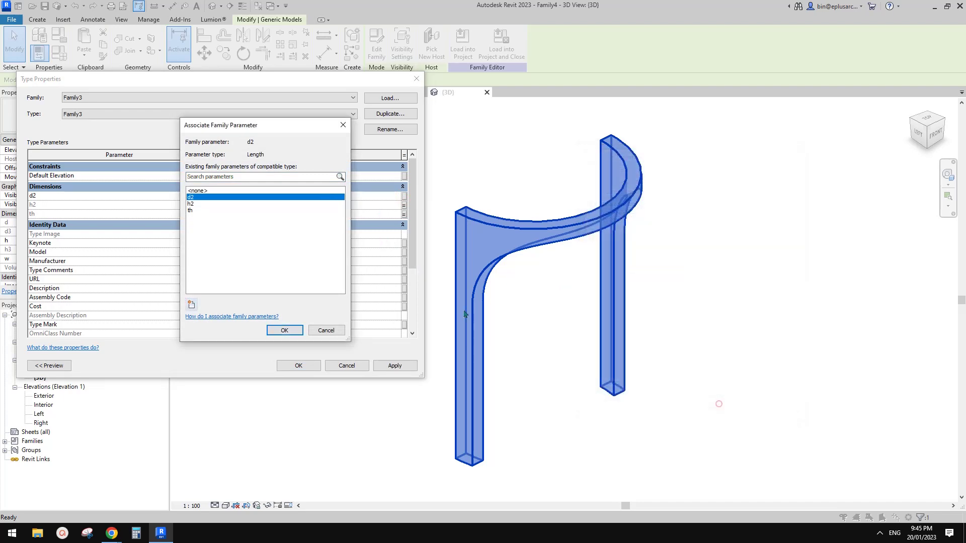
click(282, 331)
click(294, 365)
Step: Deselect the arch and close all inactive views
middle_drag(524, 268, 528, 277)
click(424, 192)
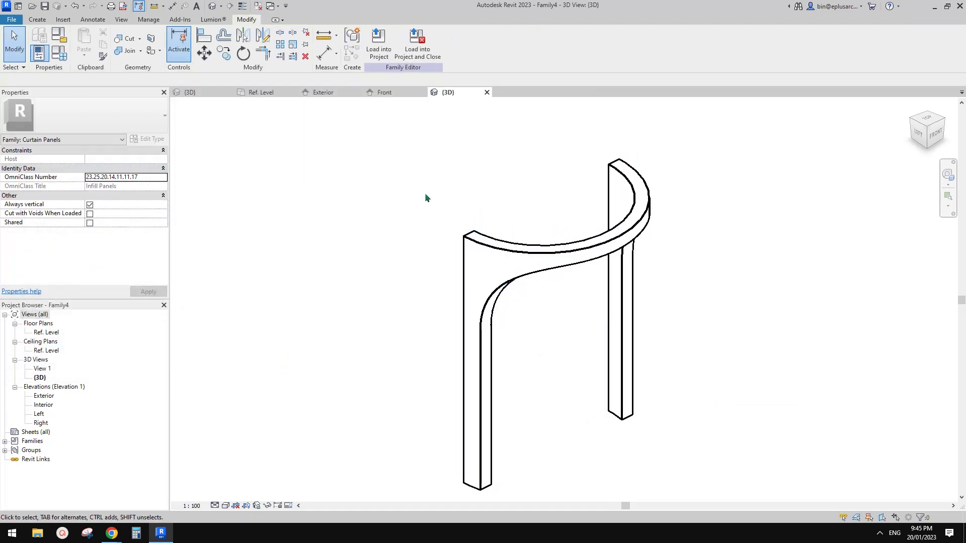
click(258, 6)
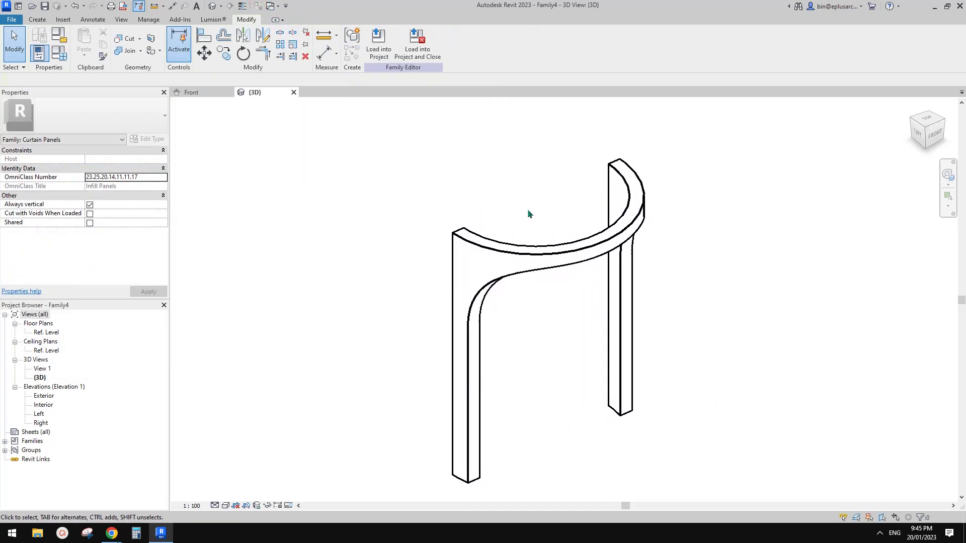
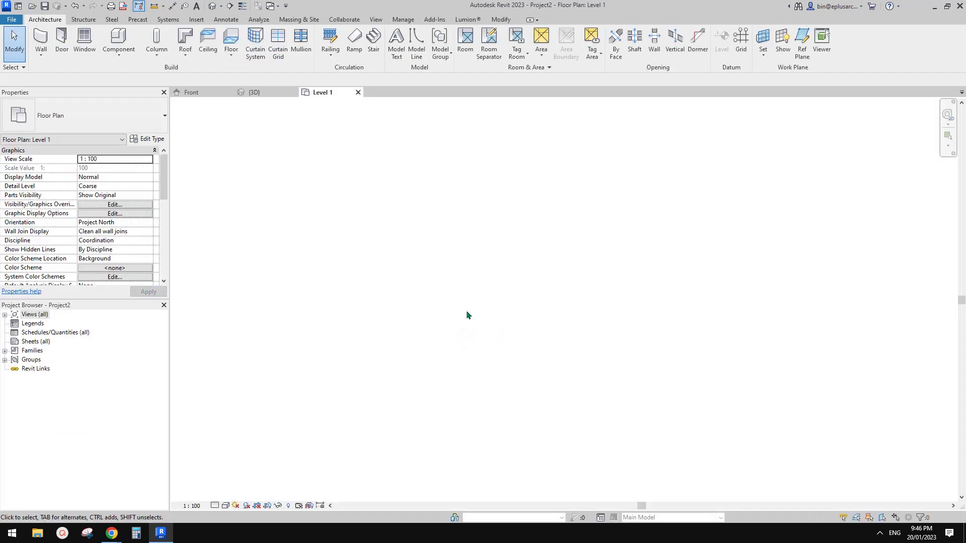
Step: Draw a wall of type Curtain Wall 1 about 4700 mm long at roughly 17 degrees on the Level 1 plan
click(63, 111)
key(Escape)
key(w)
key(a)
click(64, 116)
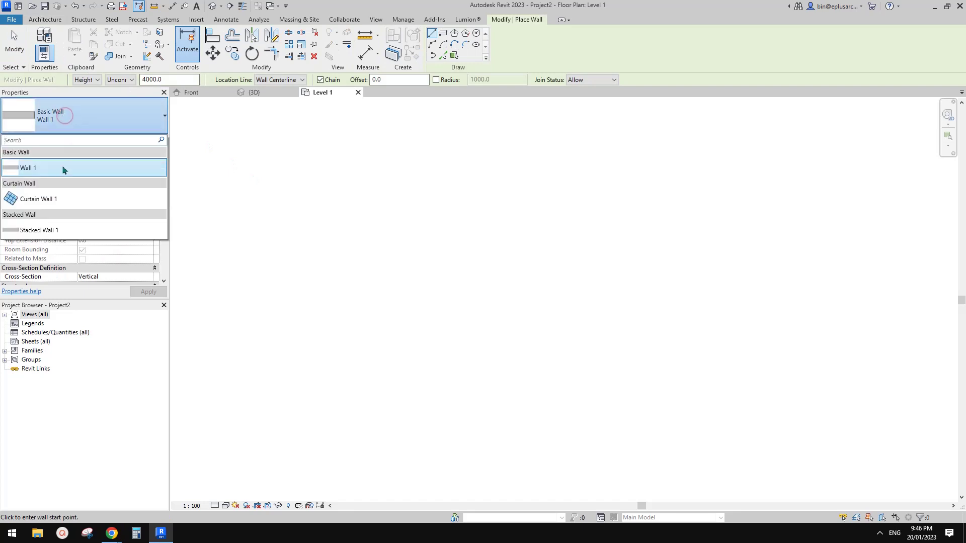
click(45, 199)
click(377, 350)
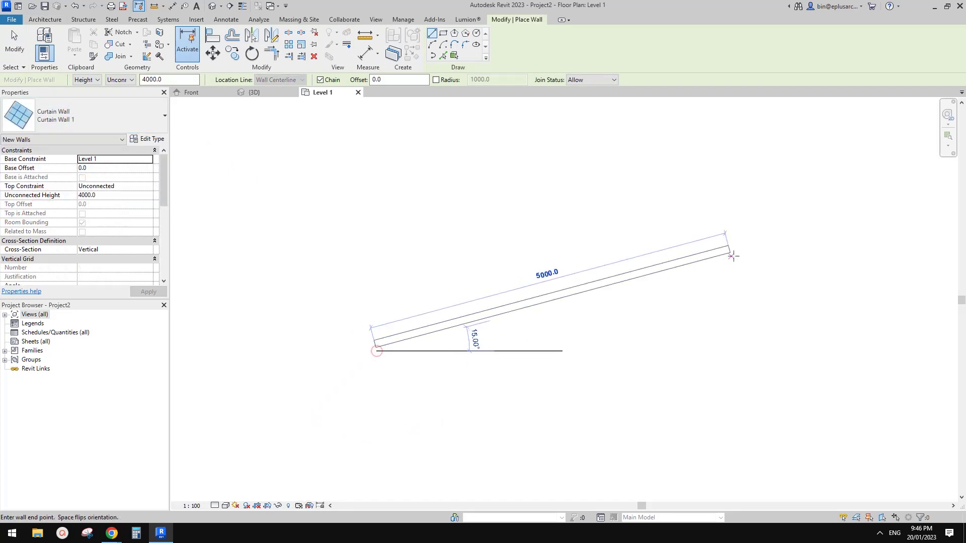
click(707, 252)
key(Escape)
key(Escape)
Step: Open the default 3D view and bring up the type properties of the new curtain wall
click(213, 6)
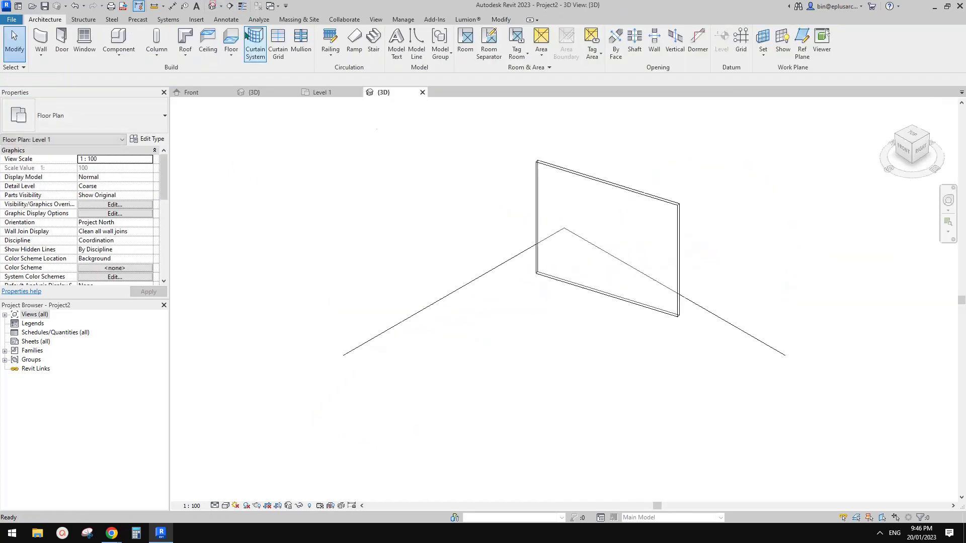
shift+middle_drag(587, 292, 524, 274)
scroll(453, 275, up, 2)
click(492, 265)
shift+middle_drag(448, 283, 529, 288)
click(144, 142)
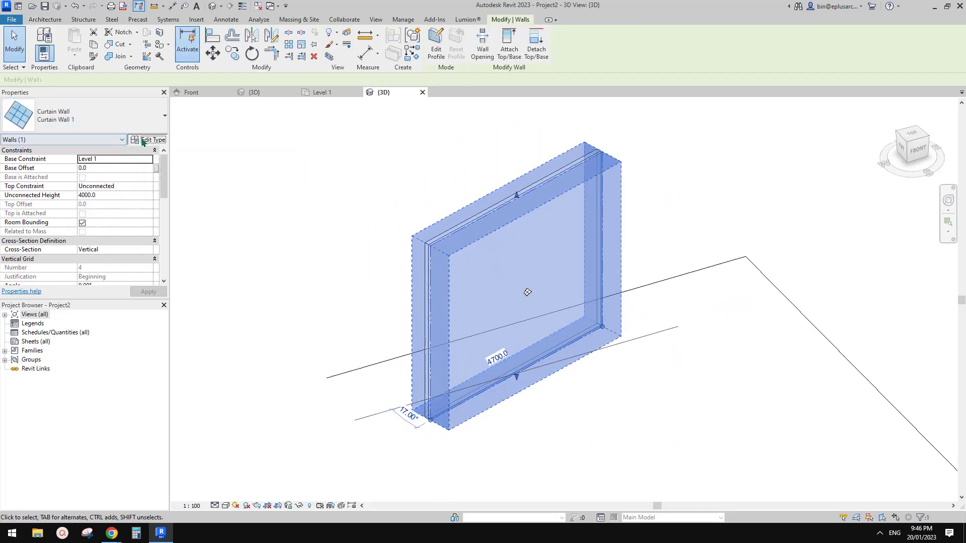
click(146, 140)
Step: Try to assign Curtain Wall : Curtain Wall 1 as the wall type's curtain panel
click(306, 194)
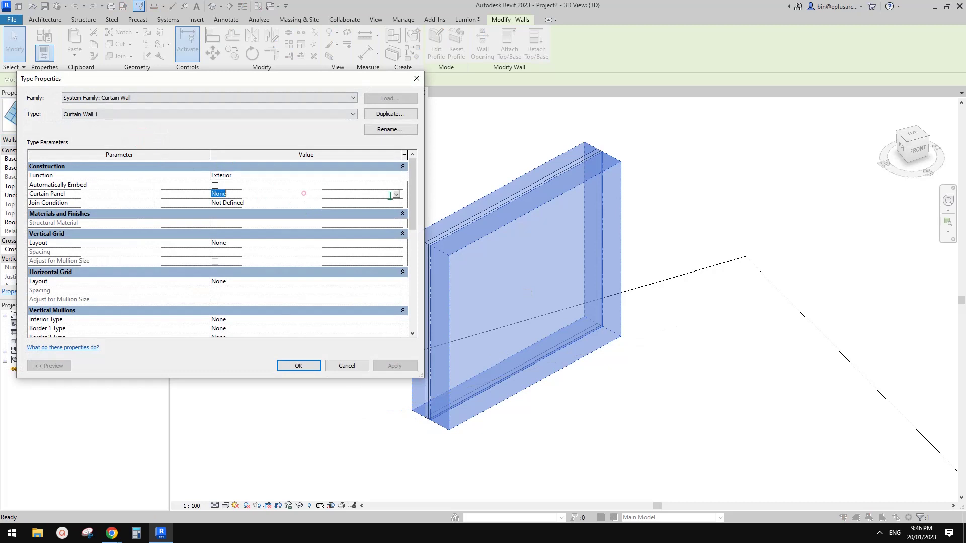
click(360, 202)
click(396, 194)
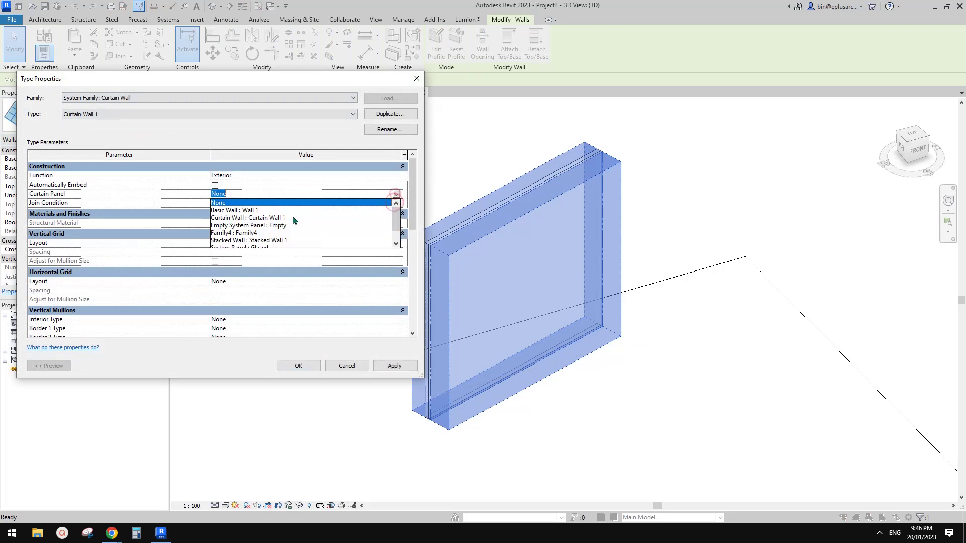
click(251, 217)
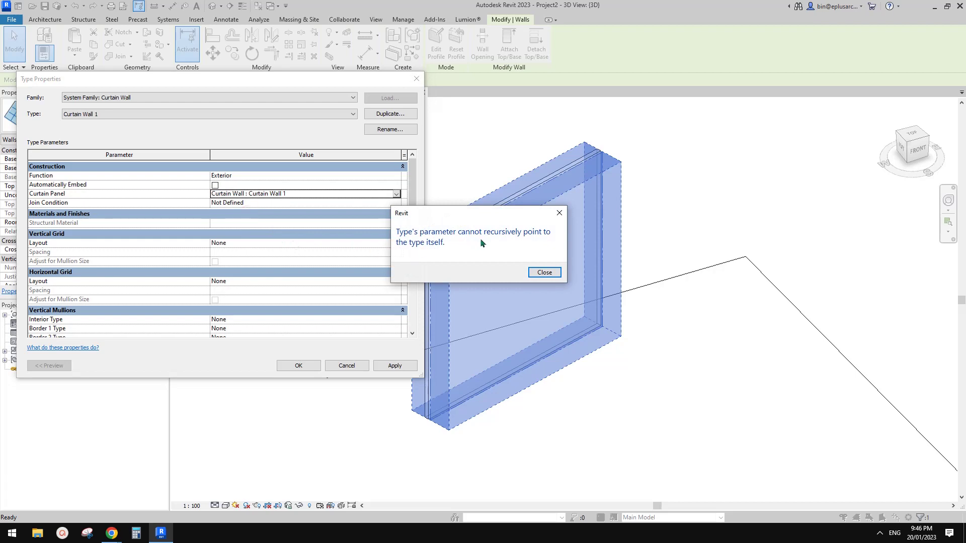
key(Return)
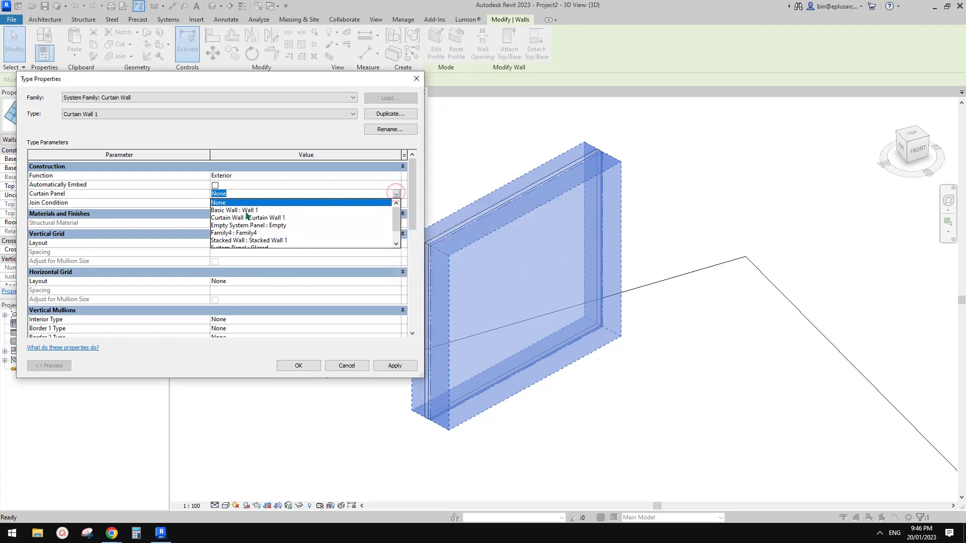
Step: Set the wall type's curtain panel to Family4 : Family4
click(243, 232)
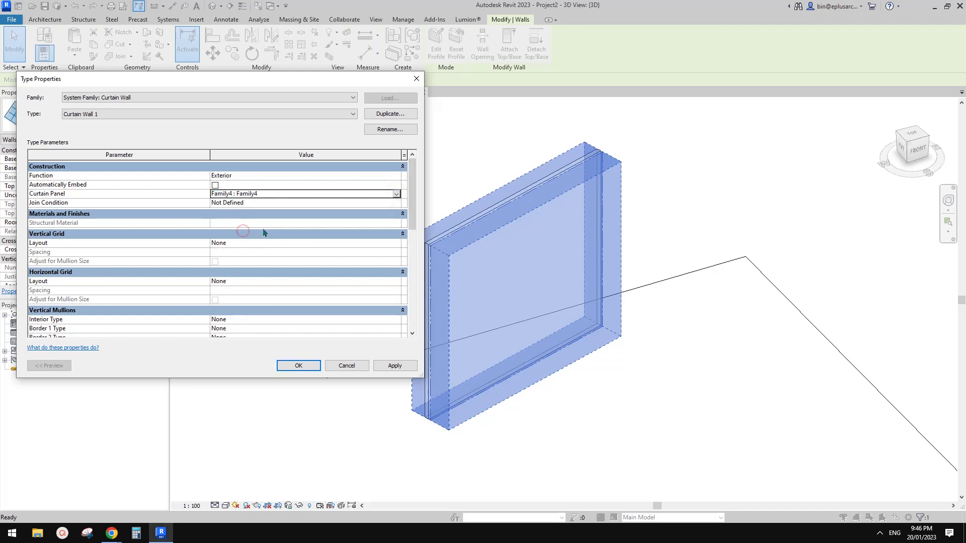
click(396, 194)
click(396, 195)
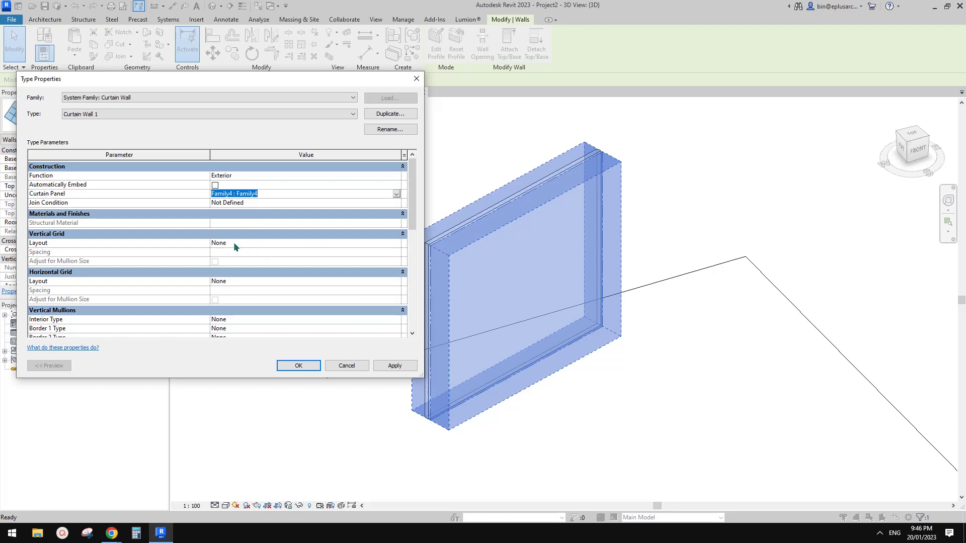
Step: Set the horizontal grid layout to Fixed Distance with a spacing of 3000
click(246, 282)
click(397, 283)
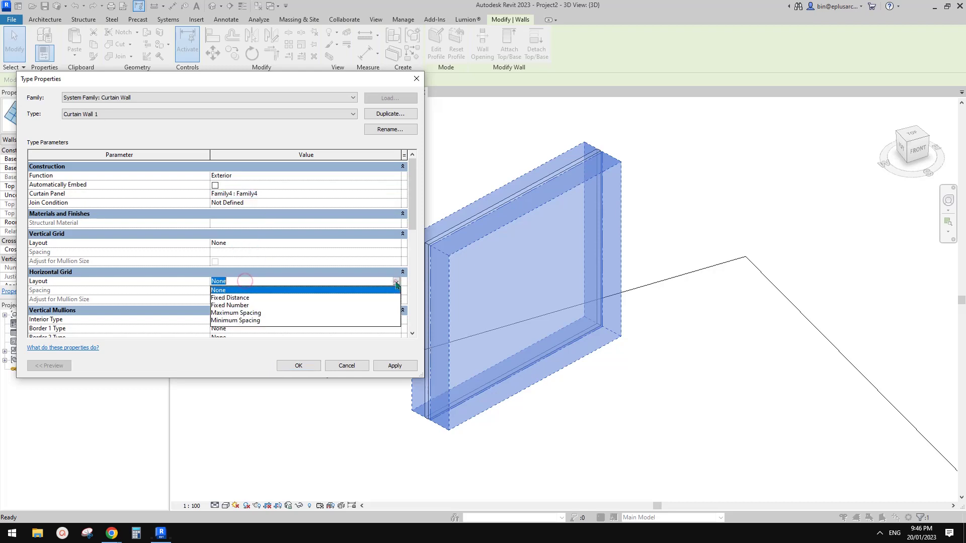
click(237, 297)
click(248, 291)
text(3000)
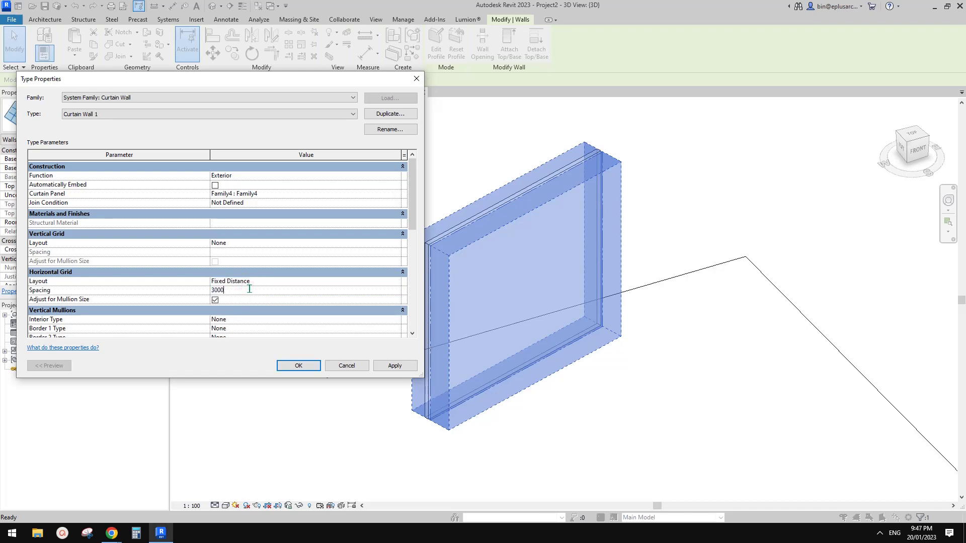
Step: Set the vertical grid layout to Fixed Distance
click(265, 243)
click(396, 243)
click(395, 244)
click(396, 244)
click(239, 259)
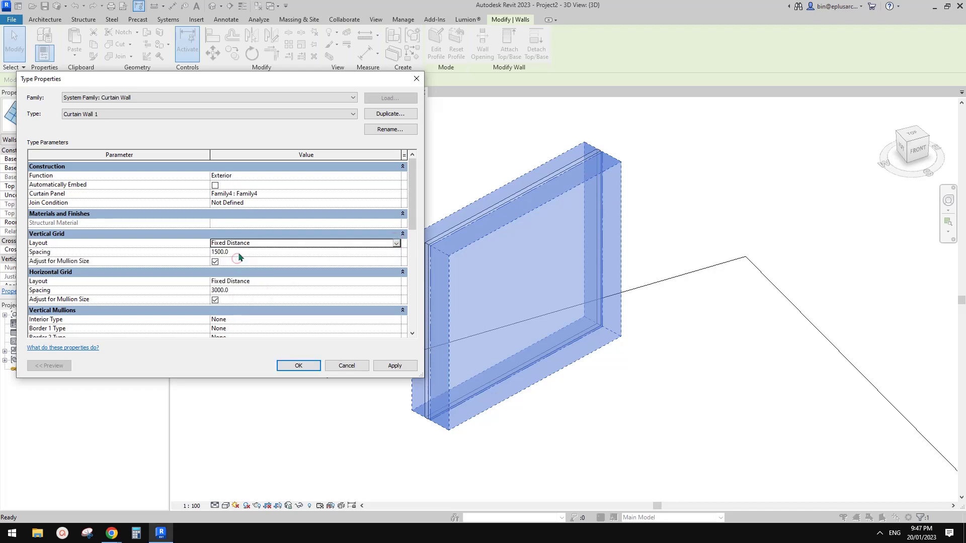
Step: Set the vertical grid to Maximum Spacing of 2400 and the horizontal grid spacing to 3600, and accept the type properties
click(396, 244)
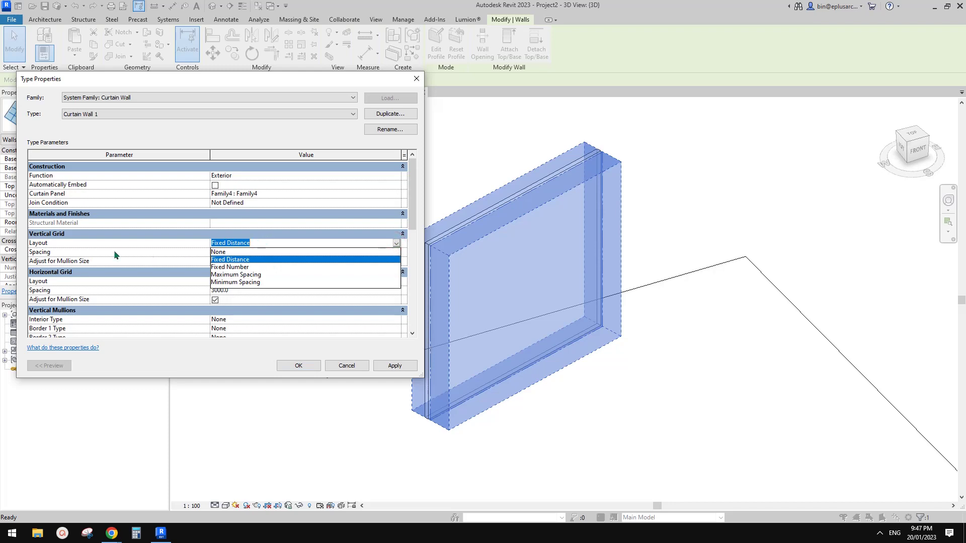
click(252, 274)
click(253, 252)
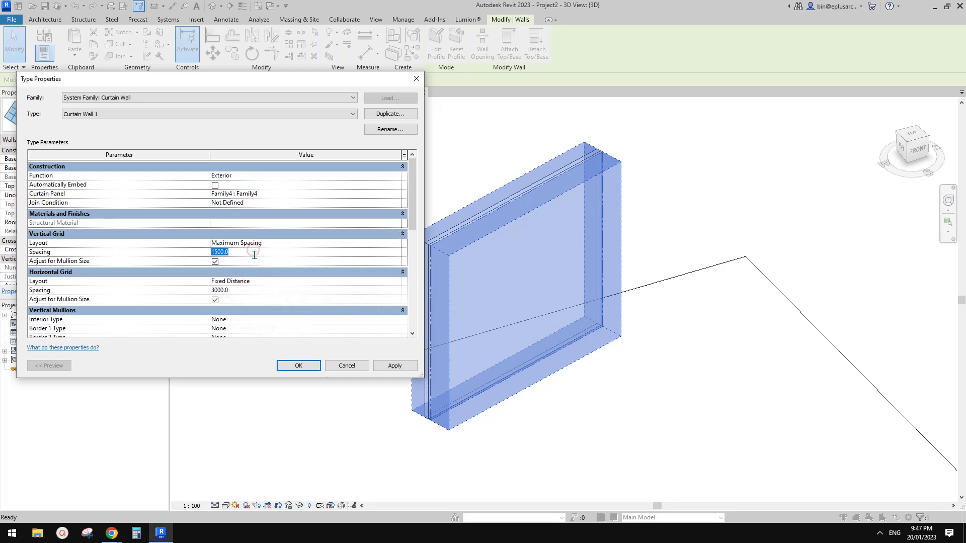
click(250, 291)
click(288, 253)
click(261, 290)
click(393, 365)
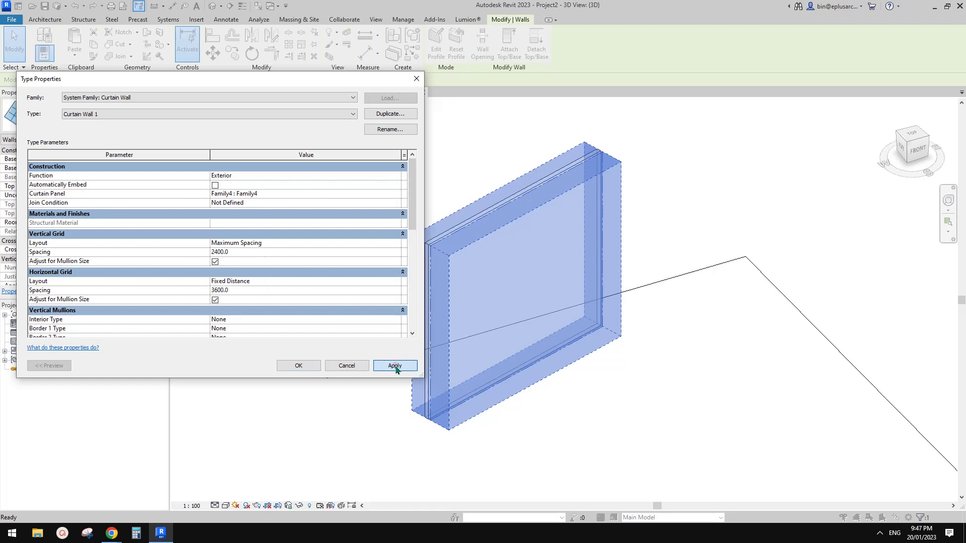
click(303, 367)
key(Escape)
Step: Examine the arched panels in the curtain wall from the front in 3D
middle_drag(554, 328, 679, 259)
scroll(543, 330, down, 1)
click(530, 341)
scroll(502, 249, up, 3)
key(Escape)
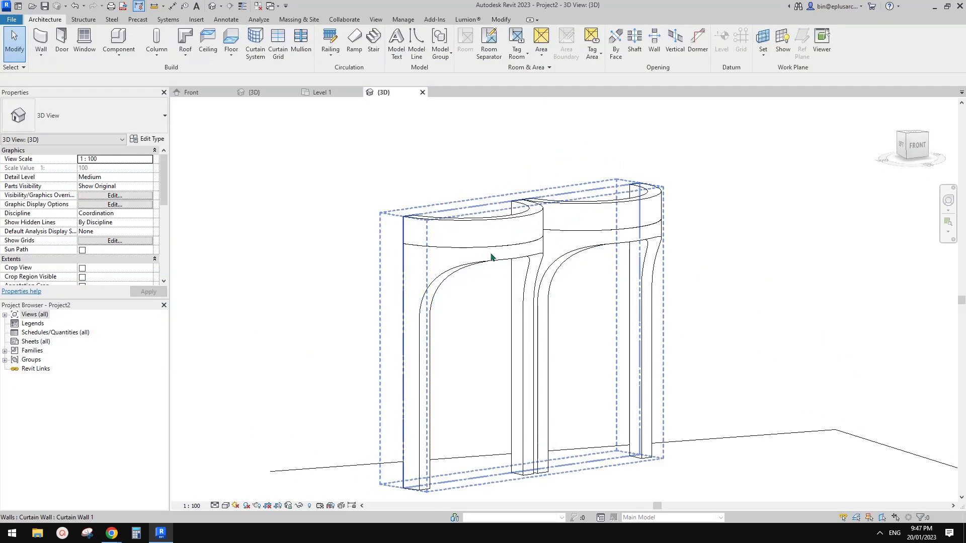
click(487, 247)
shift+middle_drag(487, 249, 538, 232)
key(Escape)
Step: Stretch the curtain wall's top edge upward to a height of about 6070 mm
click(537, 224)
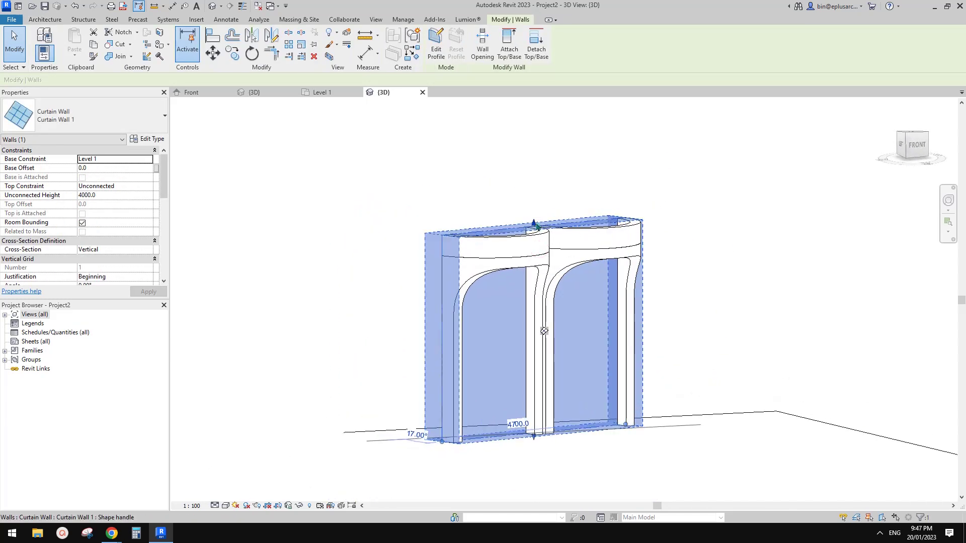
drag(538, 201, 539, 168)
shift+middle_drag(584, 192, 578, 246)
key(Escape)
middle_drag(550, 186, 554, 286)
Step: Set the curtain wall's unconnected height to 7200
click(551, 216)
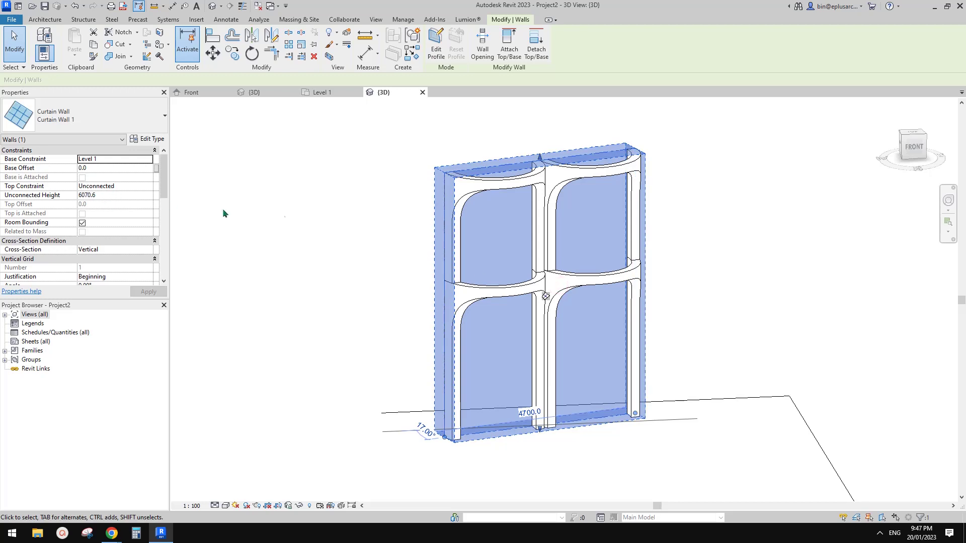
shift+middle_drag(224, 214, 307, 237)
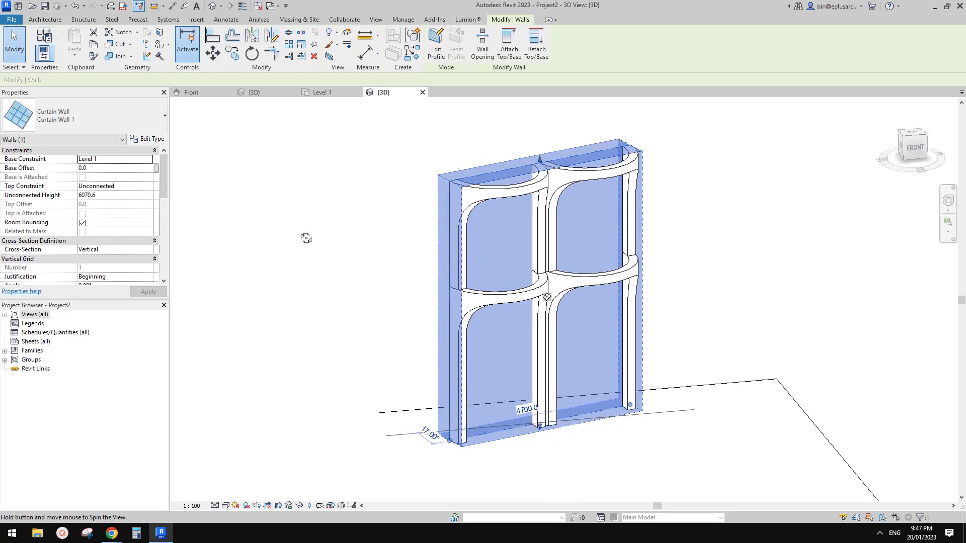
click(118, 196)
text(73)
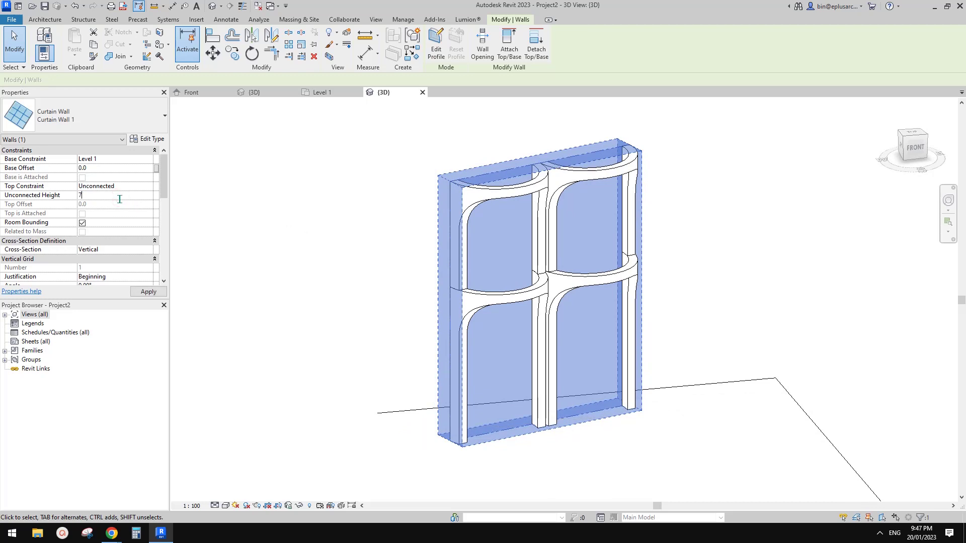
scroll(342, 207, down, 1)
shift+middle_drag(423, 247, 531, 302)
key(Escape)
Step: Stretch the far end of the curtain wall to make the wall about 13900 mm long
click(490, 163)
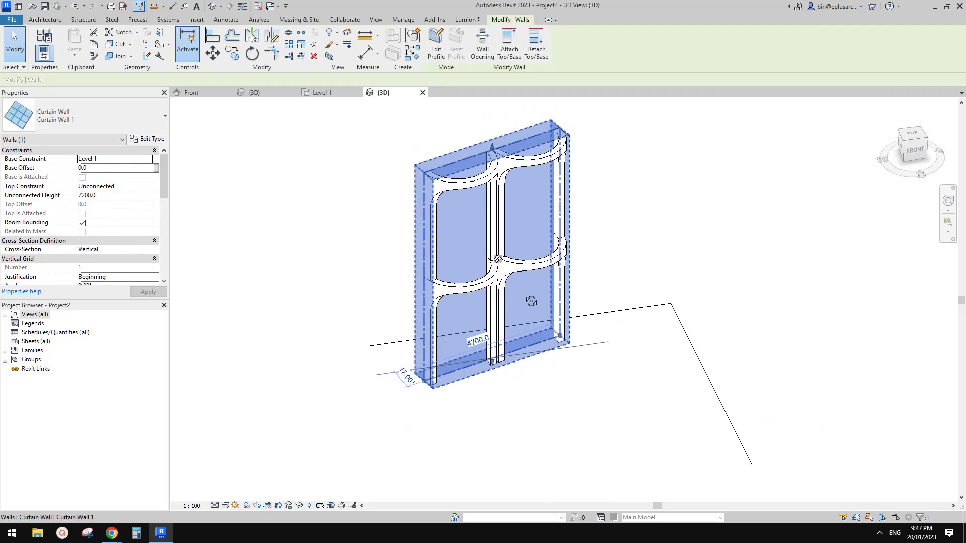
click(560, 238)
middle_drag(580, 258, 528, 293)
key(Escape)
click(514, 305)
drag(515, 365, 801, 305)
key(Escape)
shift+middle_drag(801, 306, 546, 336)
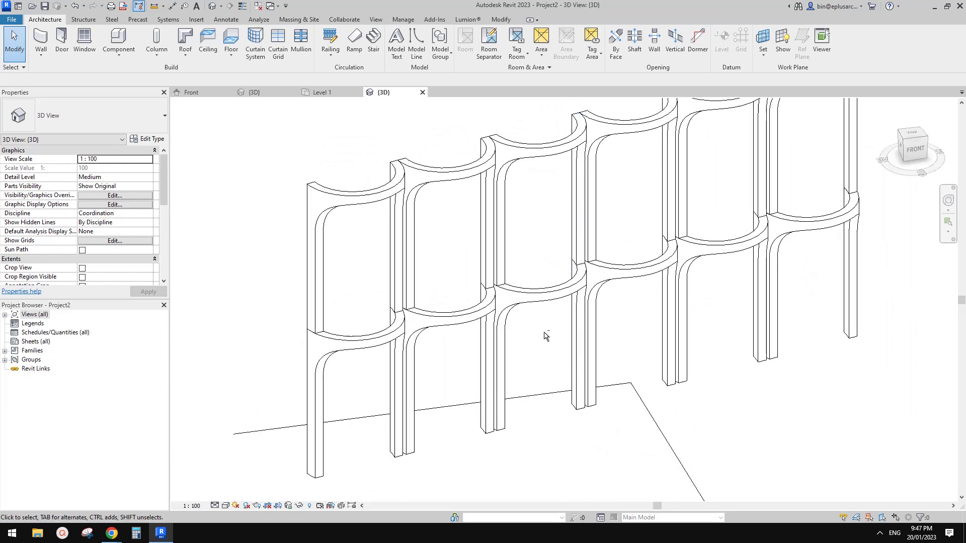
middle_drag(455, 338, 490, 304)
click(487, 293)
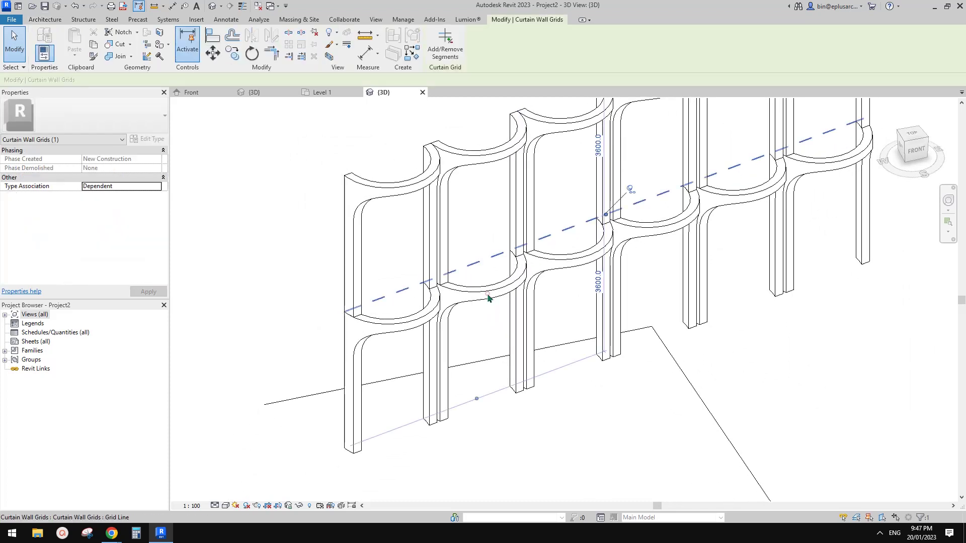
key(Escape)
click(443, 263)
key(Escape)
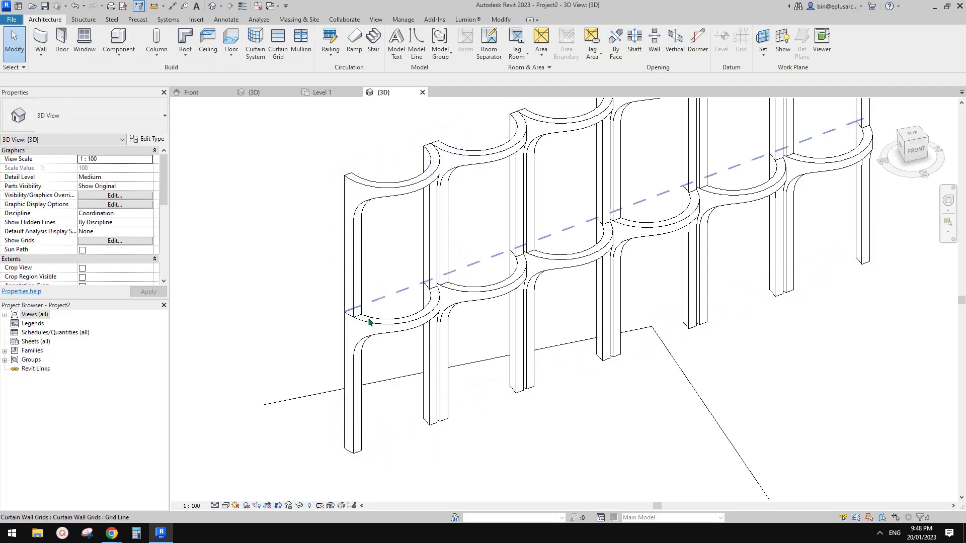
Step: Set the curtain wall type's vertical grid spacing to 1800 and accept the type properties
click(384, 192)
click(149, 139)
click(231, 254)
text(1800.0)
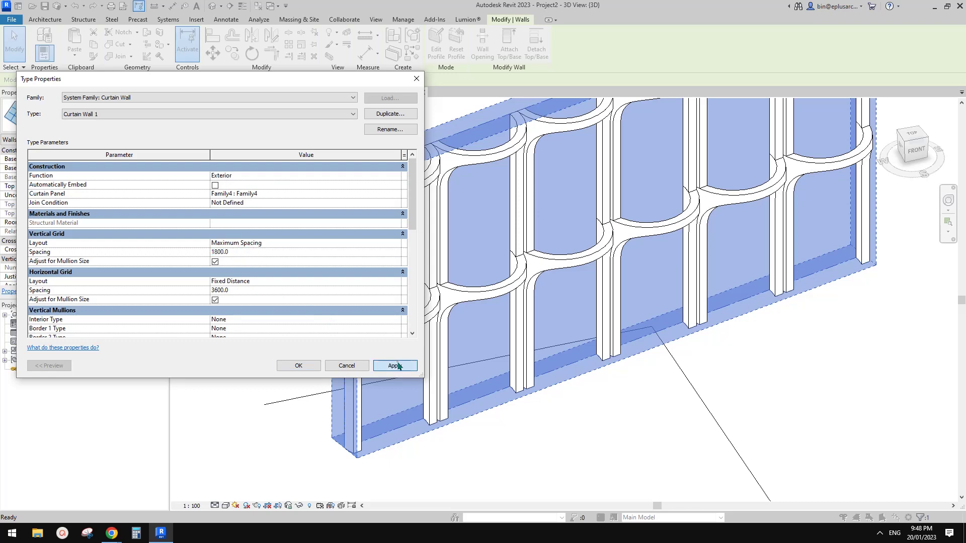
click(396, 364)
click(315, 365)
shift+middle_drag(322, 357, 440, 267)
key(Tab)
key(Escape)
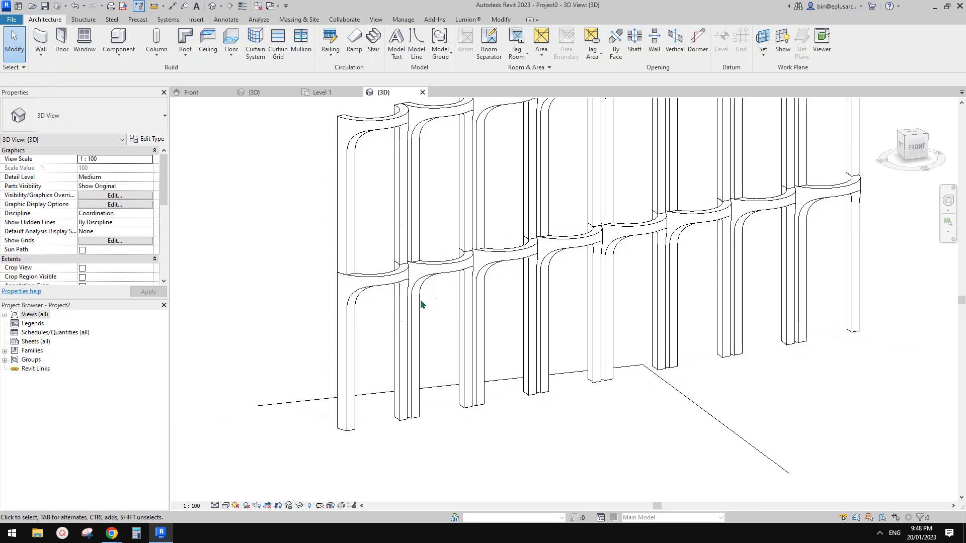
Step: Set the curtain wall type's horizontal grid spacing to 3000, accept the type properties and deselect the wall
click(340, 263)
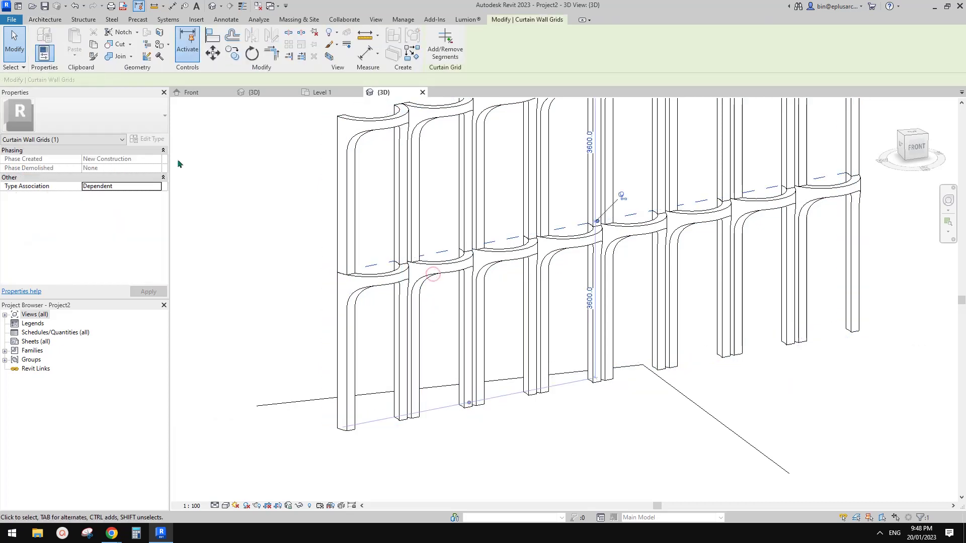
key(Escape)
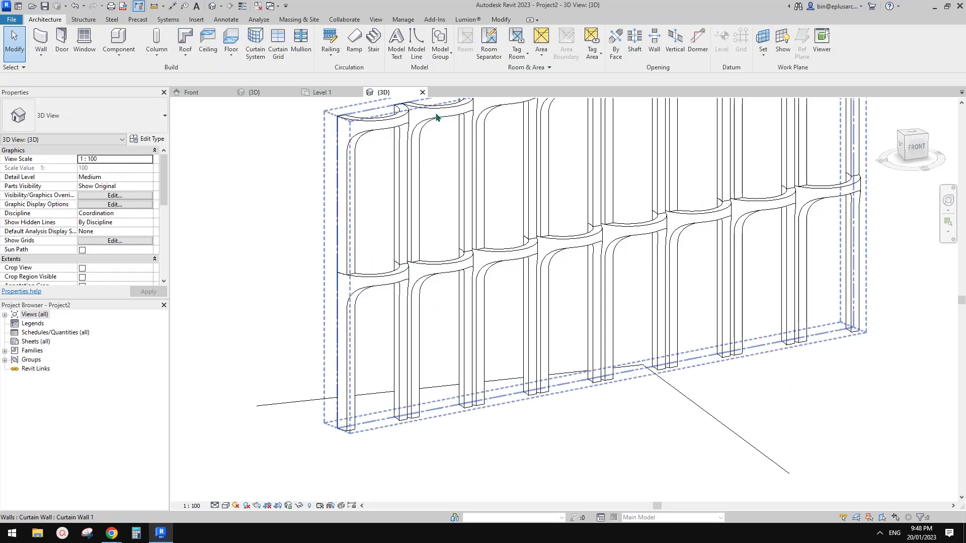
click(436, 115)
click(146, 139)
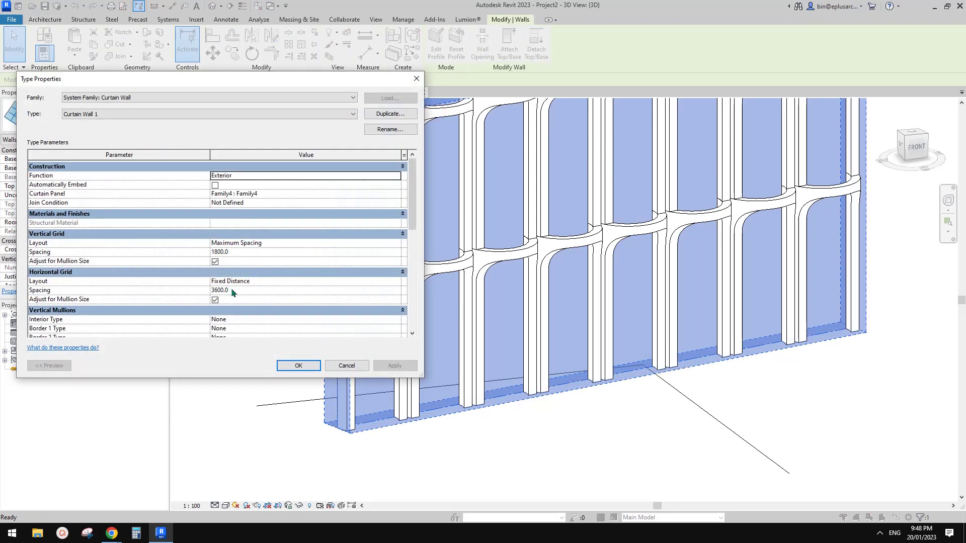
click(244, 290)
text(3)
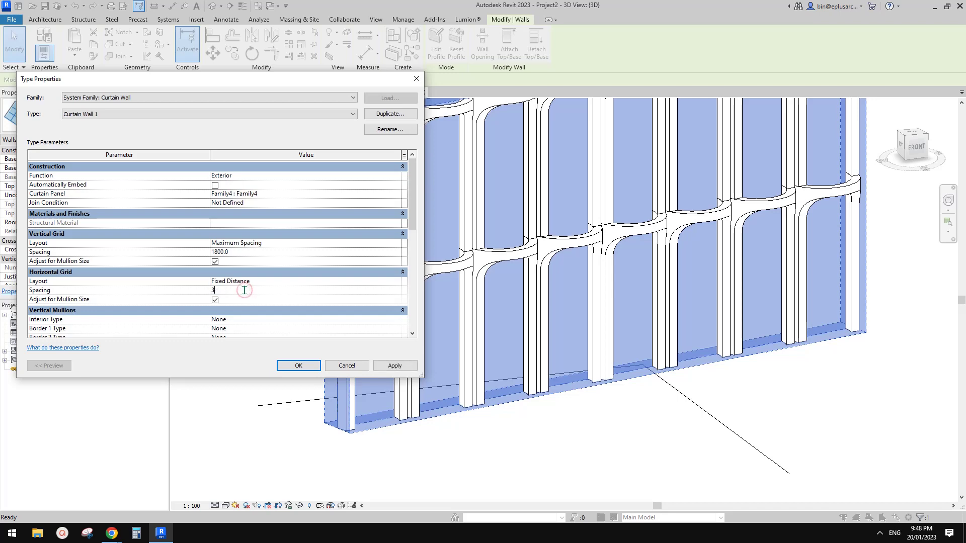
click(395, 364)
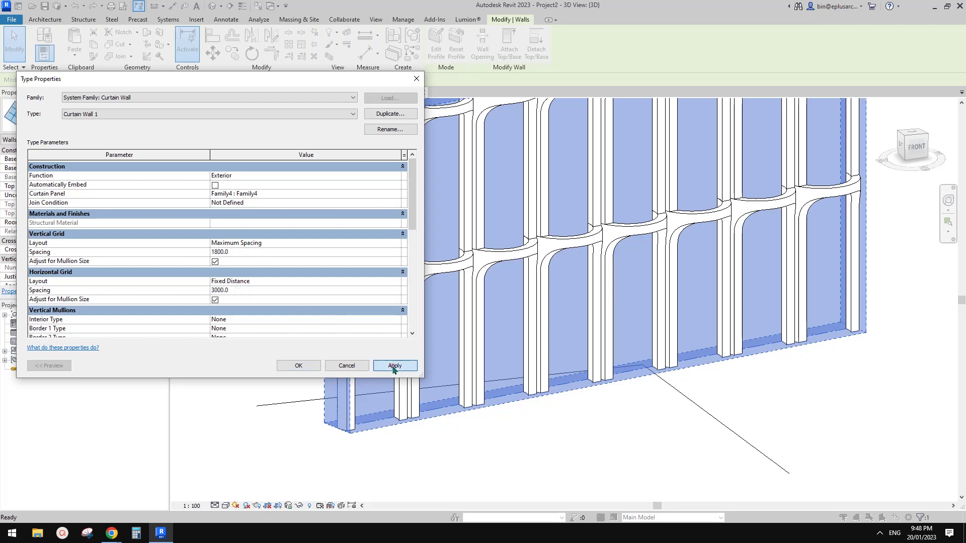
click(299, 365)
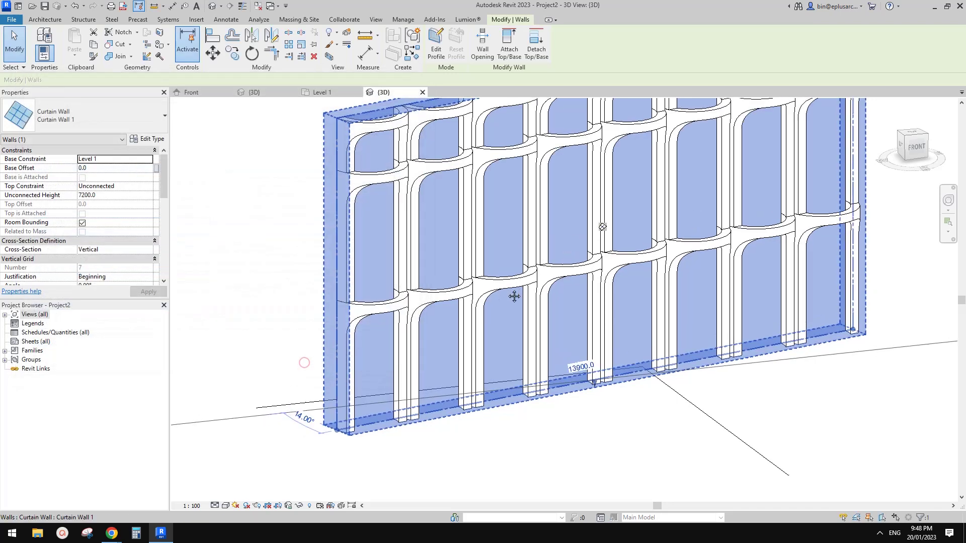
key(Escape)
shift+middle_drag(510, 307, 505, 282)
scroll(503, 211, up, 2)
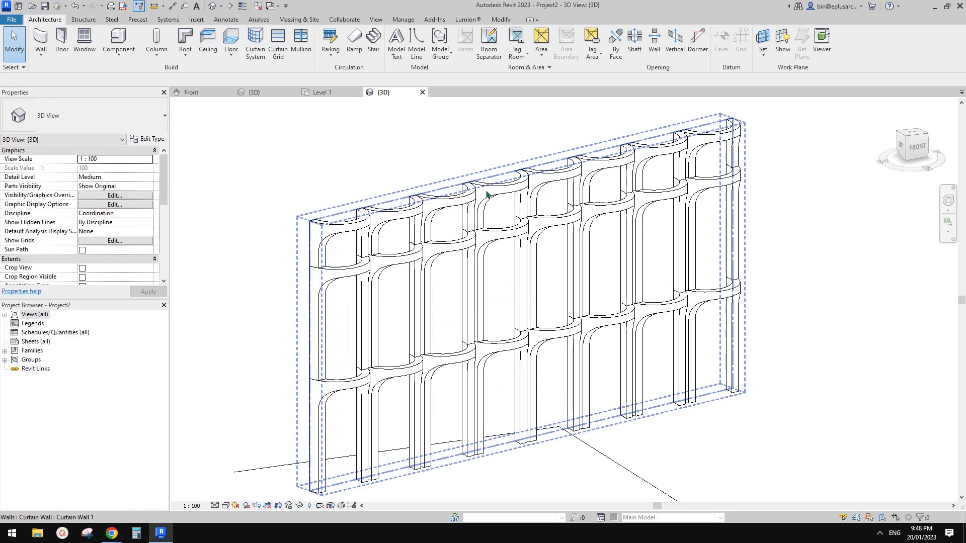
shift+middle_drag(502, 205, 551, 325)
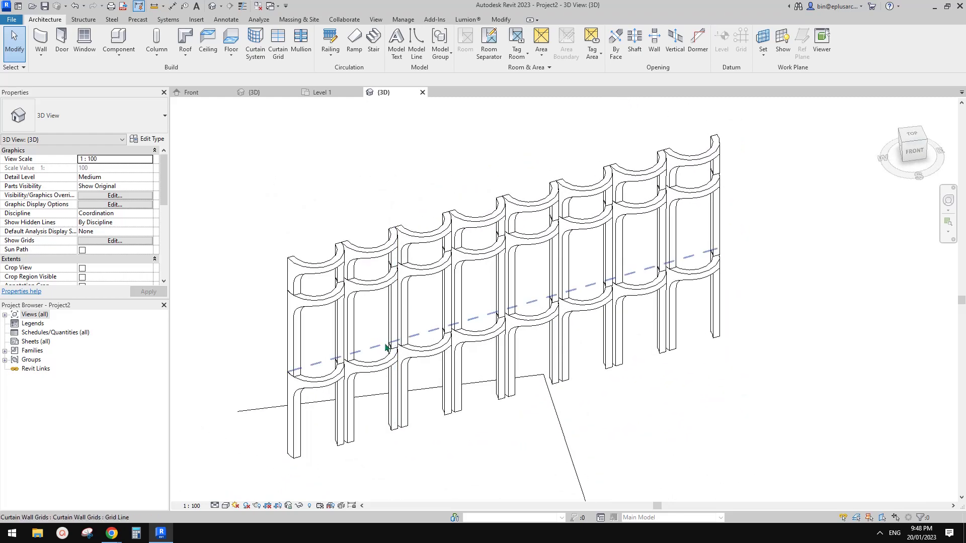
Step: Set the curtain panel type's th and h2 to 150 and d2 to 200, using the first bottom-row panel, and accept the type properties
scroll(380, 368, up, 2)
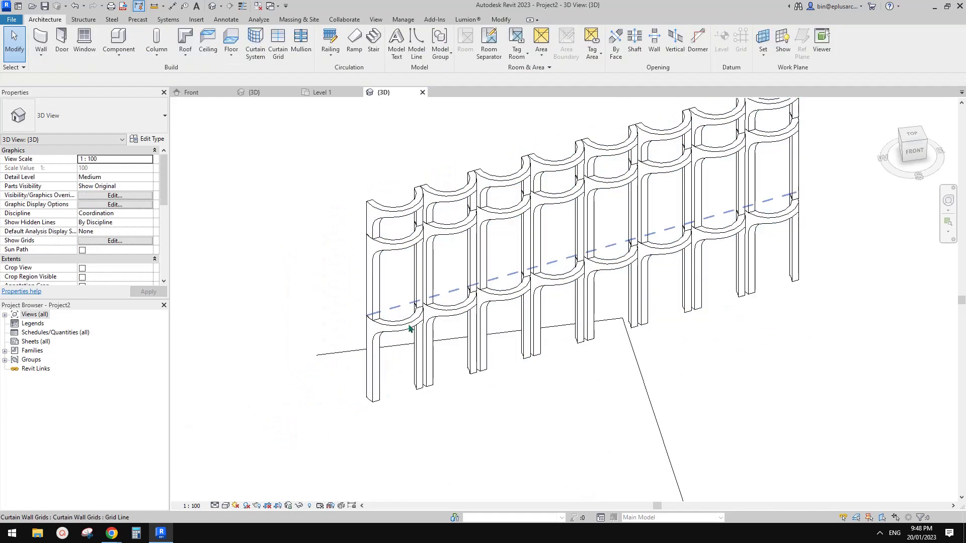
click(409, 329)
shift+middle_drag(408, 328, 367, 384)
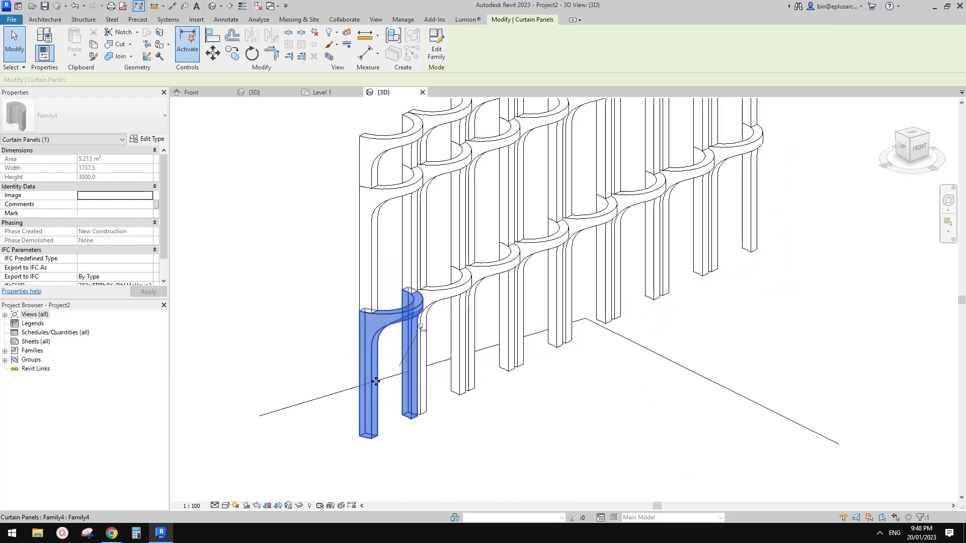
key(Escape)
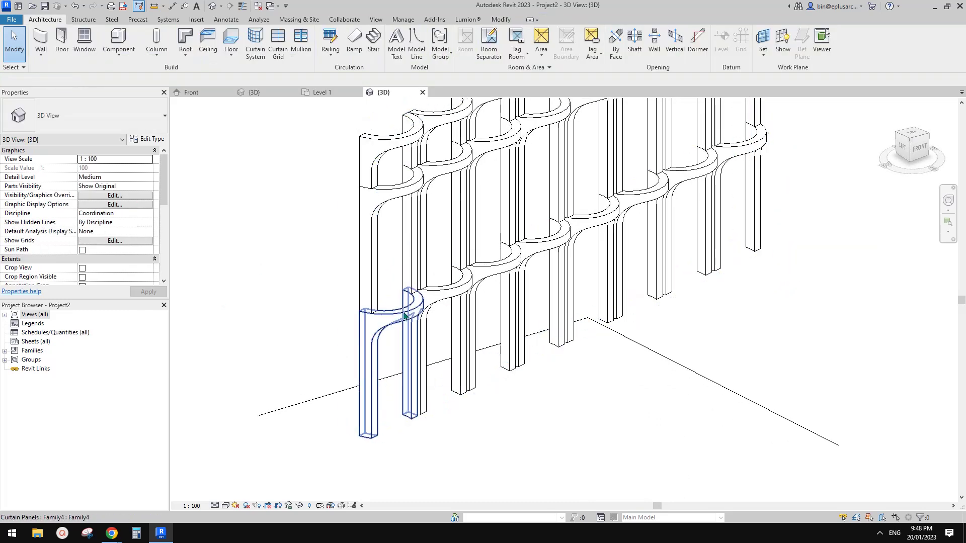
click(405, 316)
shift+middle_drag(405, 316, 427, 344)
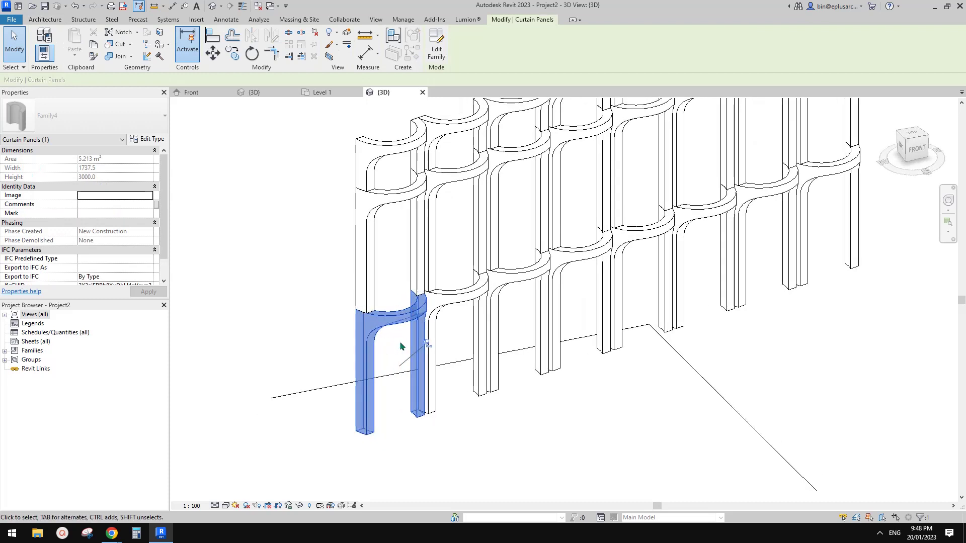
click(149, 141)
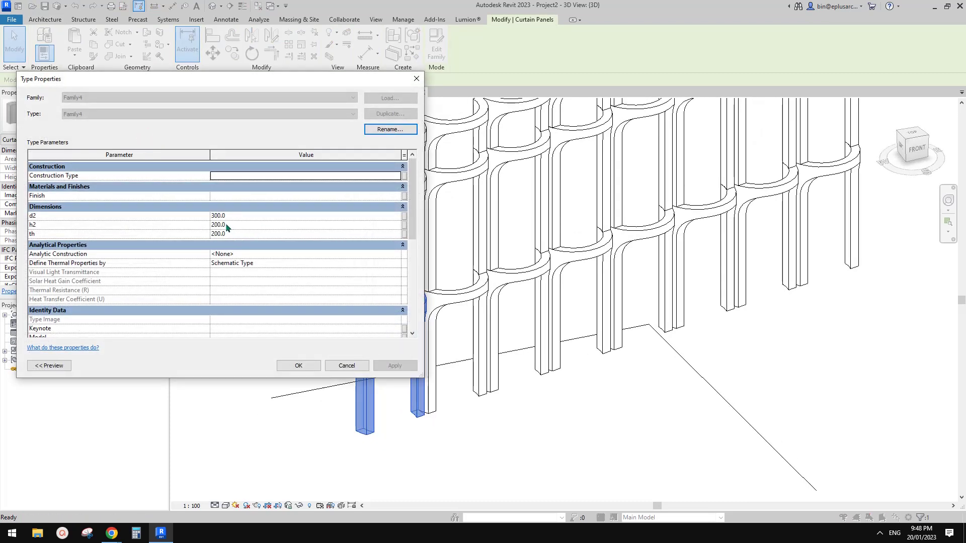
click(239, 235)
text(10)
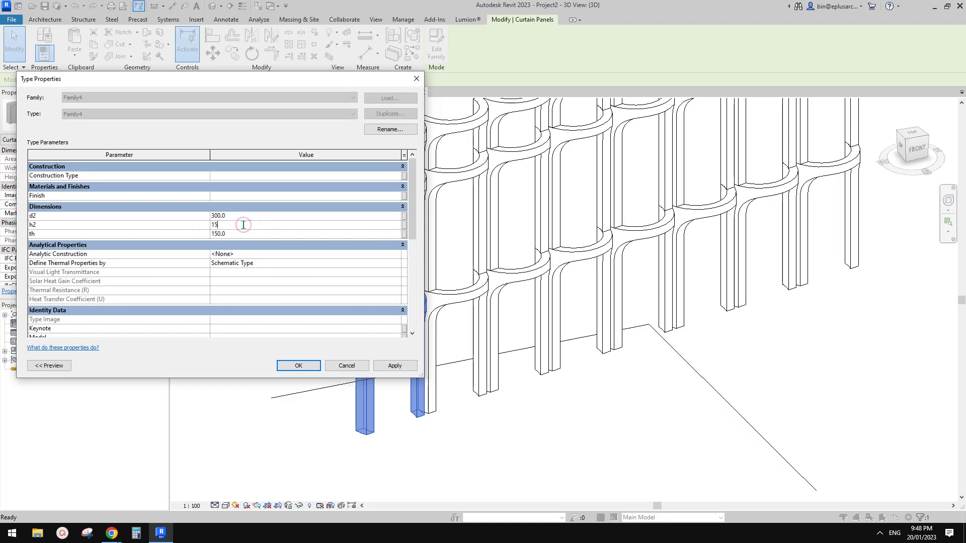
click(241, 217)
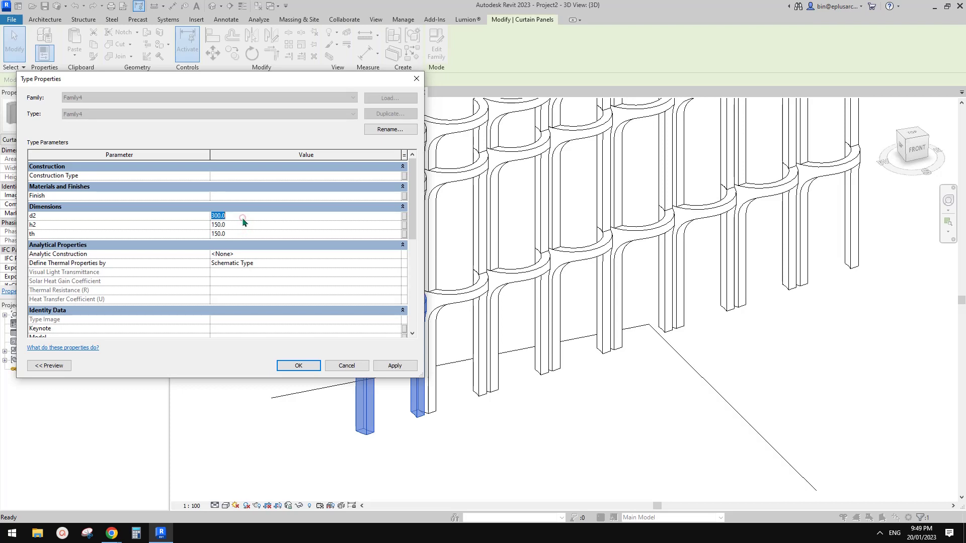
click(299, 366)
key(Escape)
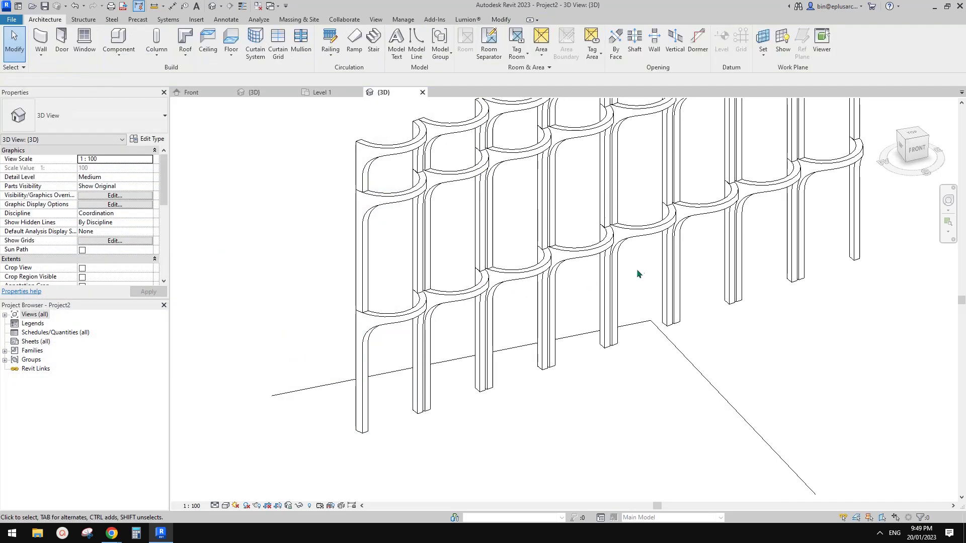
Step: Unpin the first bottom-row curtain panel and duplicate its type under the suggested name
middle_drag(659, 264, 574, 306)
shift+middle_drag(689, 235, 641, 244)
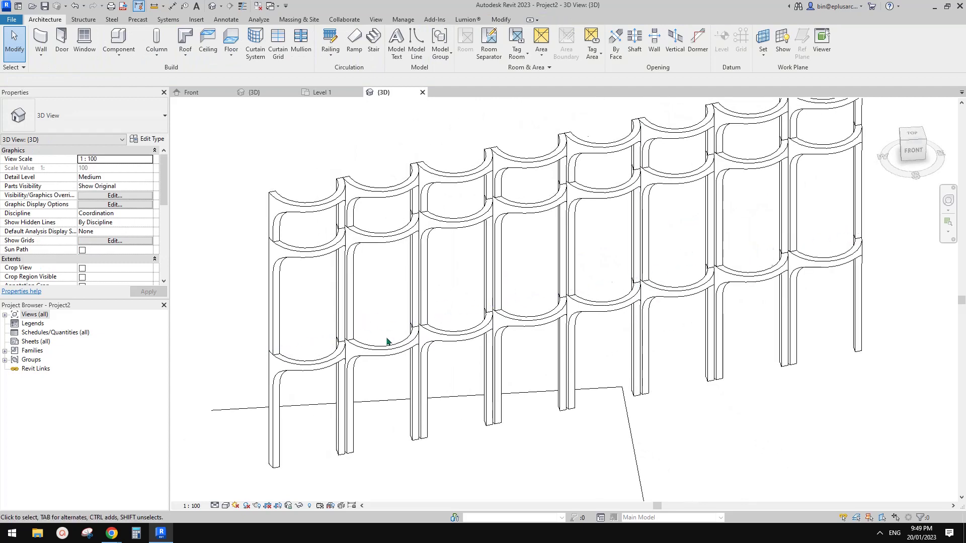
middle_drag(328, 362, 380, 331)
key(Tab)
click(379, 329)
key(Tab)
click(379, 330)
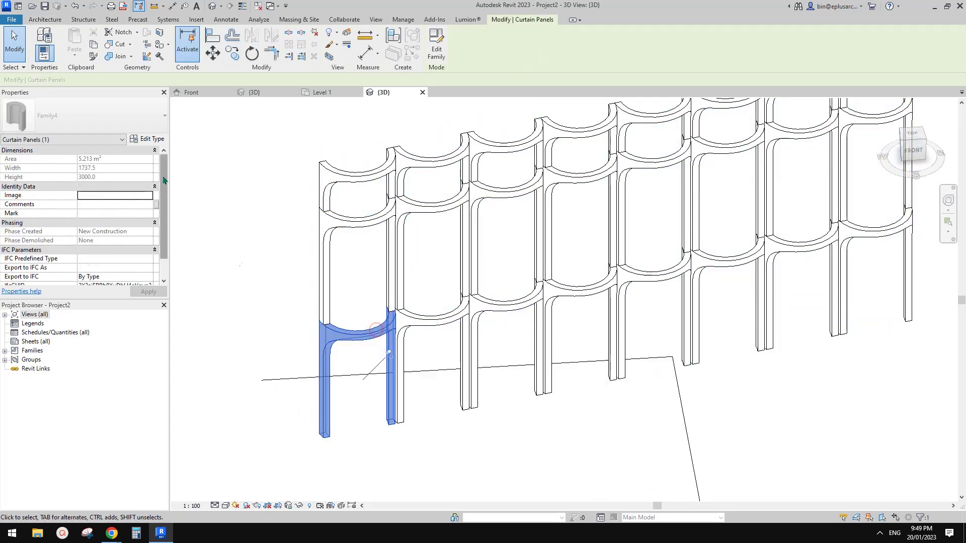
click(144, 137)
key(Escape)
click(147, 139)
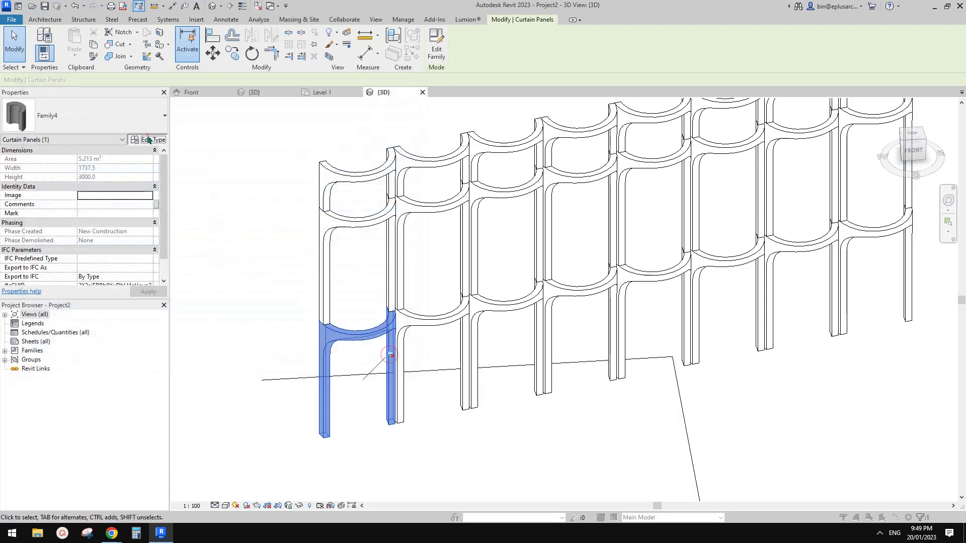
click(390, 113)
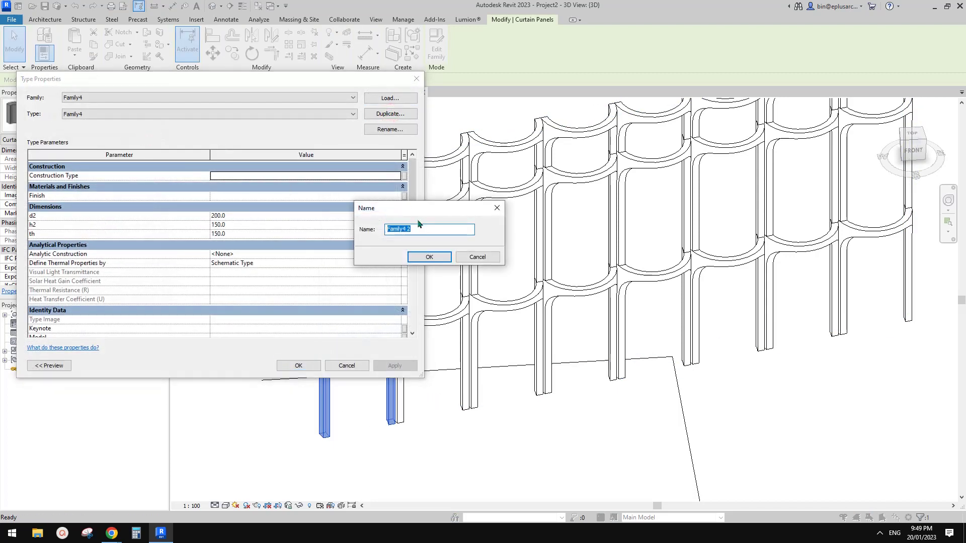
click(429, 256)
Step: Set the duplicated panel type's d2 to 300, increase h2 and th, accept the type properties and deselect the panel
click(245, 217)
text(300)
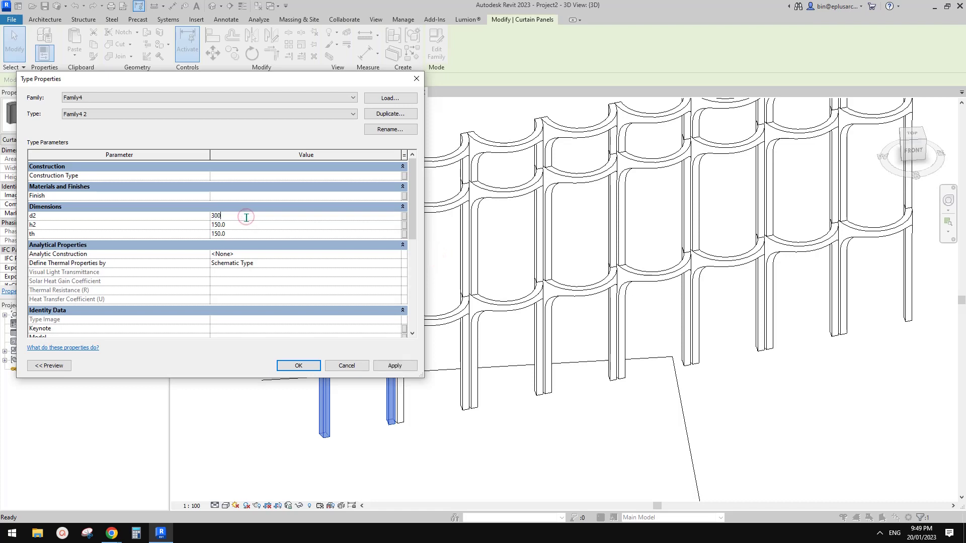
text(300)
click(247, 234)
click(310, 368)
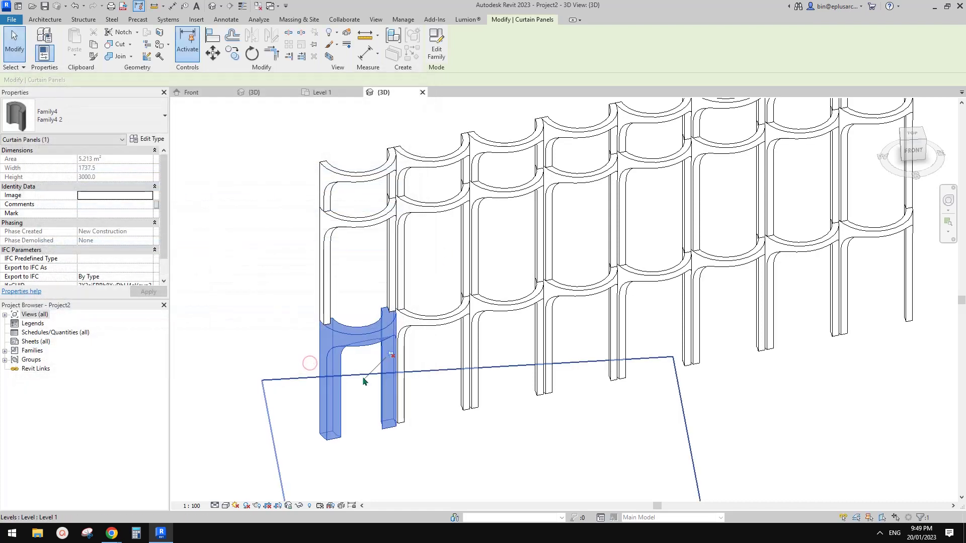
key(Escape)
Step: Examine the first bottom-row panel with its heavier frame against the neighbouring panels from several angles
scroll(367, 373, down, 1)
shift+middle_drag(358, 372, 488, 377)
scroll(394, 363, up, 1)
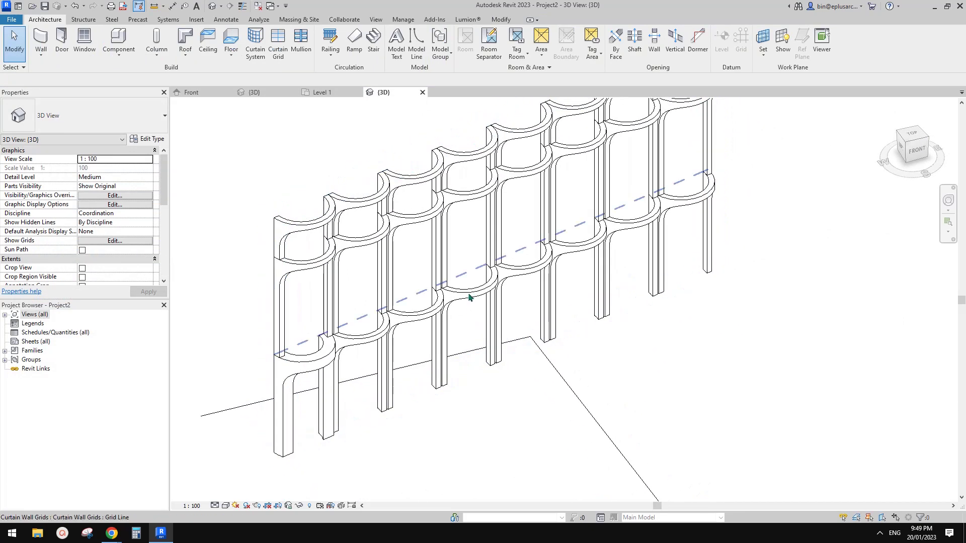
click(476, 333)
scroll(468, 324, up, 4)
key(Escape)
click(458, 314)
scroll(468, 326, down, 5)
key(Escape)
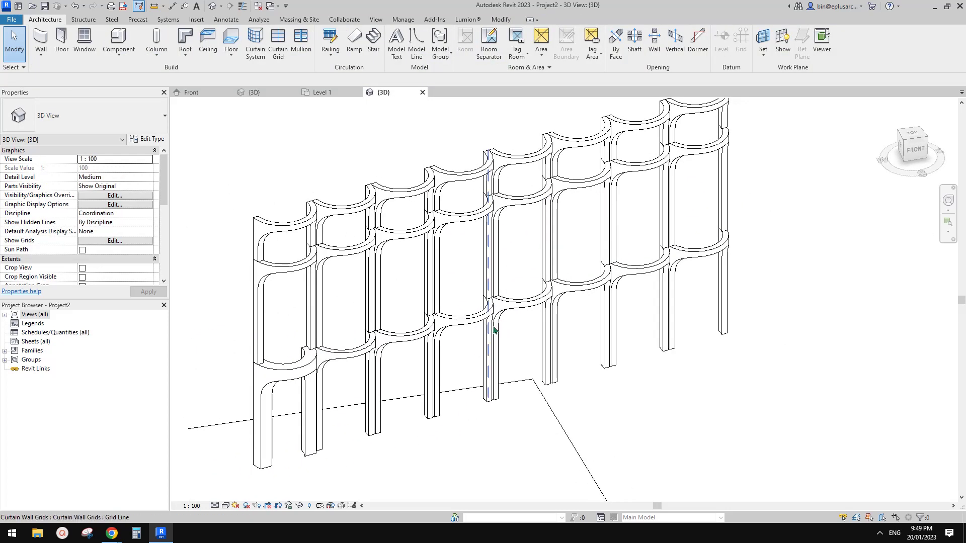
shift+middle_drag(493, 337, 498, 345)
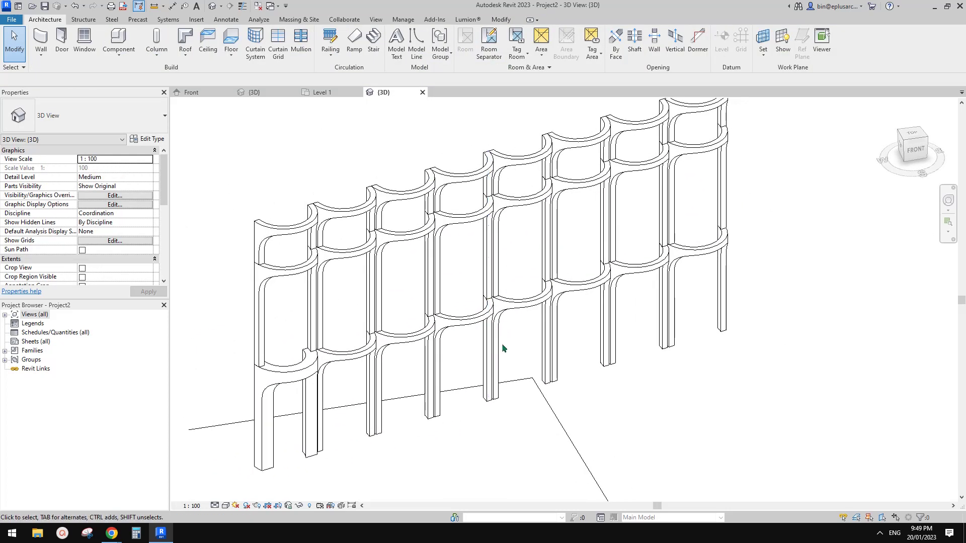